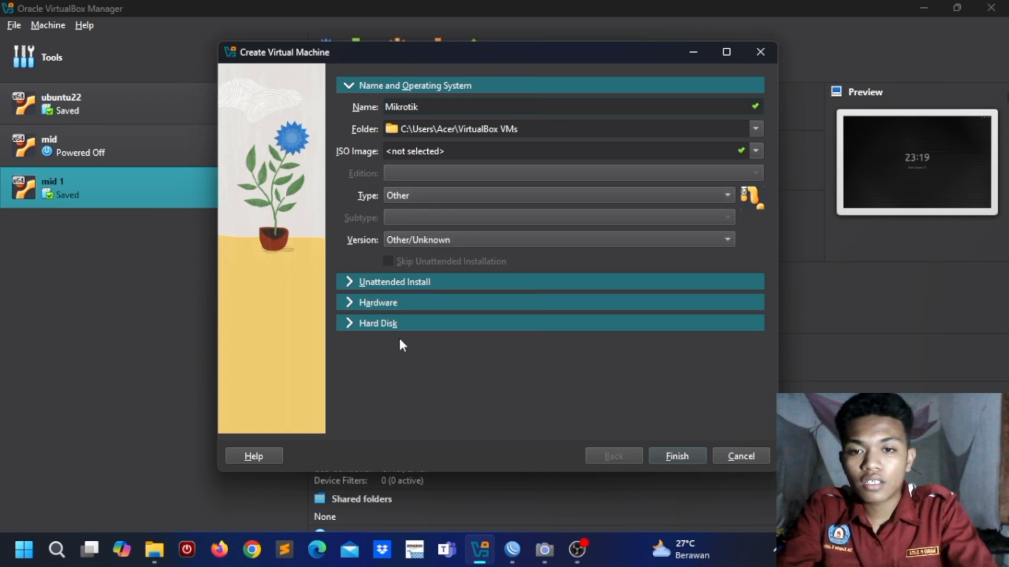
# Step: Finish creating the Mikrotik VM with a new 2,00 GB virtual hard disk
pyautogui.click(357, 323)
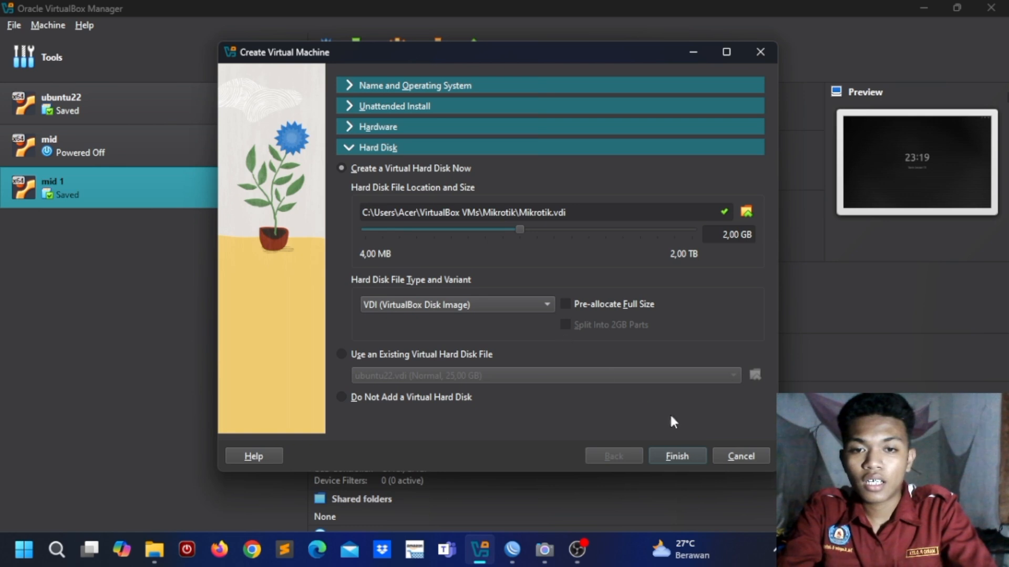
pyautogui.click(683, 457)
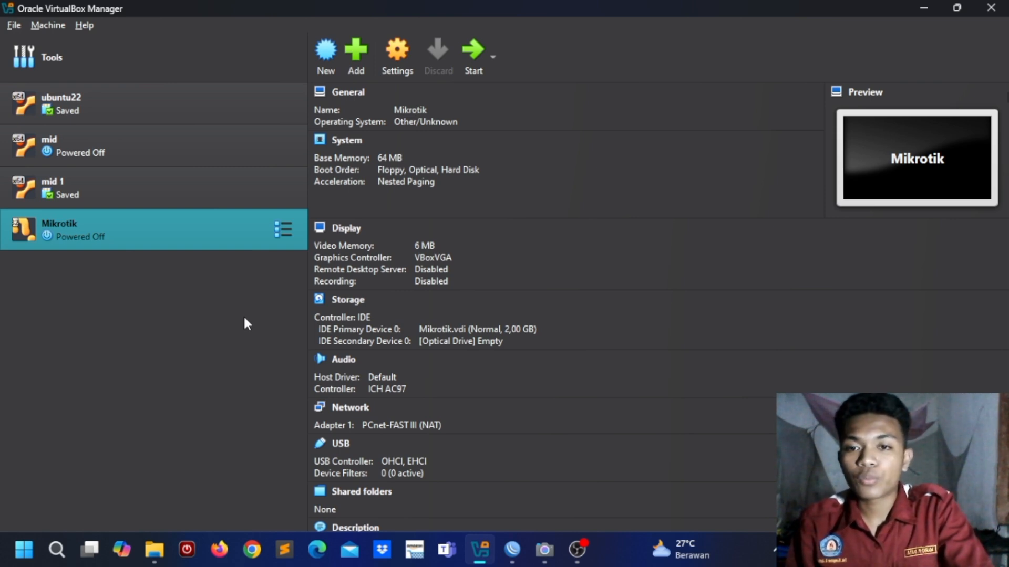
# Step: Bridge the Mikrotik VM's adapter 1 to the host network with promiscuous mode Allow All
pyautogui.click(402, 57)
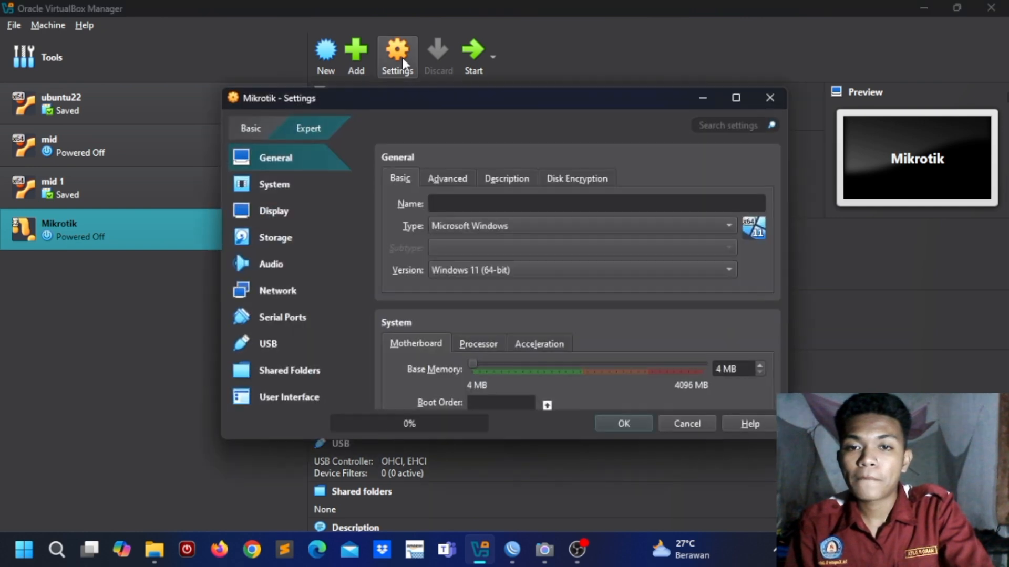
pyautogui.click(291, 295)
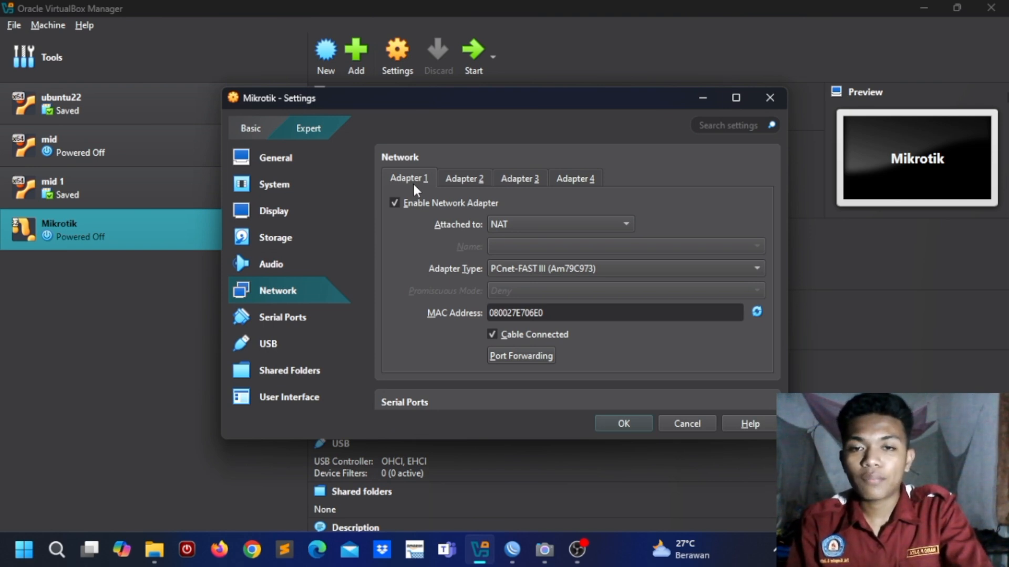
pyautogui.click(499, 223)
pyautogui.click(525, 247)
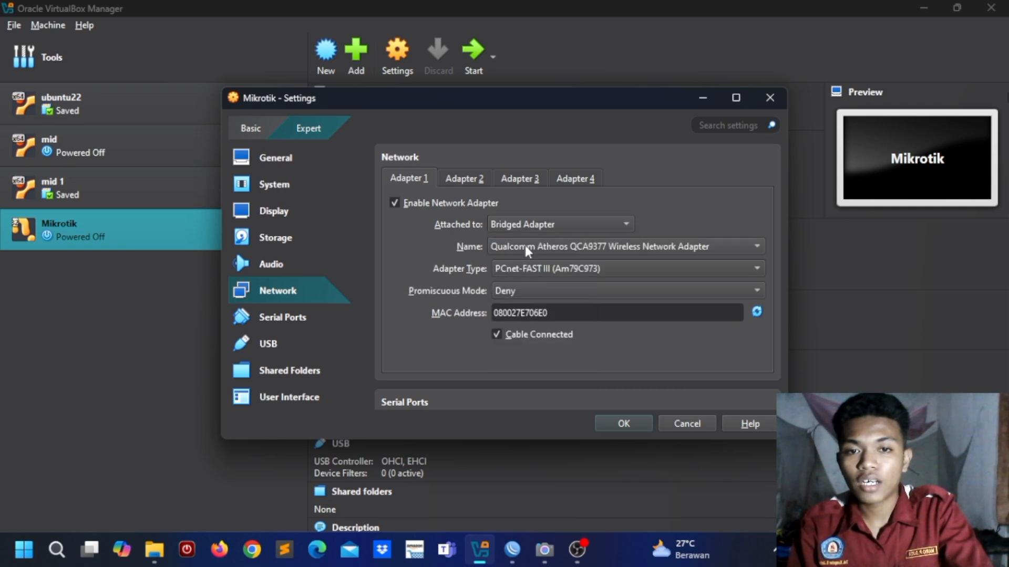
pyautogui.click(542, 297)
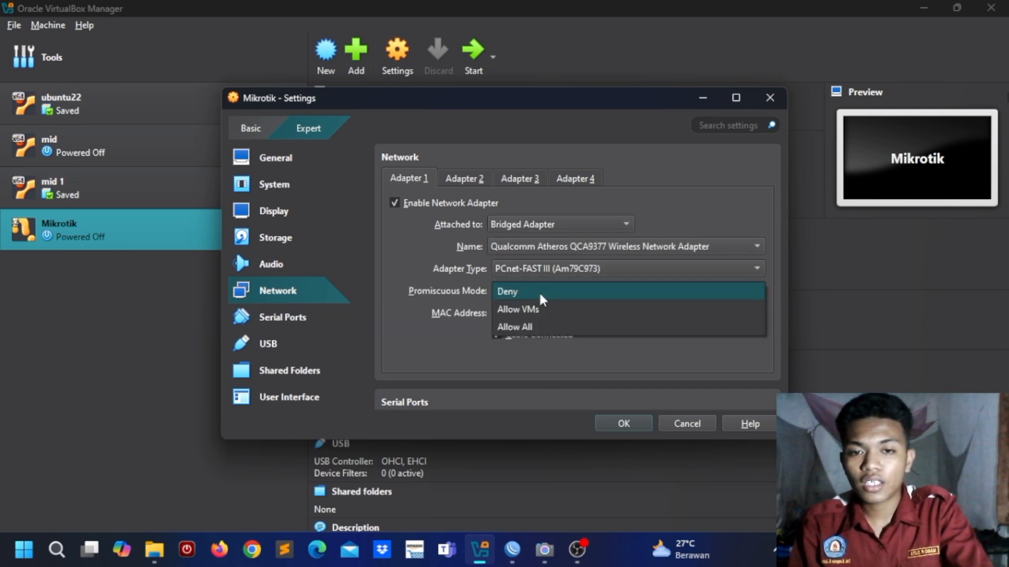
pyautogui.click(539, 330)
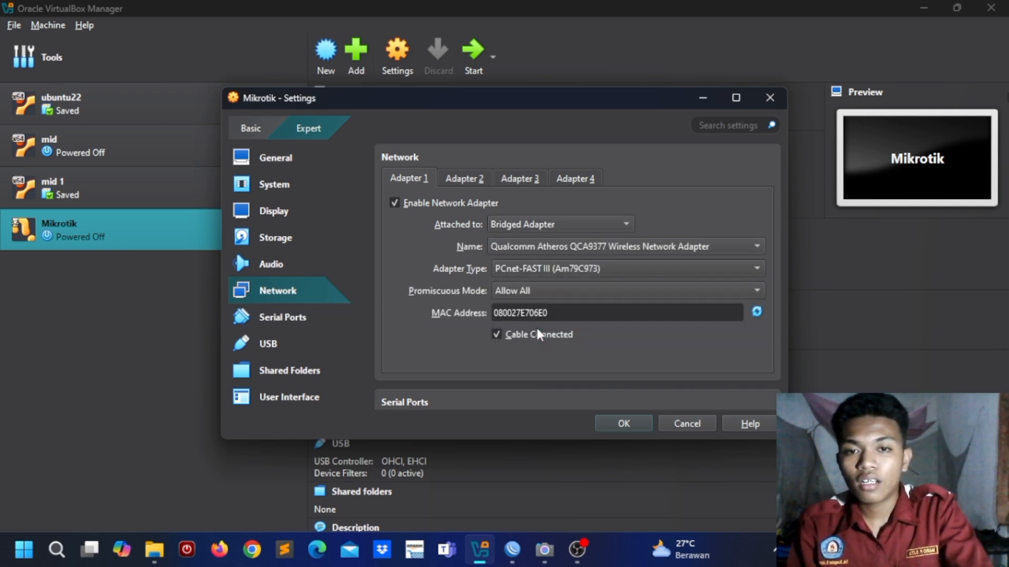
# Step: Enable adapter 2 on Host-Only Ethernet Adapter #2 with promiscuous mode Allow All
pyautogui.click(467, 186)
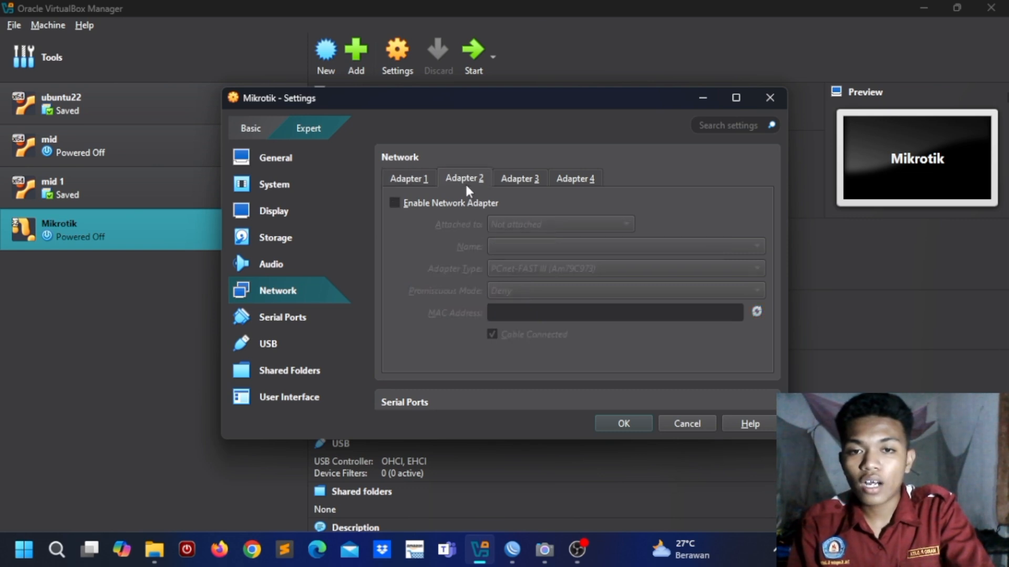
pyautogui.click(395, 204)
pyautogui.click(535, 227)
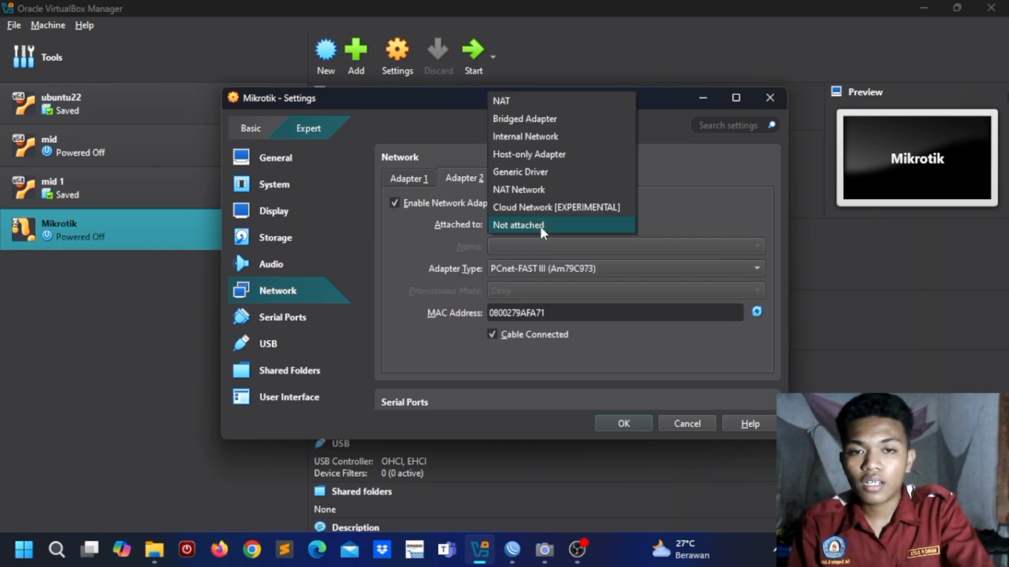
pyautogui.click(539, 156)
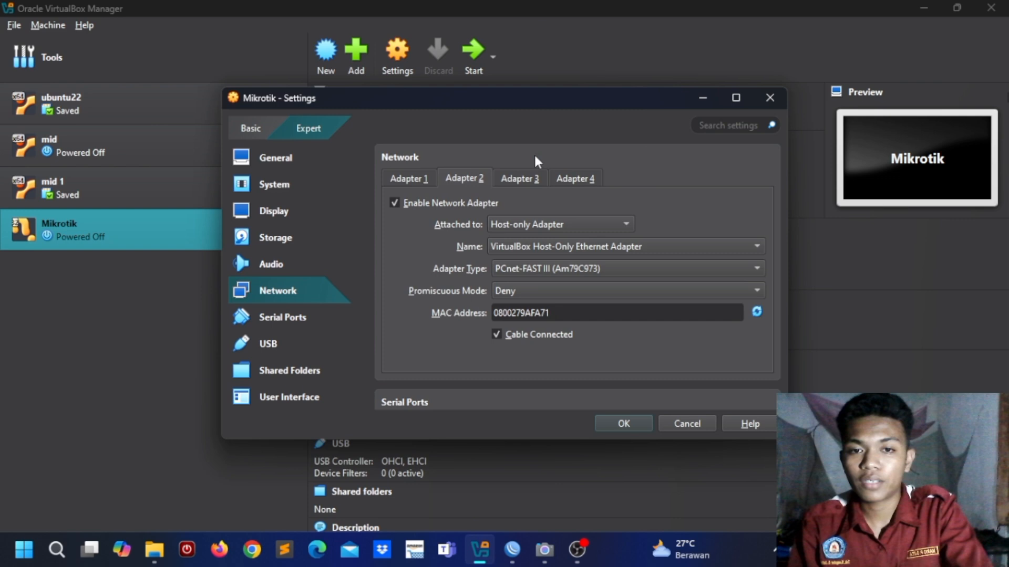
pyautogui.click(562, 253)
pyautogui.click(568, 265)
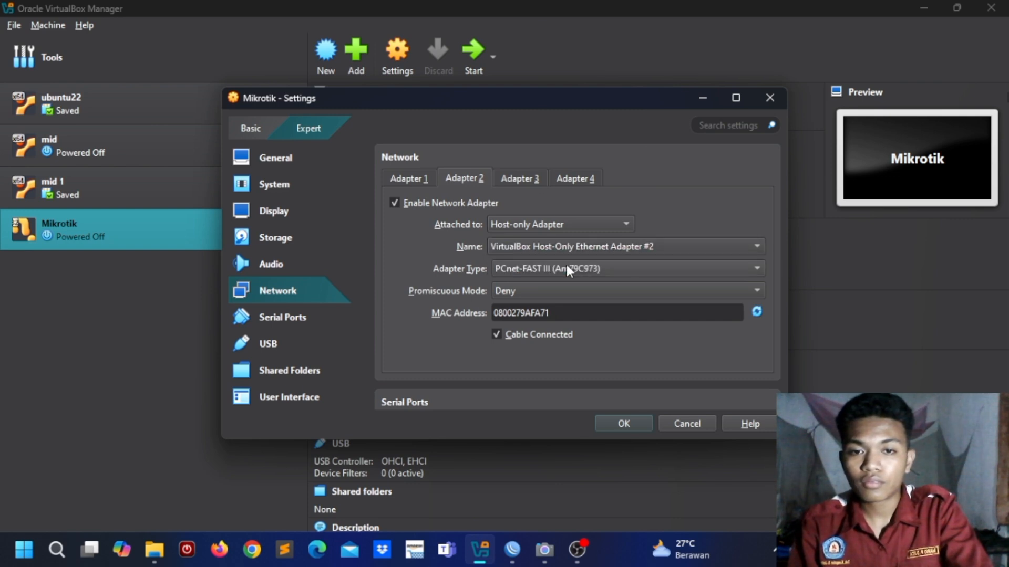
pyautogui.click(564, 298)
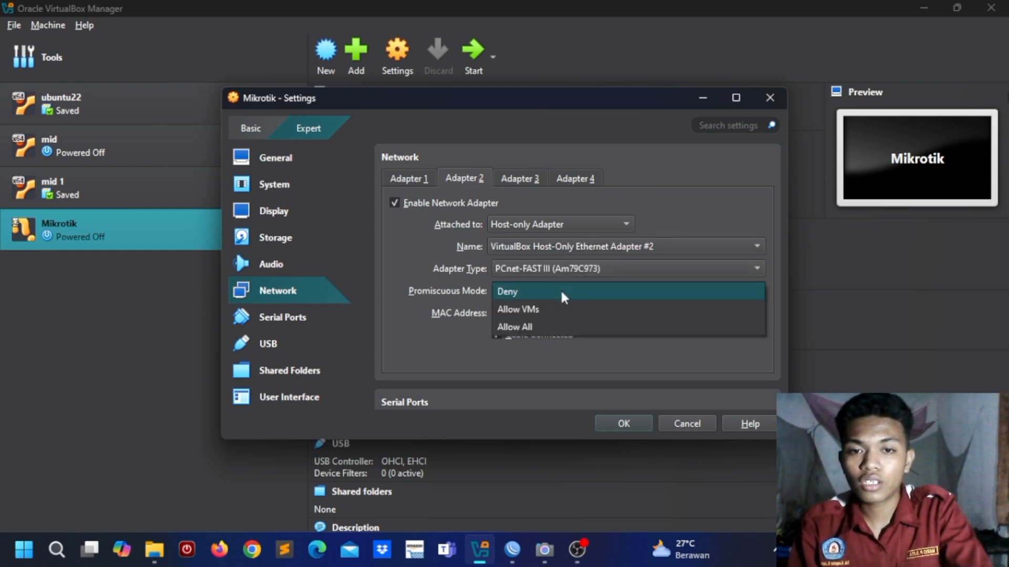
pyautogui.click(560, 326)
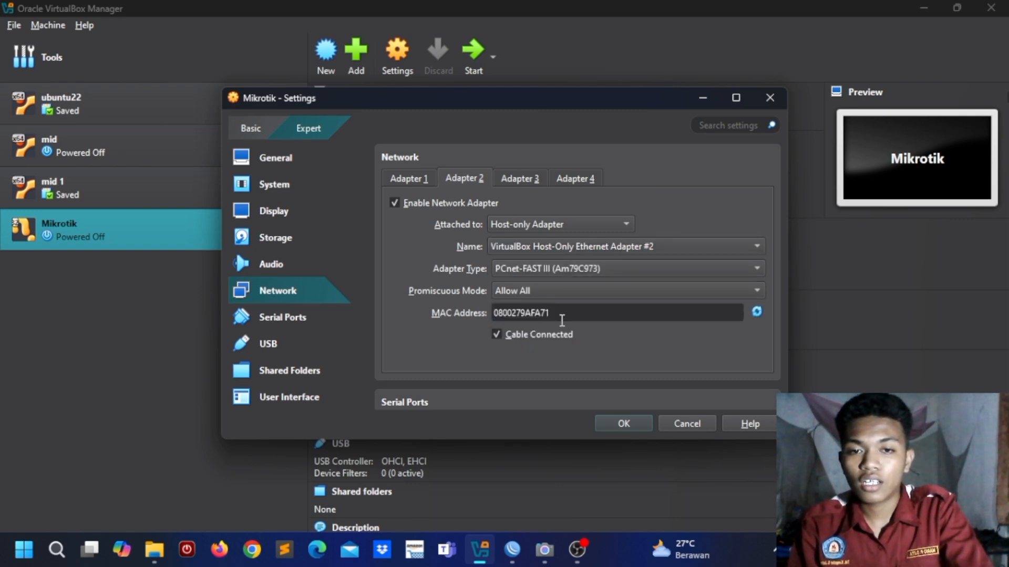
pyautogui.click(319, 242)
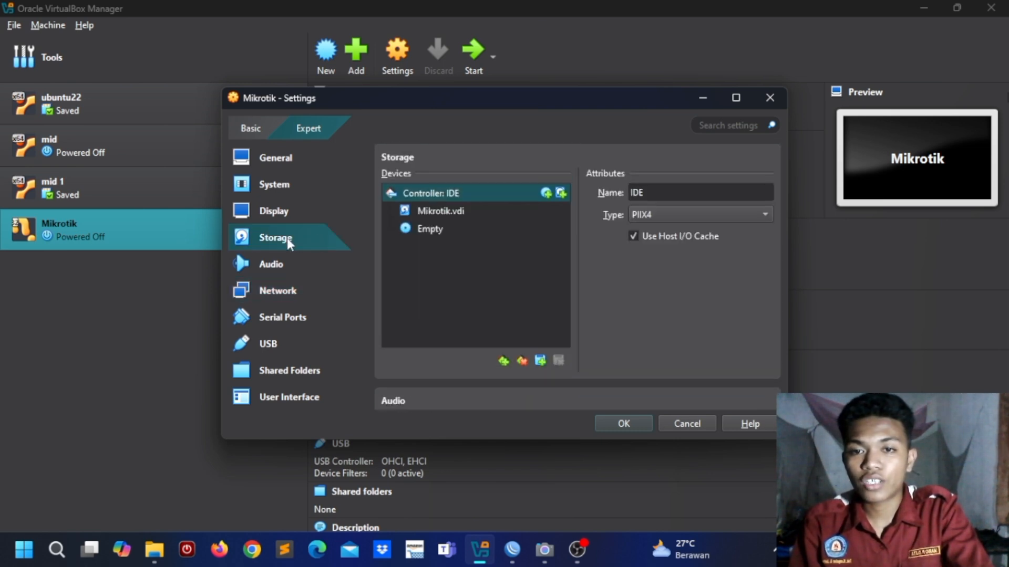
# Step: Load mikrotik-6.33.iso into the empty optical drive and save the VM settings
pyautogui.click(438, 235)
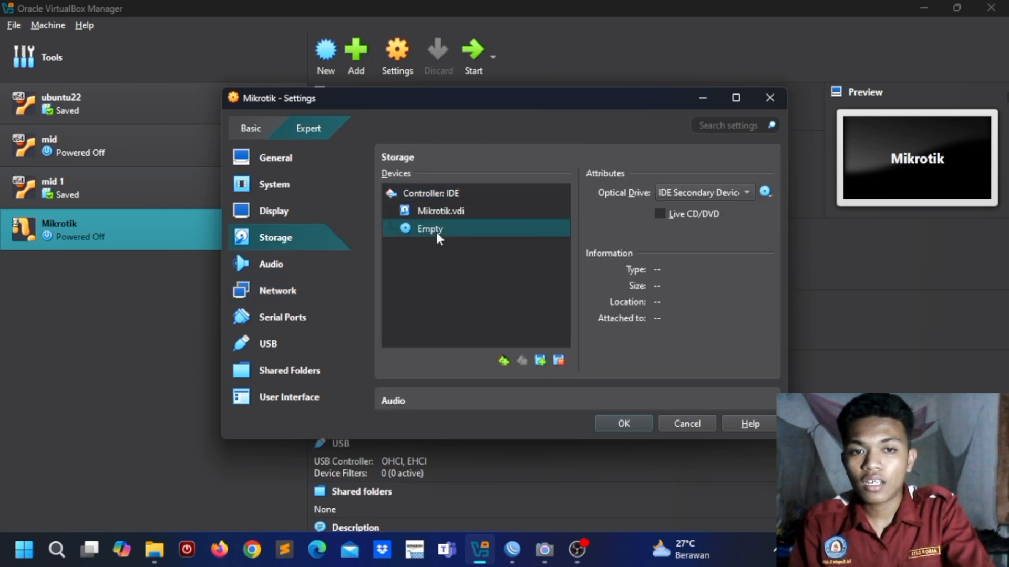
pyautogui.click(764, 195)
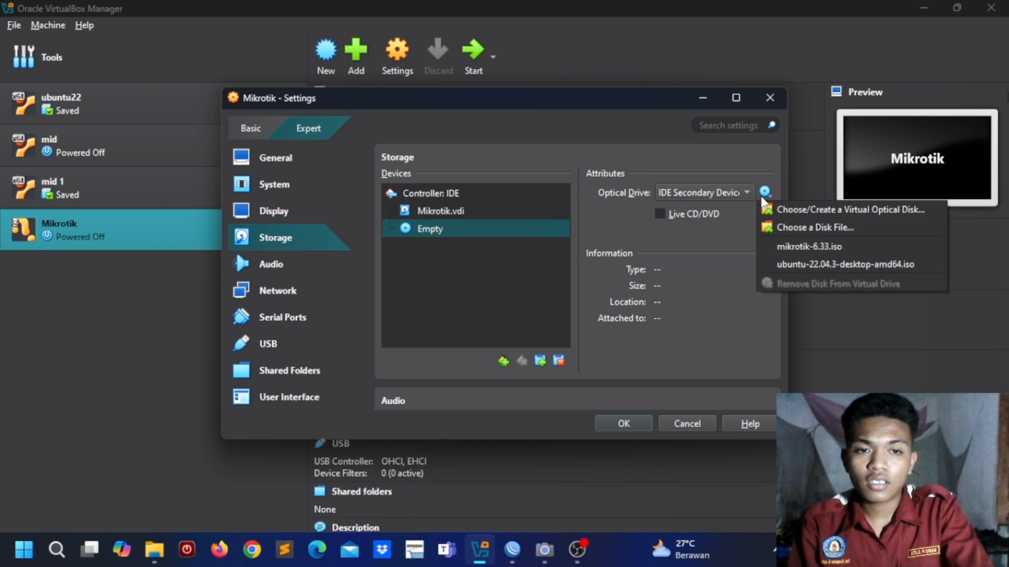
pyautogui.click(800, 247)
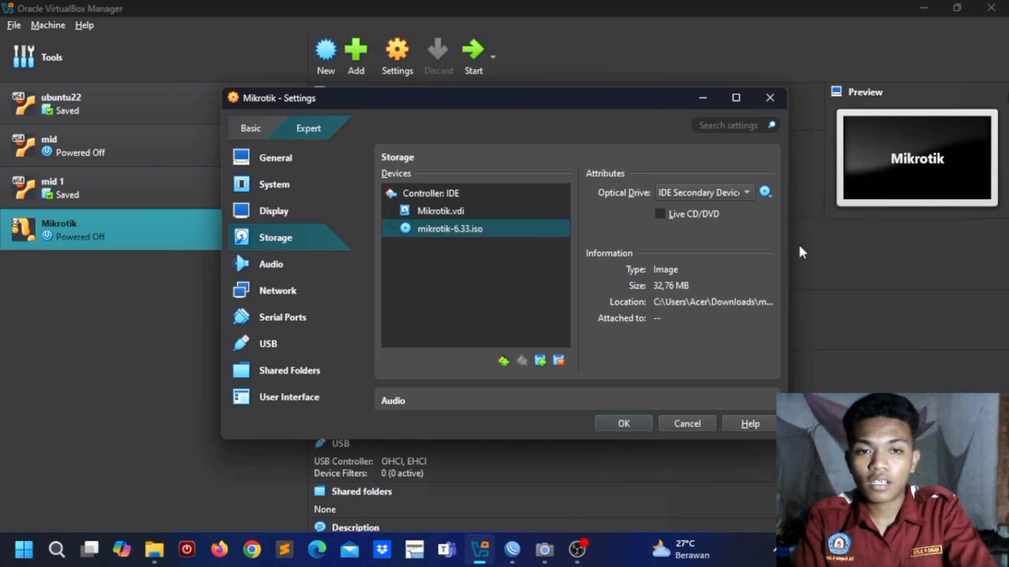
pyautogui.click(623, 424)
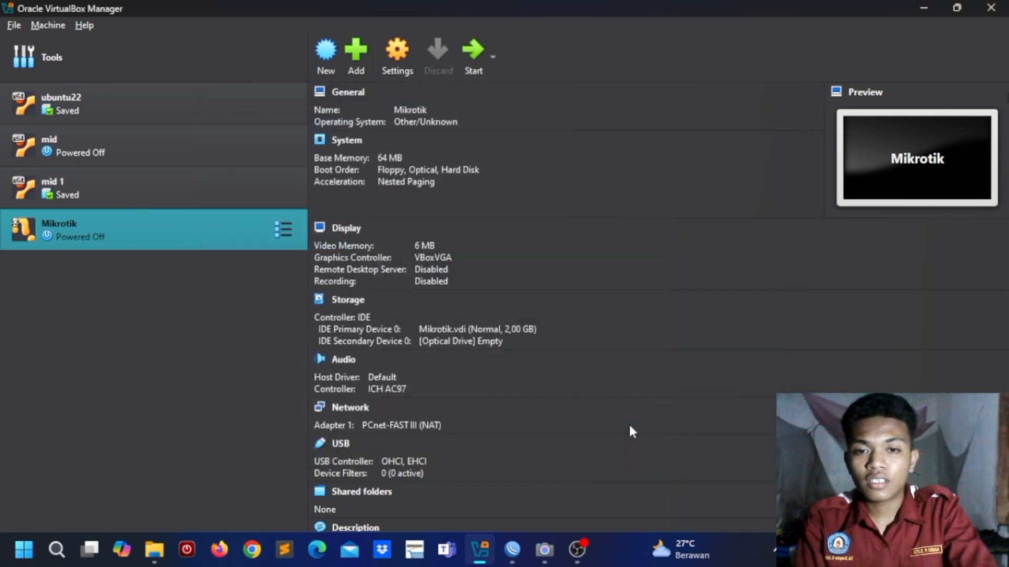
# Step: Boot the VM and install all MikroTik 6.33 packages, answering n then y
pyautogui.click(473, 68)
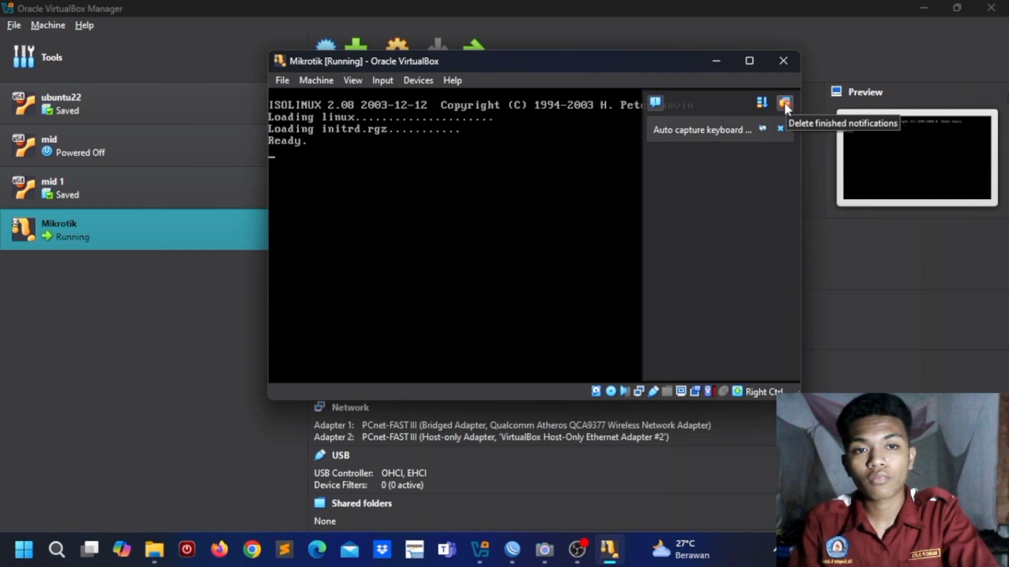
pyautogui.click(784, 103)
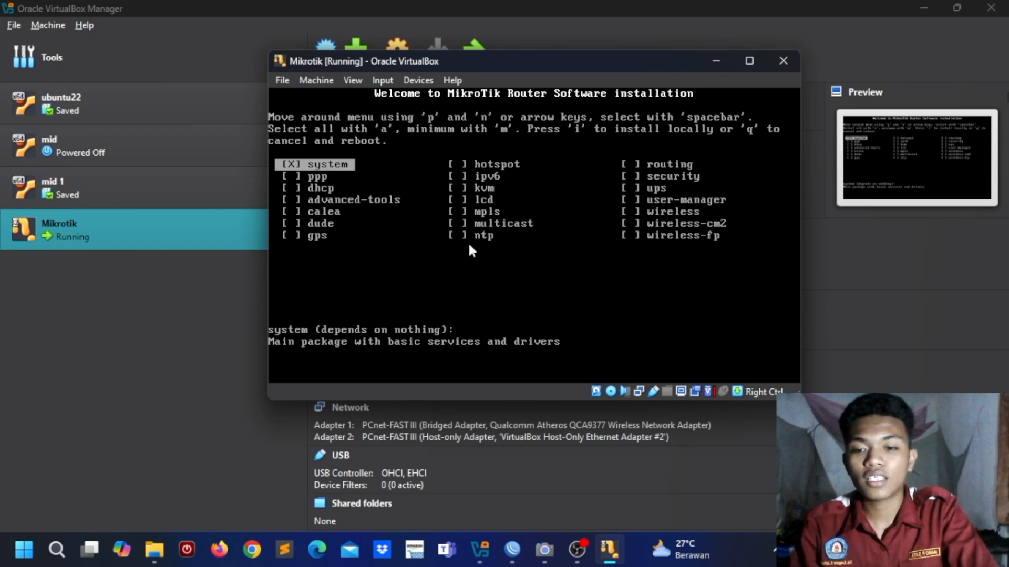
pyautogui.press('a')
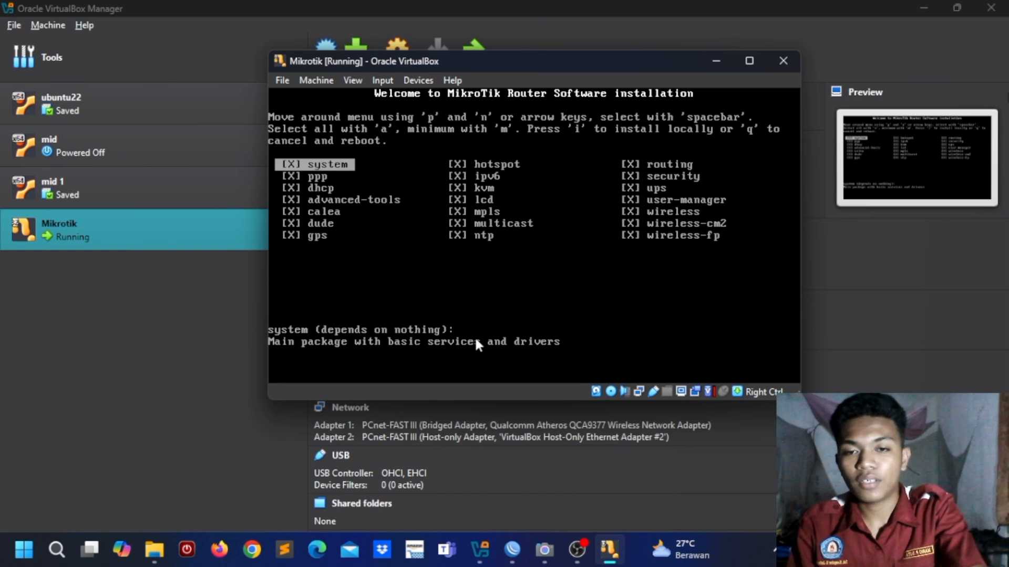
pyautogui.press('i')
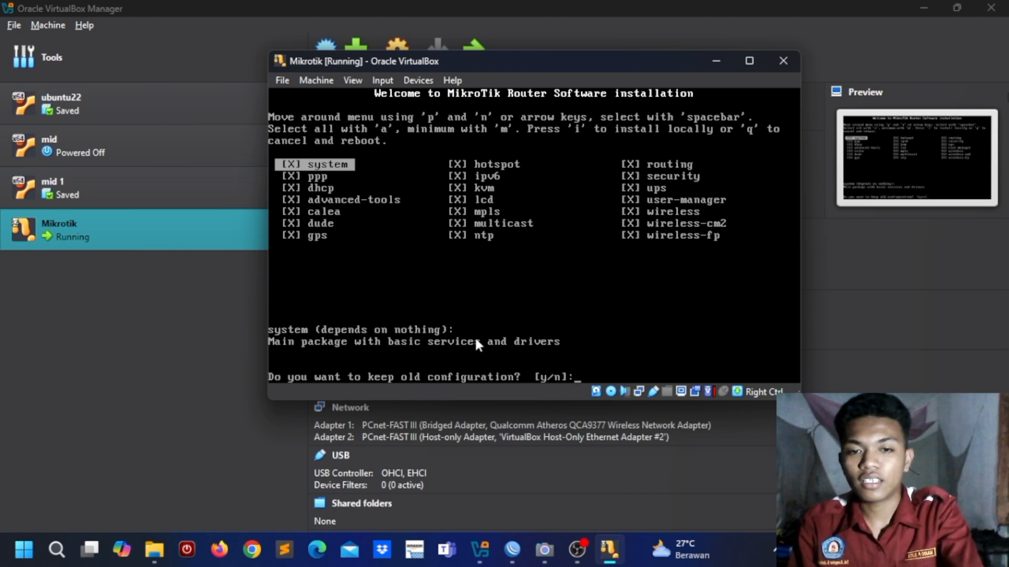
pyautogui.write('n]:y')
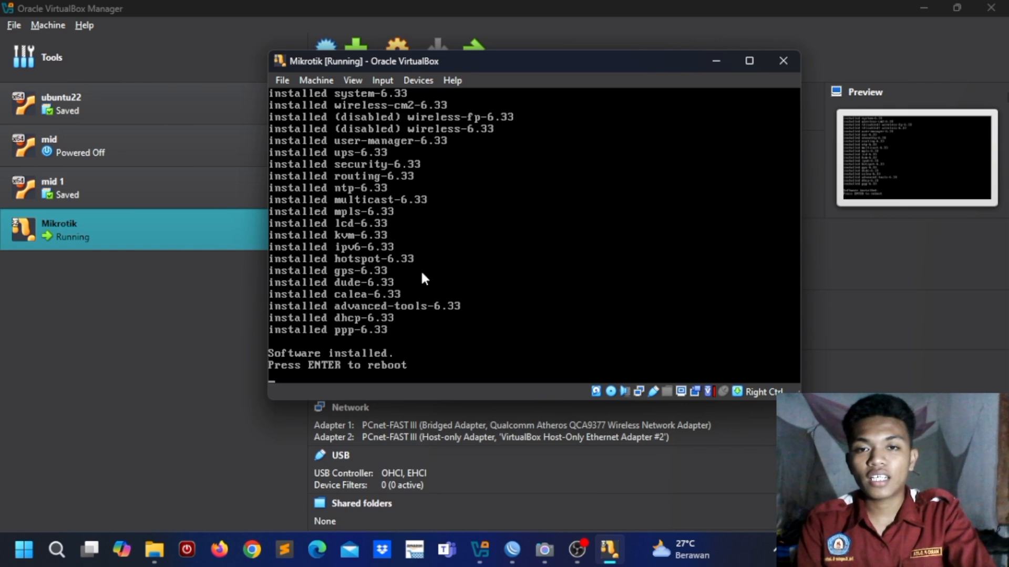
# Step: Force-eject mikrotik-6.33.iso from the virtual optical drive and reboot the router
pyautogui.click(418, 80)
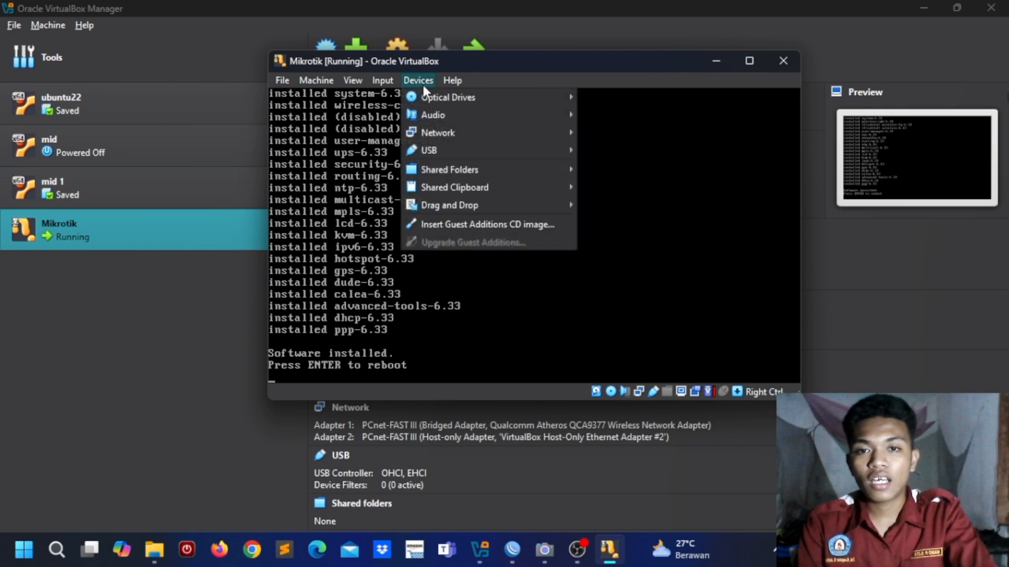
pyautogui.moveTo(443, 97)
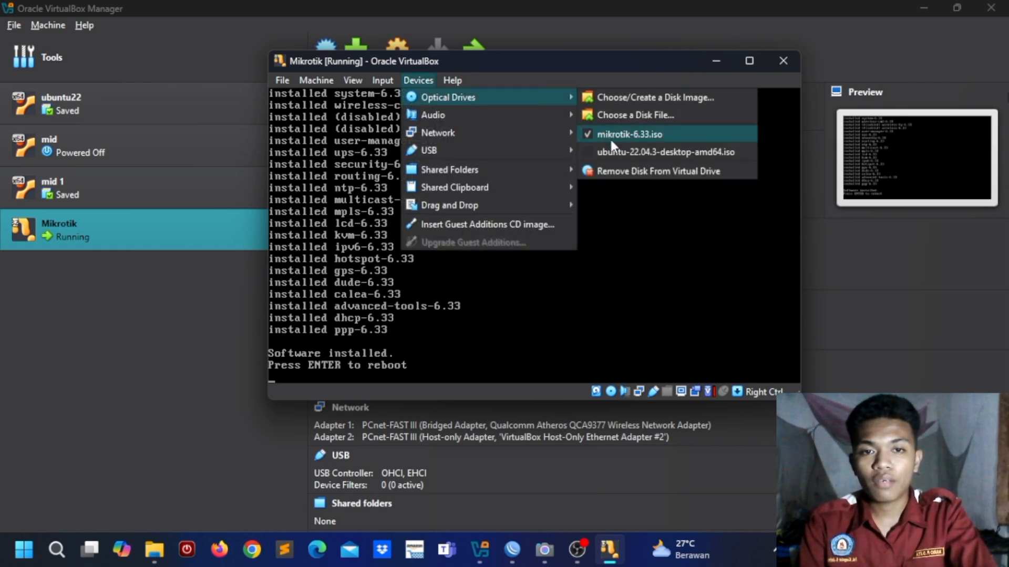
pyautogui.click(625, 169)
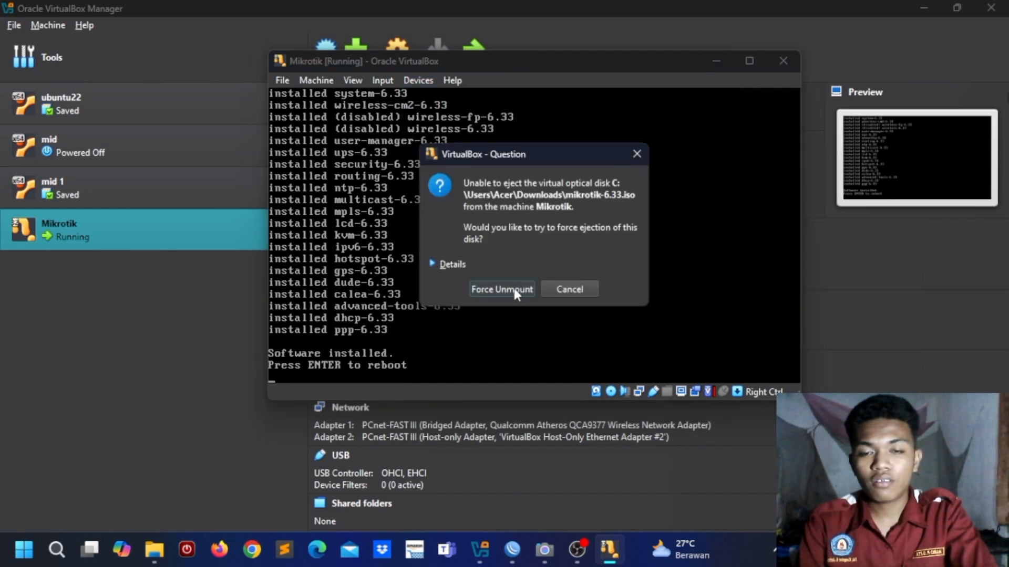
pyautogui.click(512, 287)
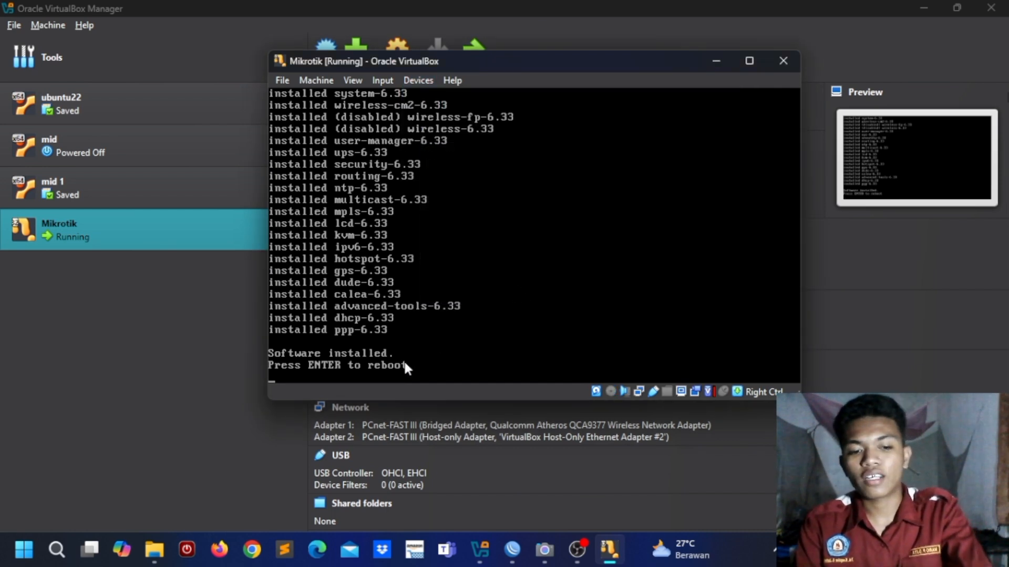
pyautogui.press('Return')
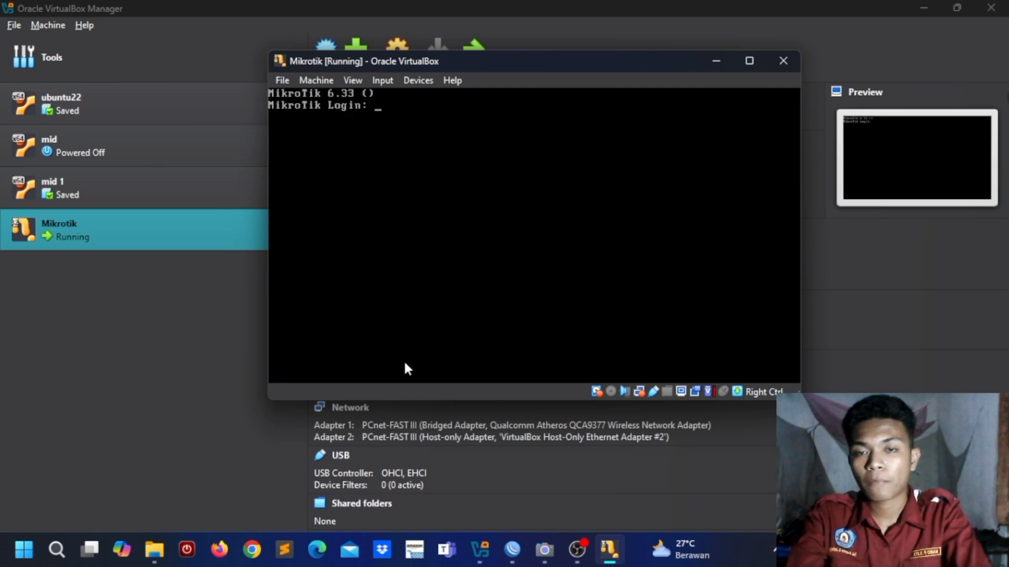
# Step: Log in to the router console as admin and skip the software key notice
pyautogui.write('admin')
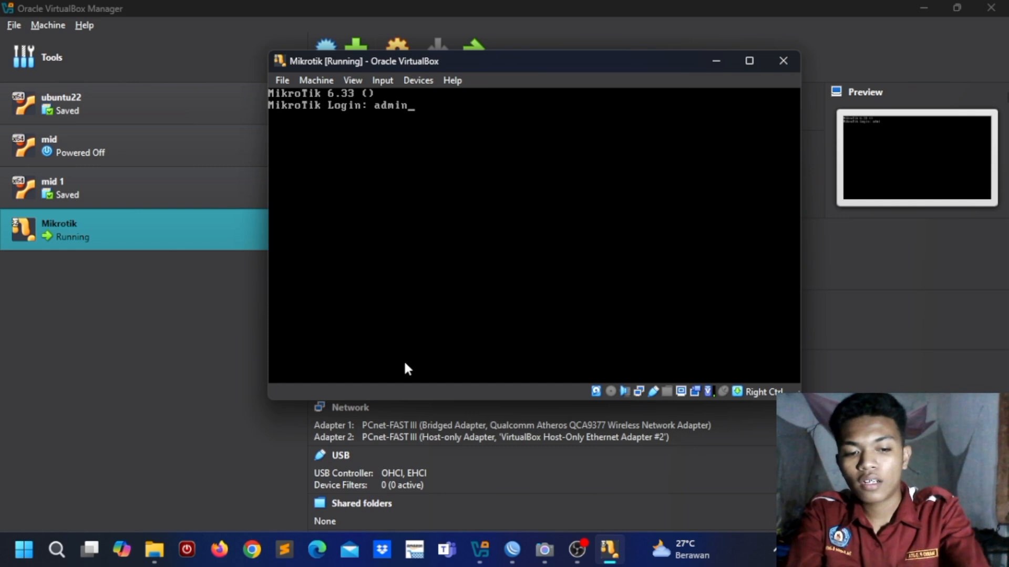
pyautogui.press('Return')
pyautogui.press('Return')
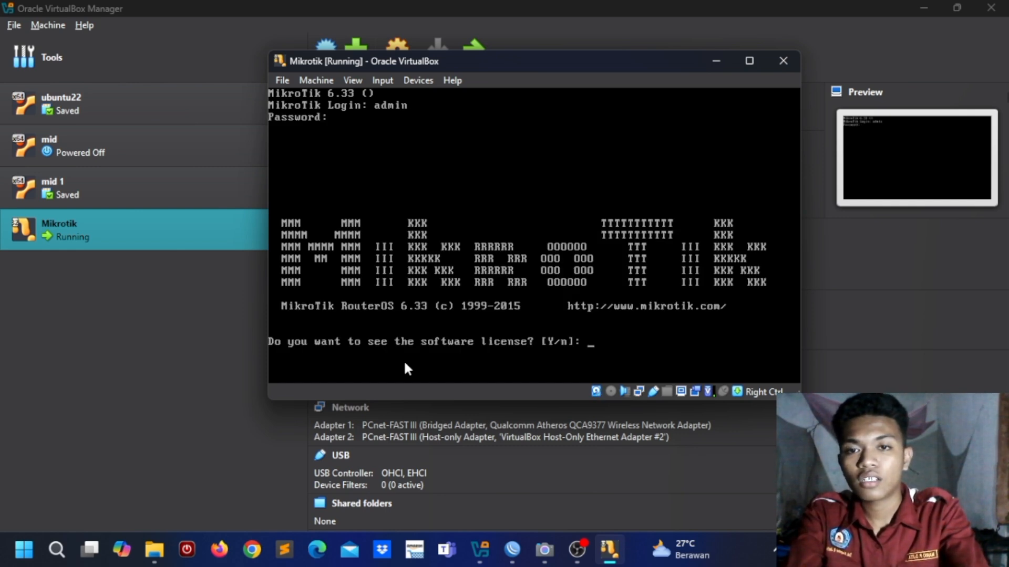
pyautogui.write('n')
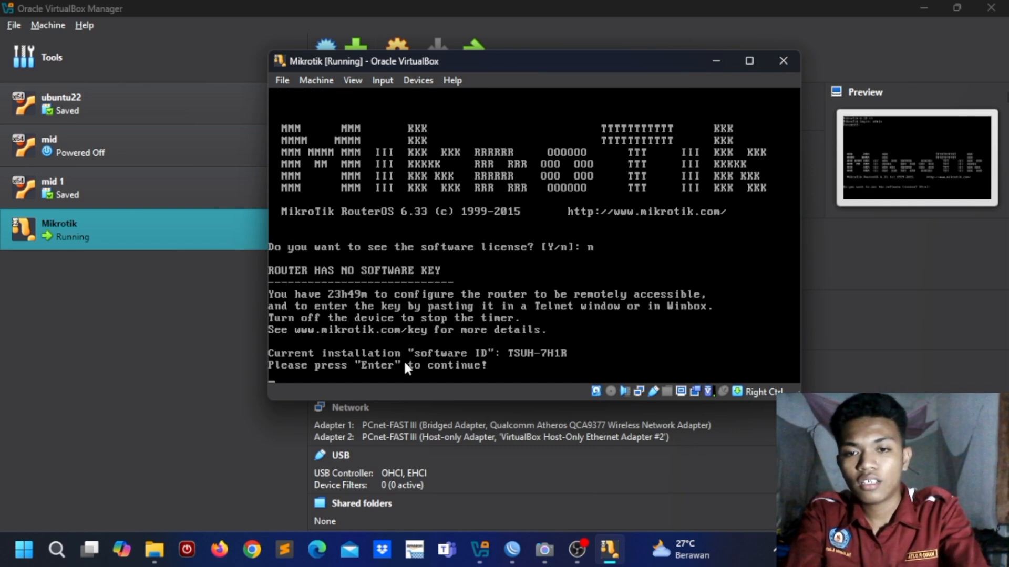
pyautogui.press('Return')
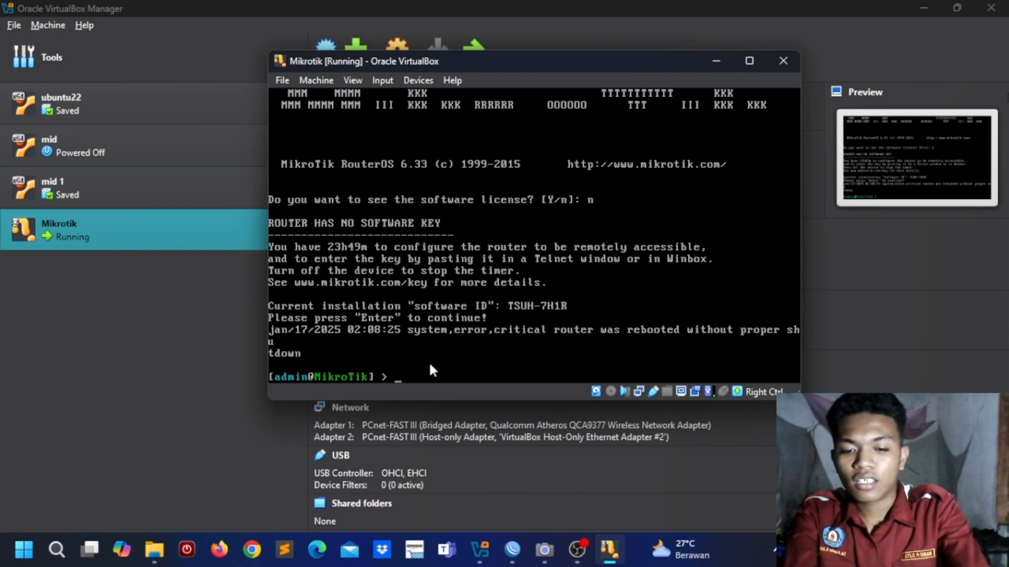
# Step: Run interface print and ip address print, showing ether1, ether2 and 192.168.155.252/24
pyautogui.write('terfac')
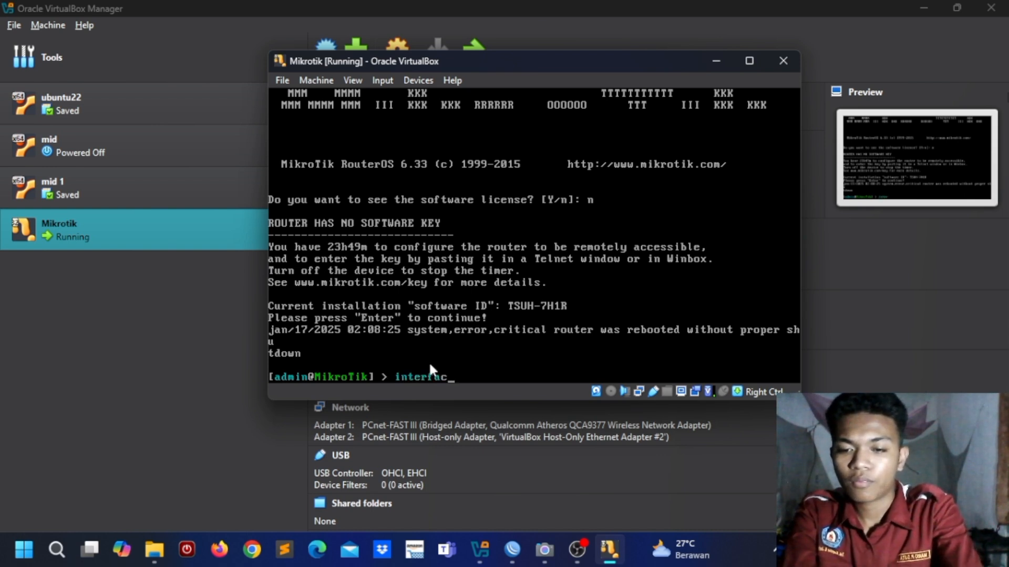
pyautogui.write('e print')
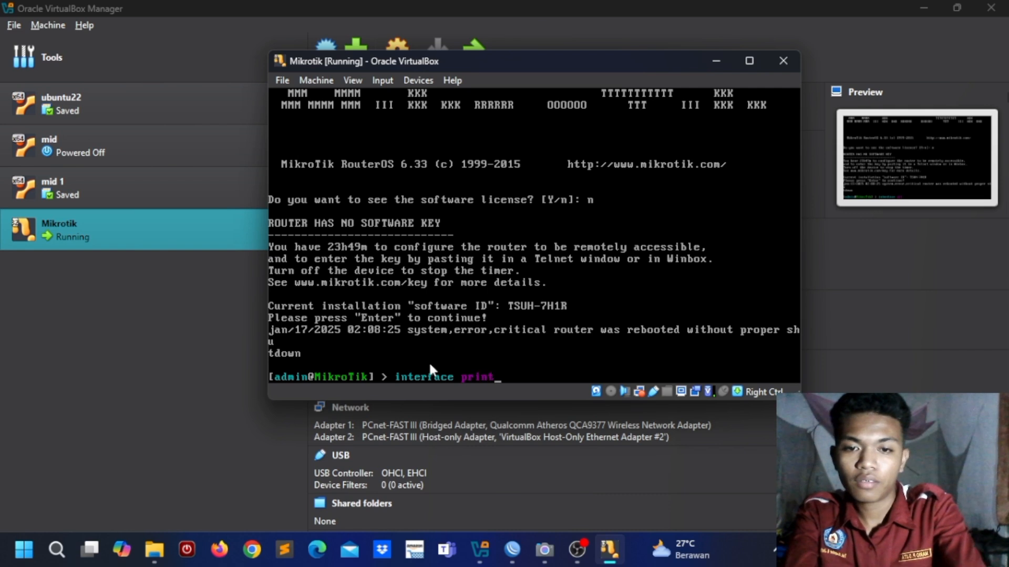
pyautogui.press('Return')
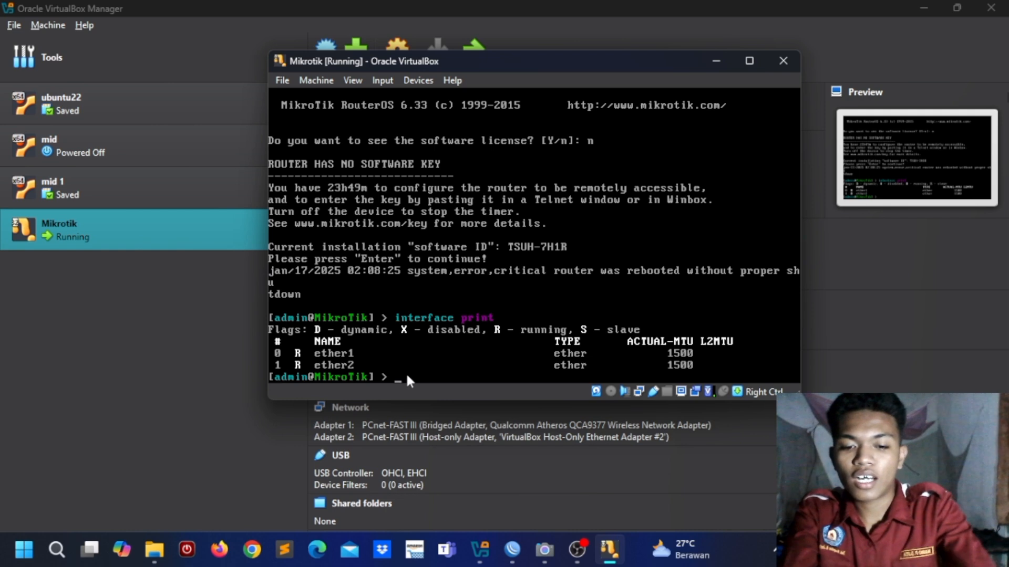
pyautogui.write('p address print')
pyautogui.press('Return')
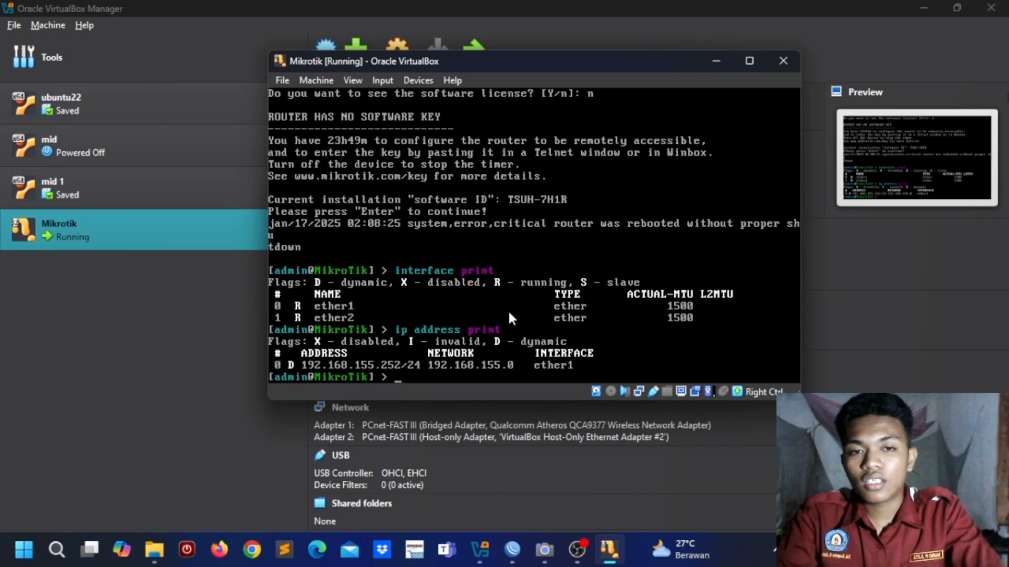
# Step: Connect WinBox to the router at 192.168.155.252, then type ping 8.8.8.8 in the router console
pyautogui.click(716, 62)
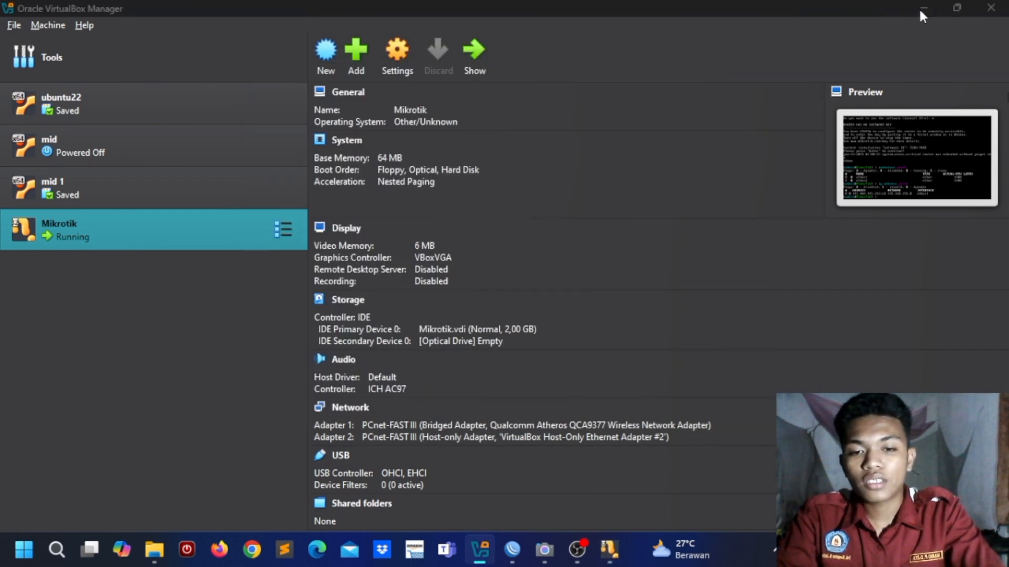
pyautogui.click(922, 8)
pyautogui.click(513, 551)
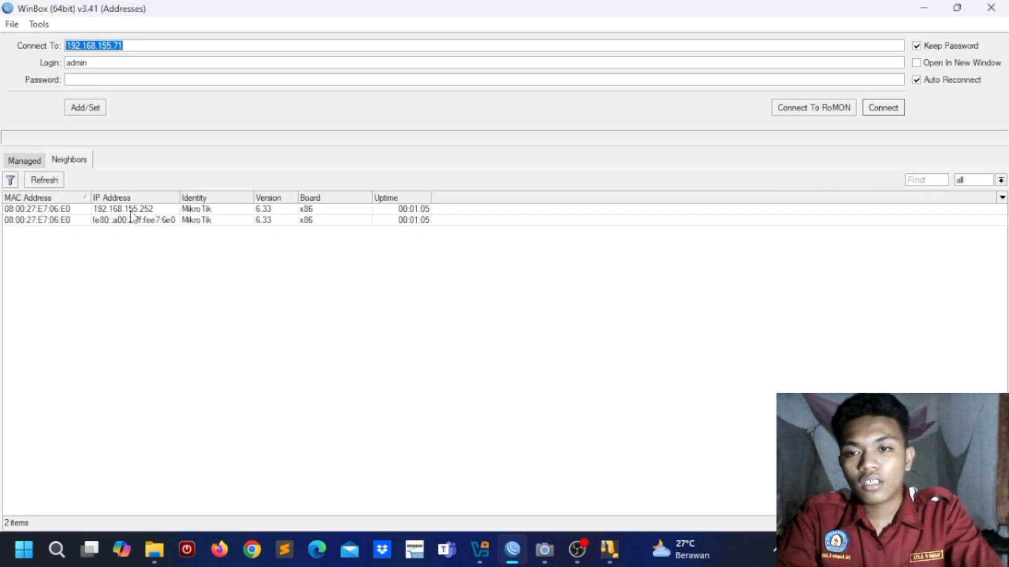
pyautogui.click(131, 210)
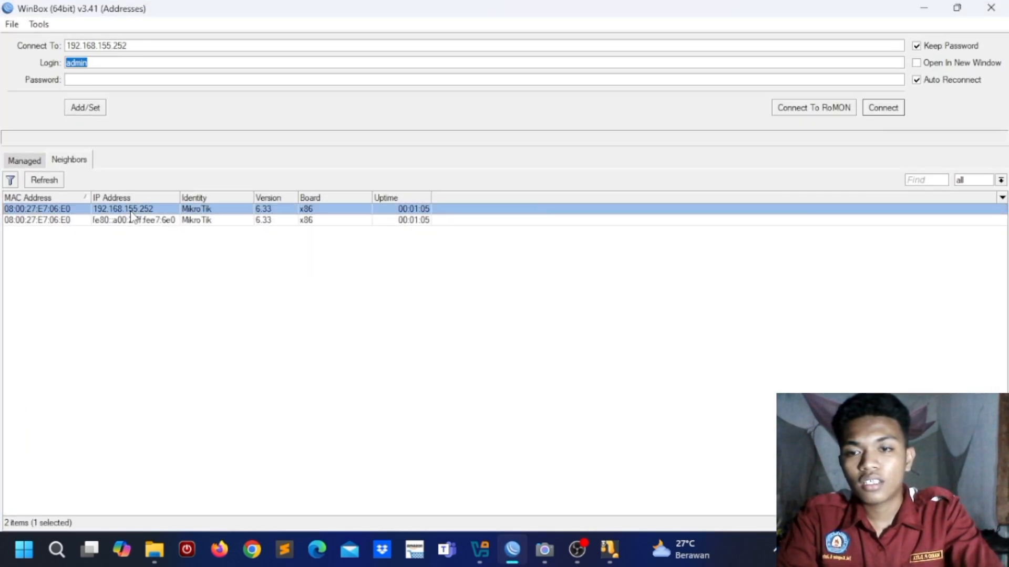
pyautogui.click(609, 550)
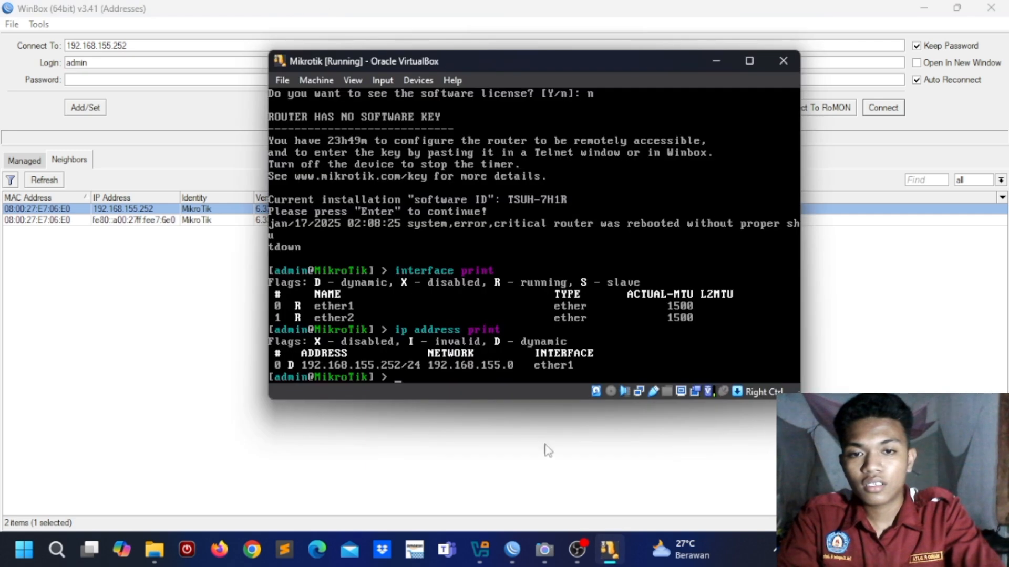
pyautogui.click(717, 60)
pyautogui.click(881, 109)
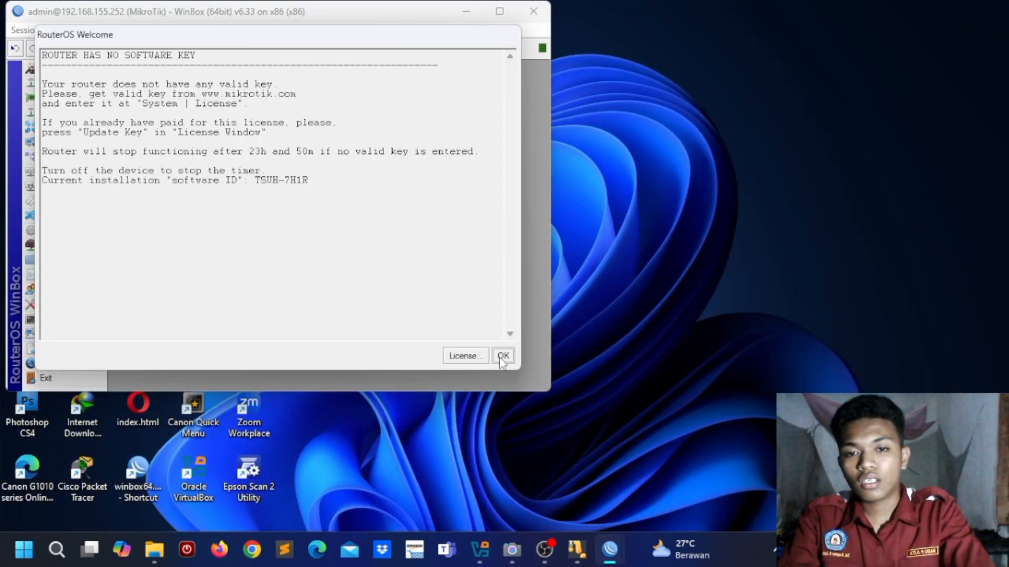
pyautogui.click(502, 361)
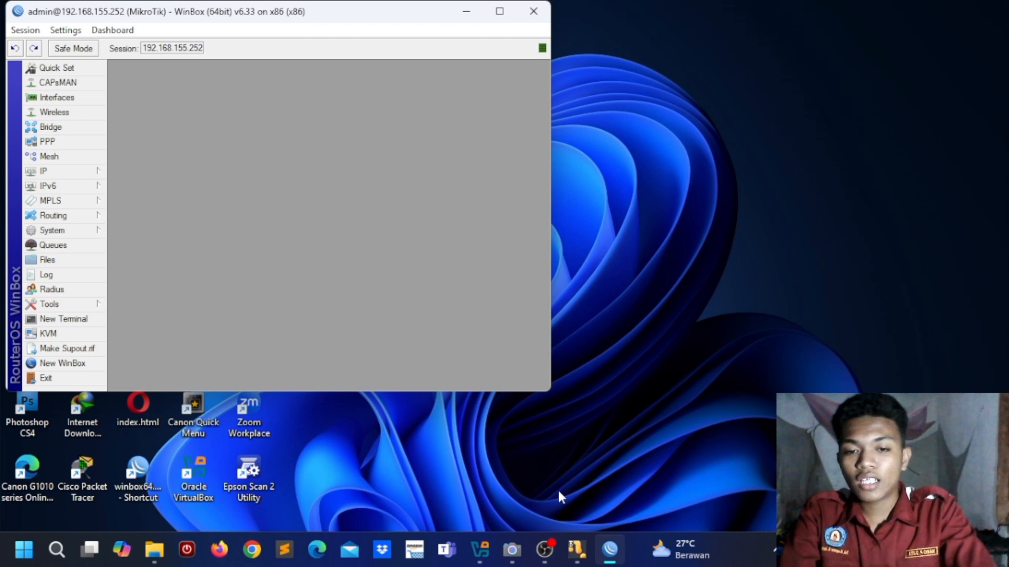
pyautogui.click(581, 548)
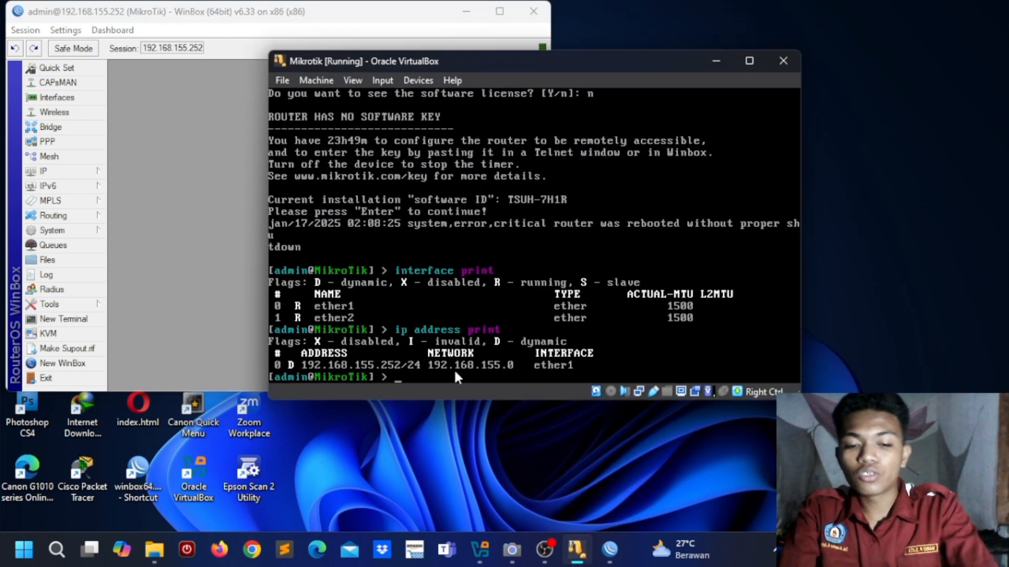
pyautogui.write('ping')
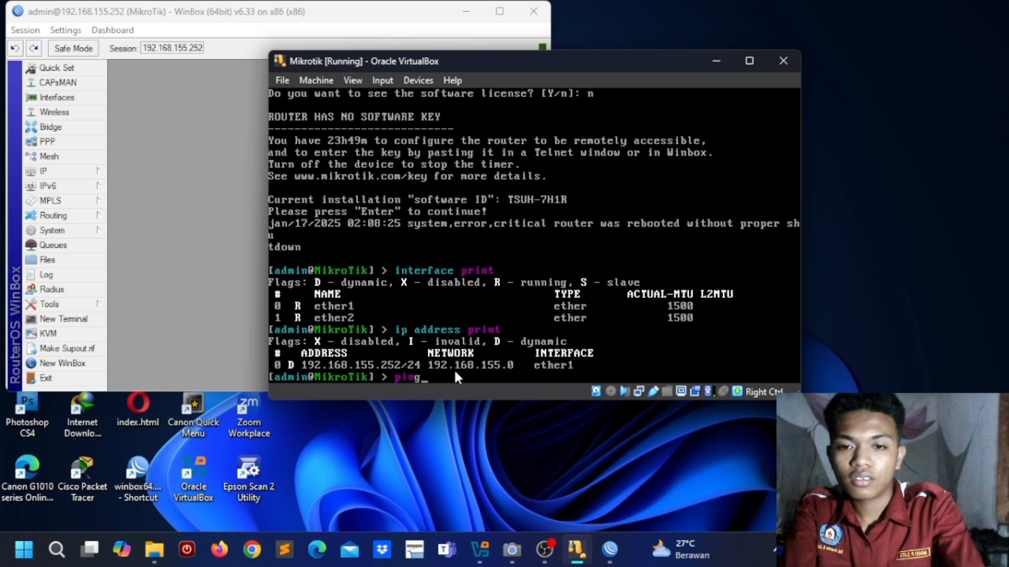
pyautogui.write(' 8.8.')
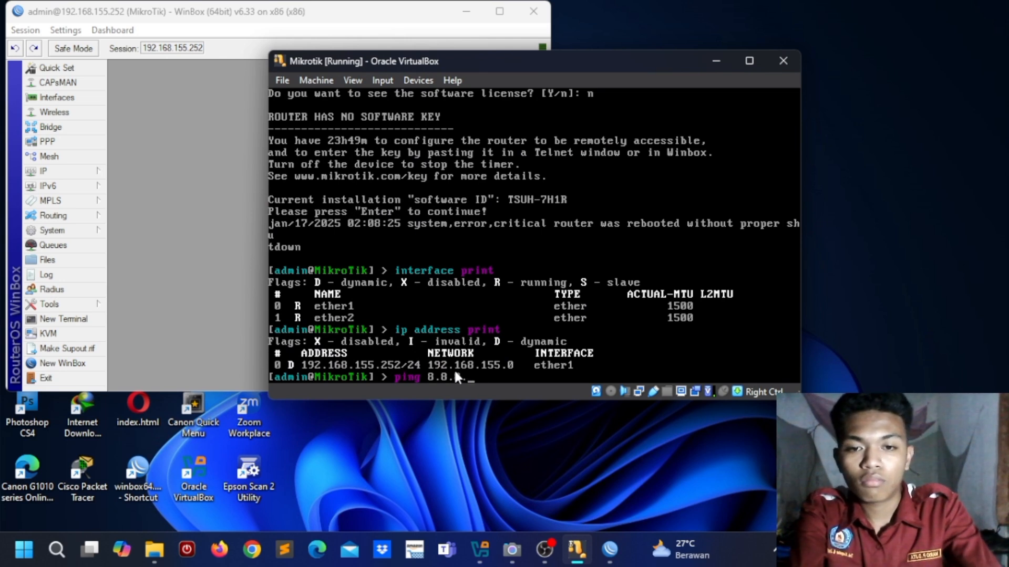
pyautogui.write('8.8')
pyautogui.press('Return')
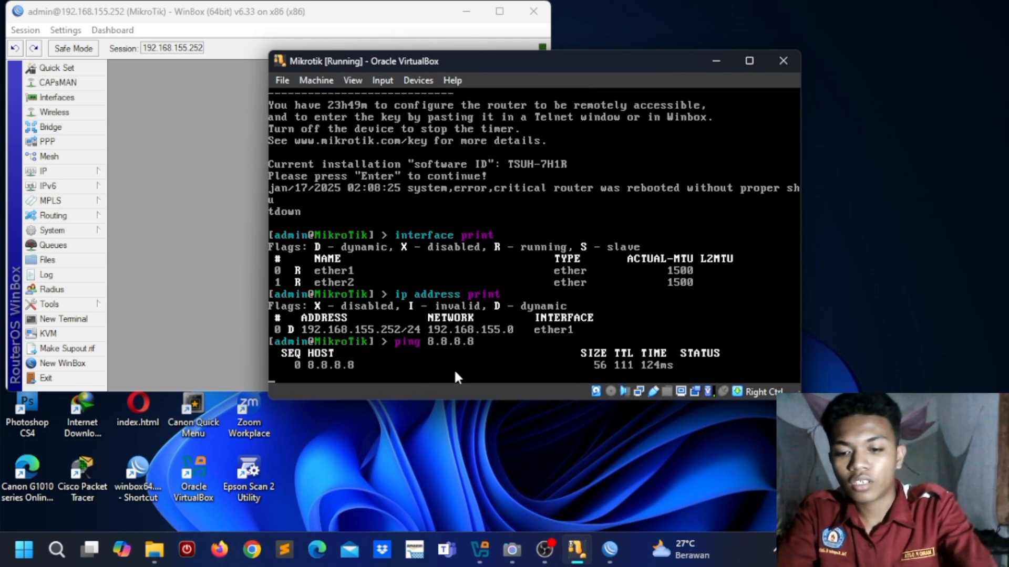
pyautogui.hotkey('ctrl', 'c')
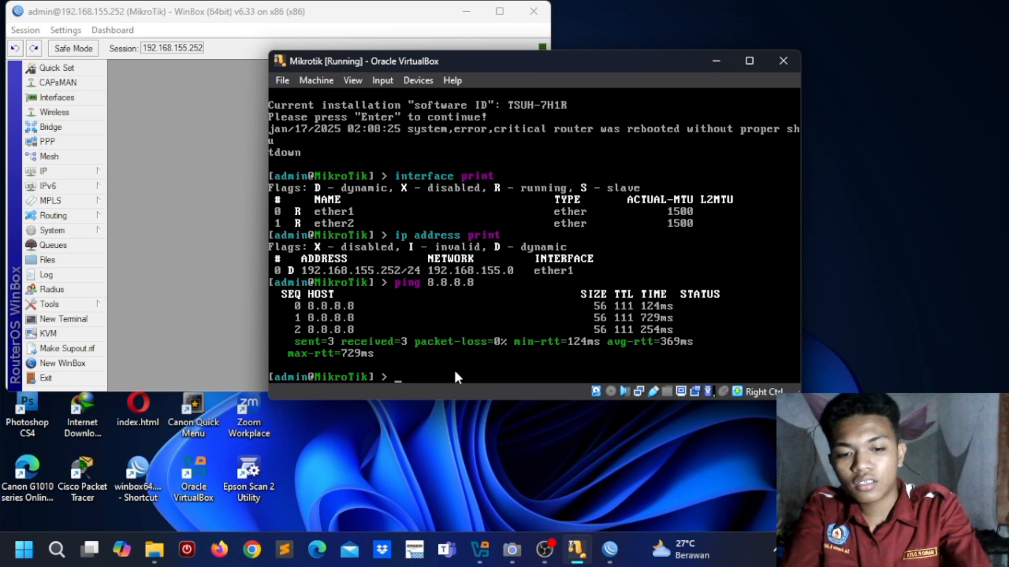
pyautogui.write('ping www')
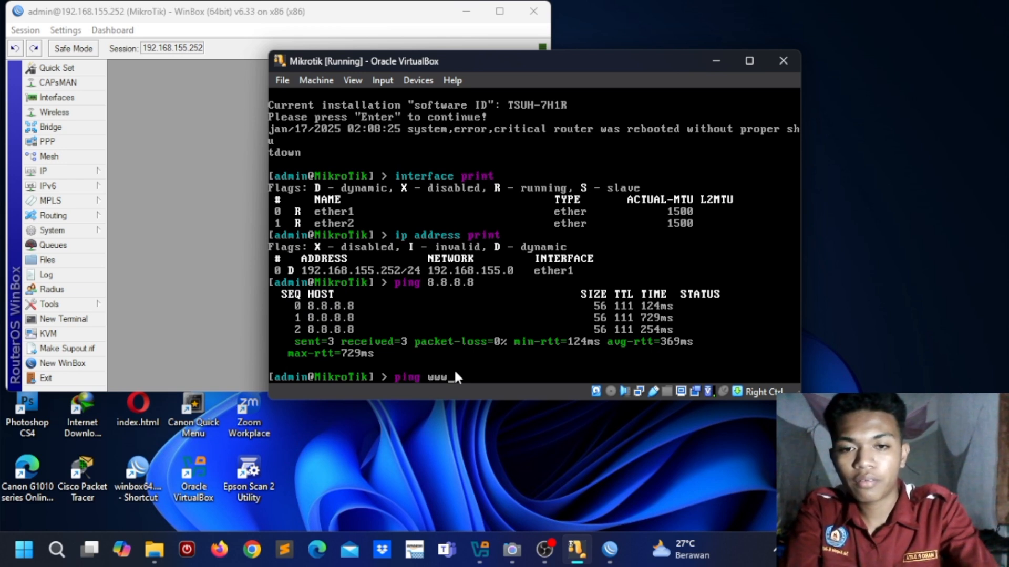
pyautogui.write('.google.com')
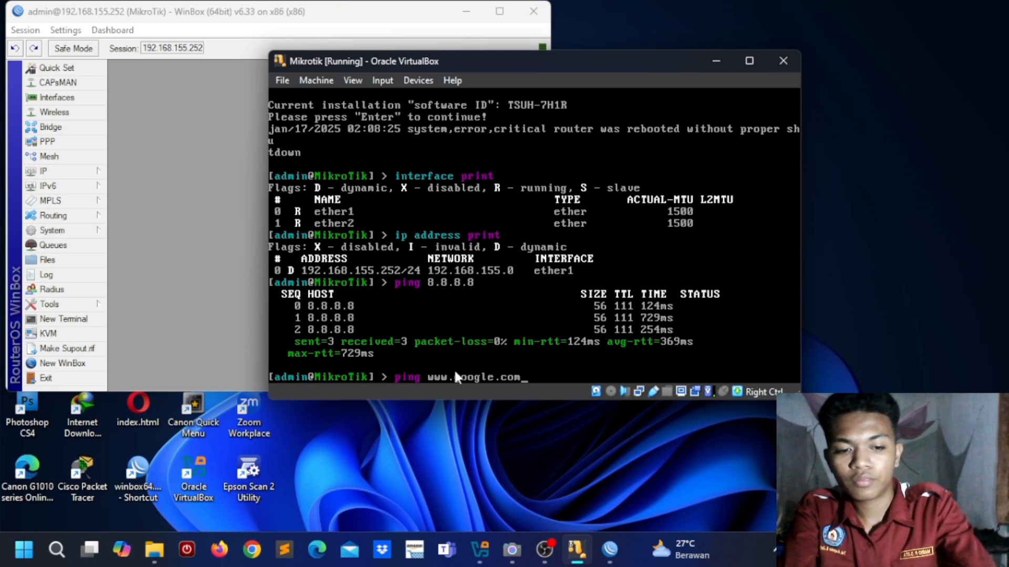
pyautogui.press('Return')
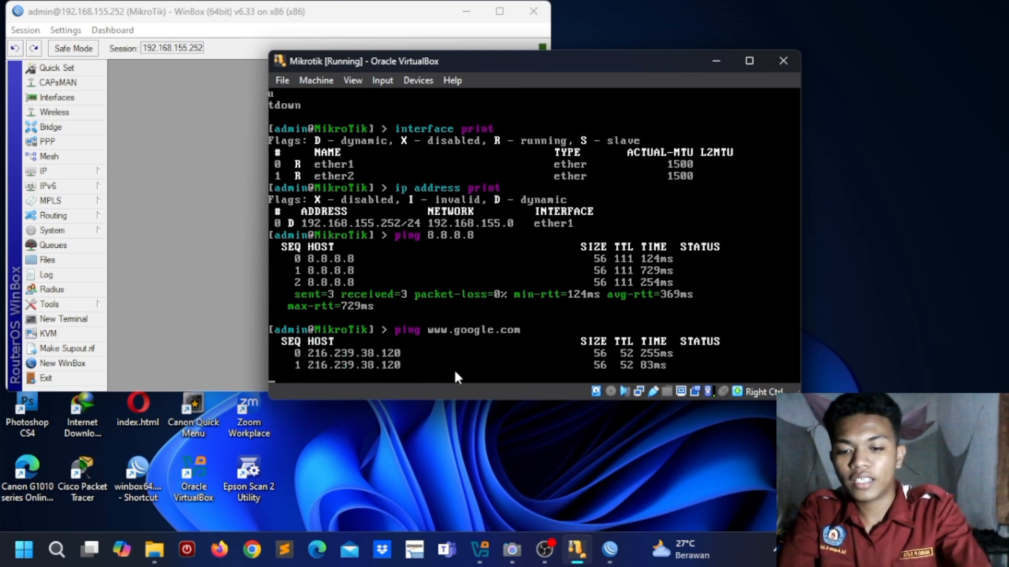
pyautogui.click(719, 62)
# Step: Open a WinBox terminal and run interface print and ip address print
pyautogui.click(83, 322)
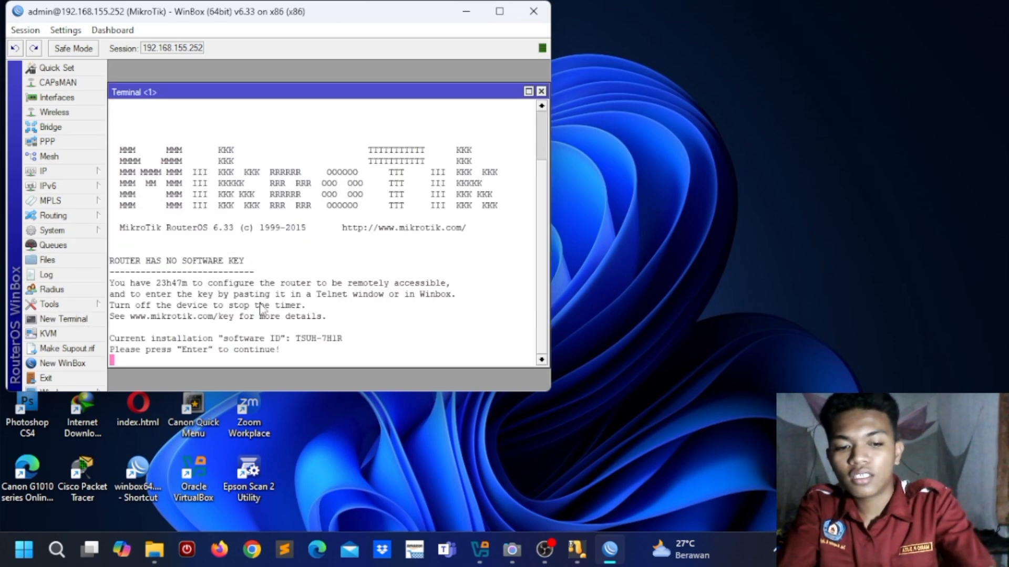
pyautogui.press('Return')
pyautogui.write('interface print')
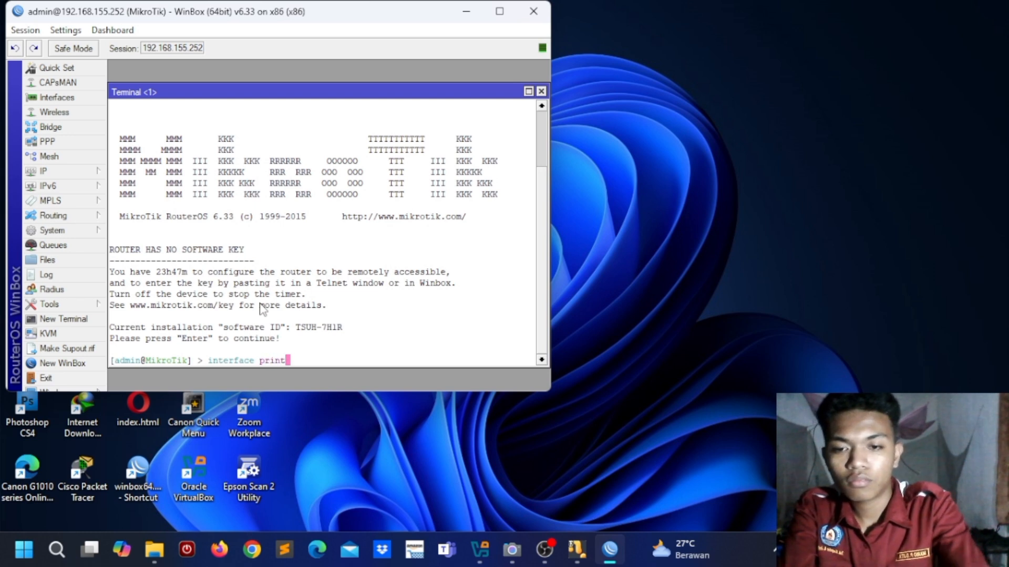
pyautogui.press('Return')
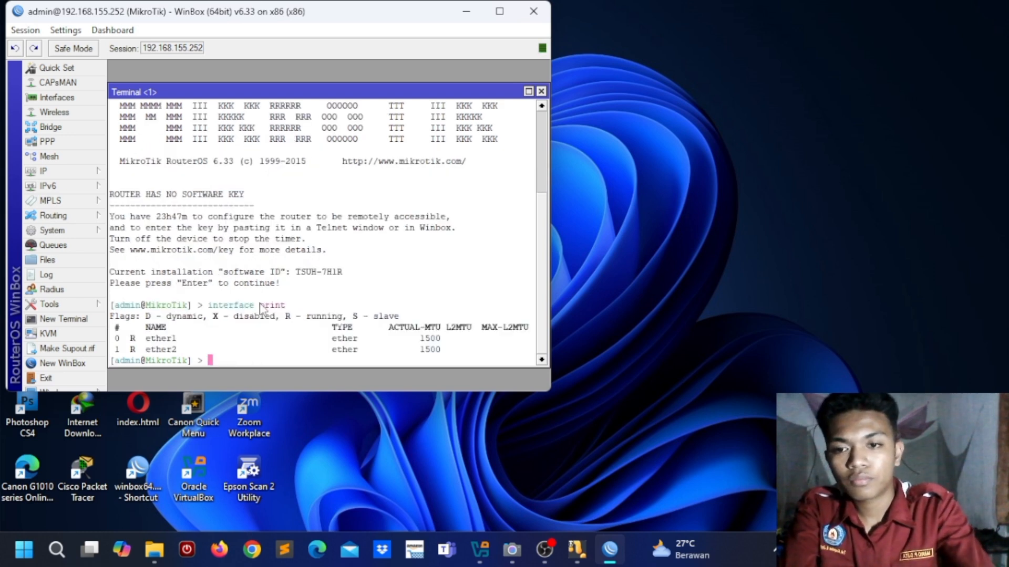
pyautogui.write('ip adres')
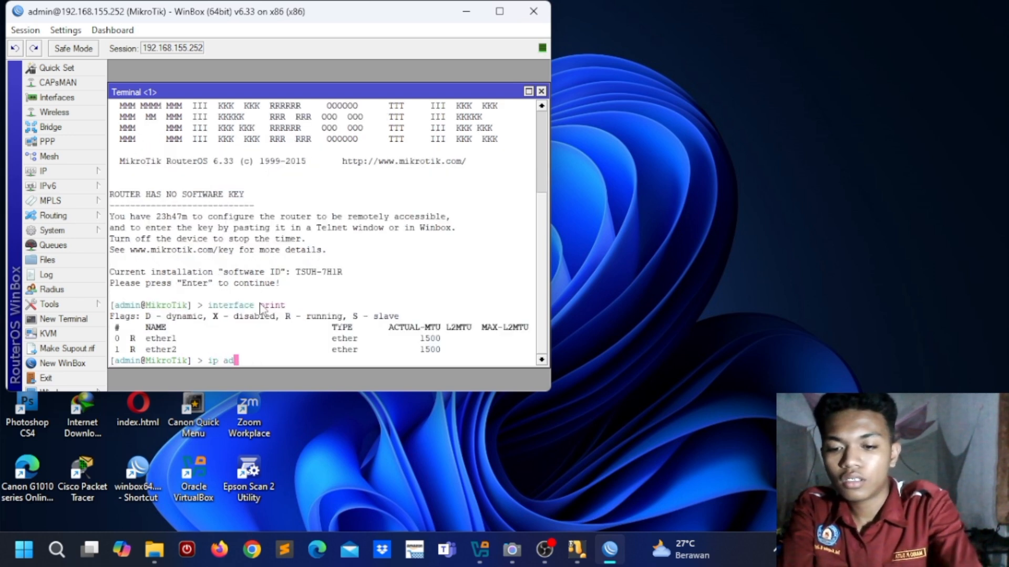
pyautogui.press('BackSpace')
pyautogui.press('BackSpace')
pyautogui.press('BackSpace')
pyautogui.press('BackSpace')
pyautogui.write('ddress ')
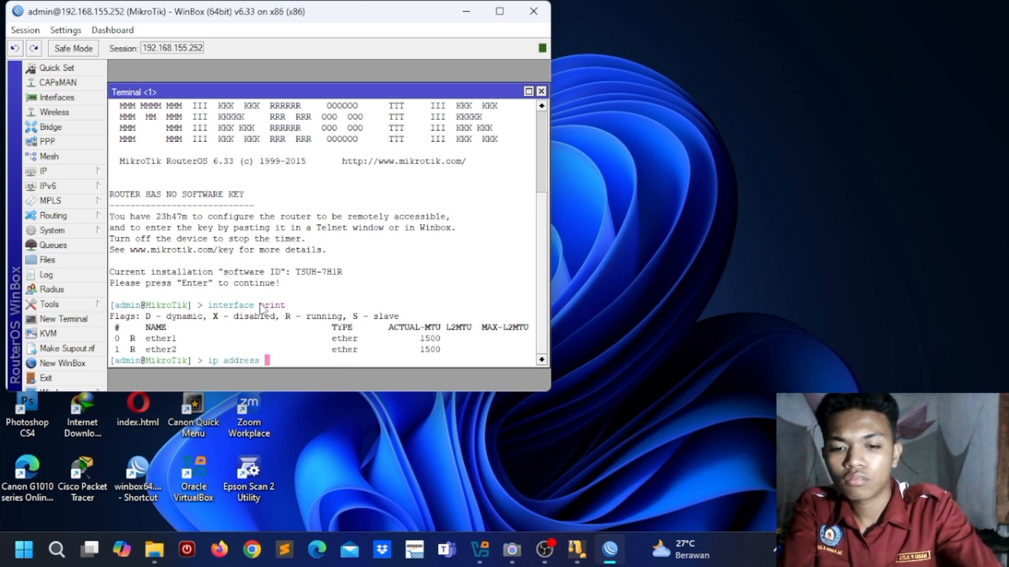
pyautogui.write('print')
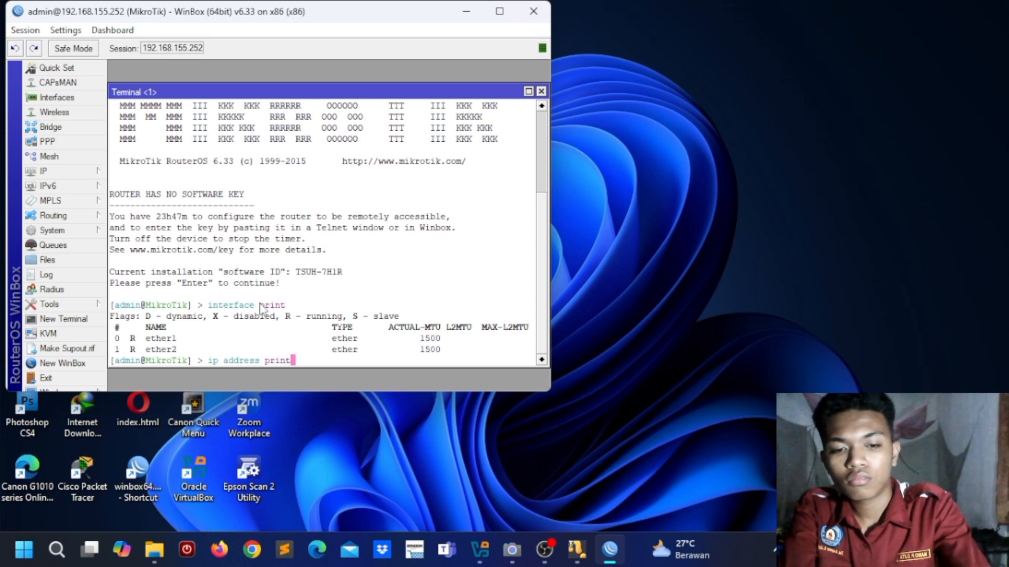
pyautogui.press('Return')
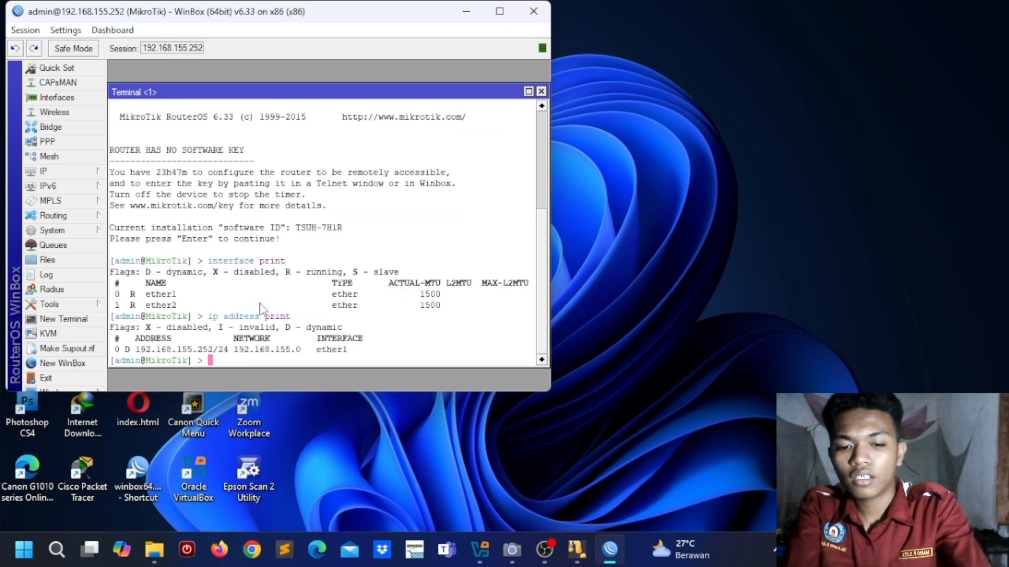
pyautogui.write('ping 8')
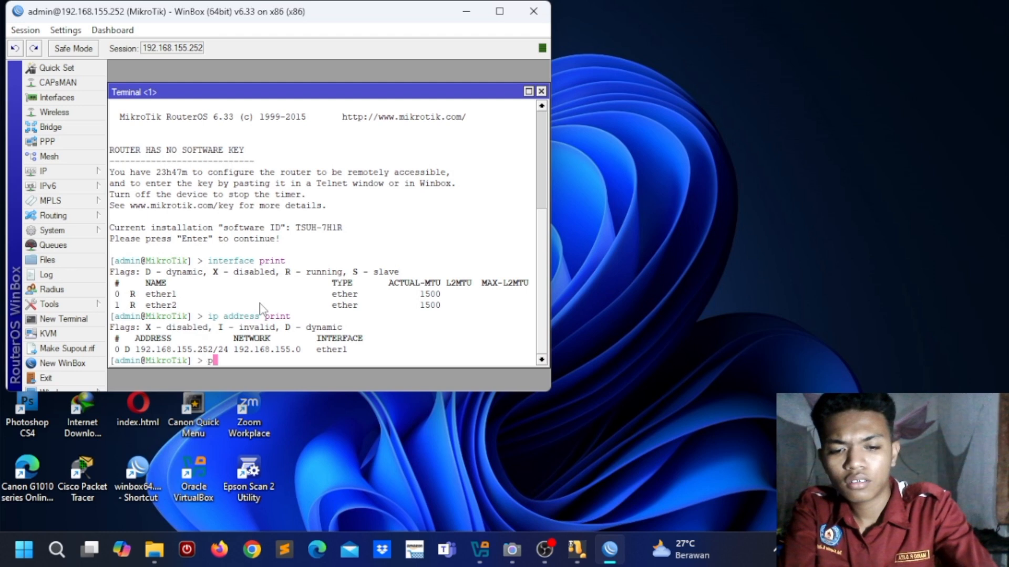
pyautogui.write('.8.8.8')
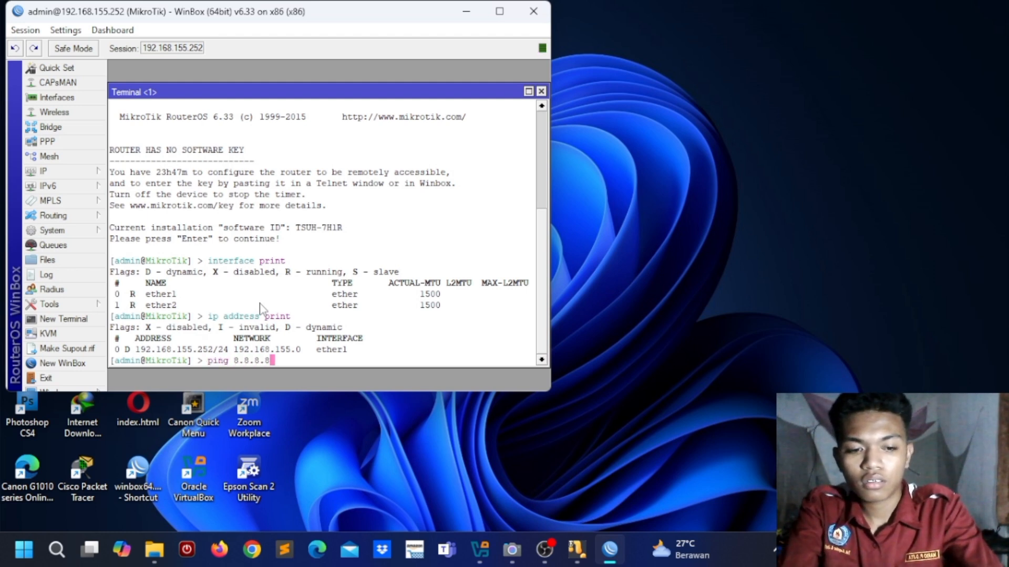
pyautogui.press('Return')
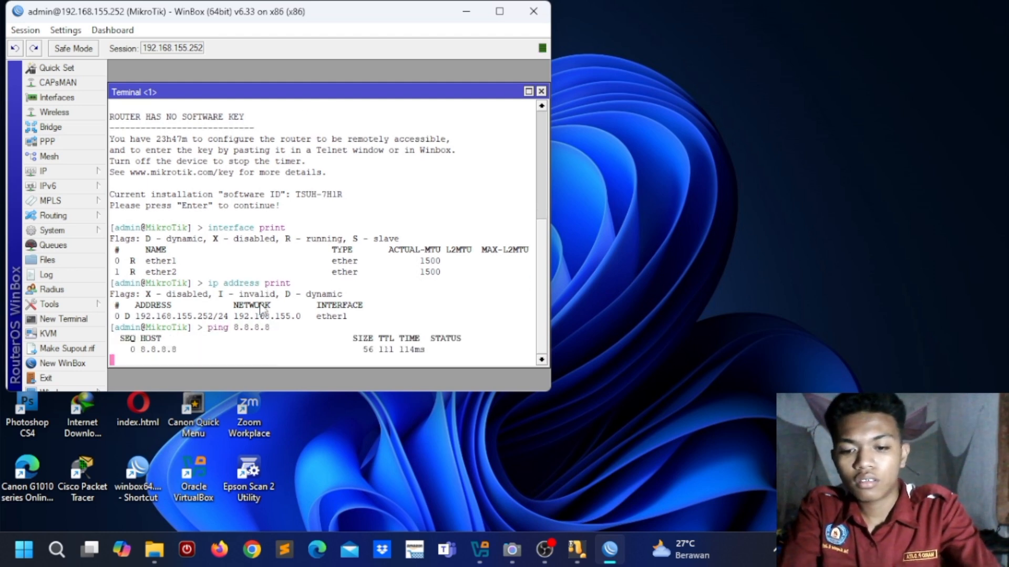
pyautogui.hotkey('ctrl', 'c')
pyautogui.write('p')
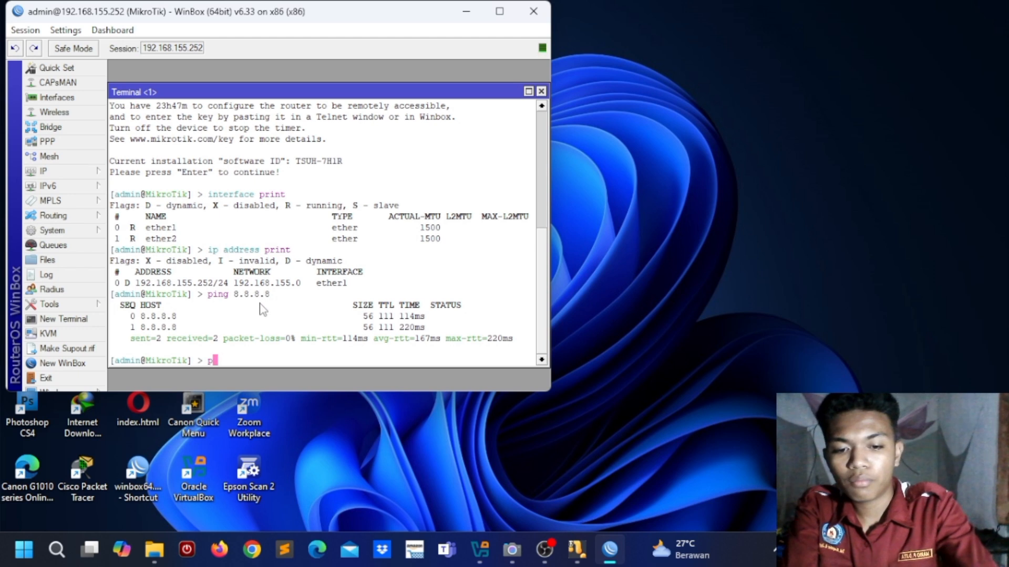
pyautogui.write('ing www/google.com')
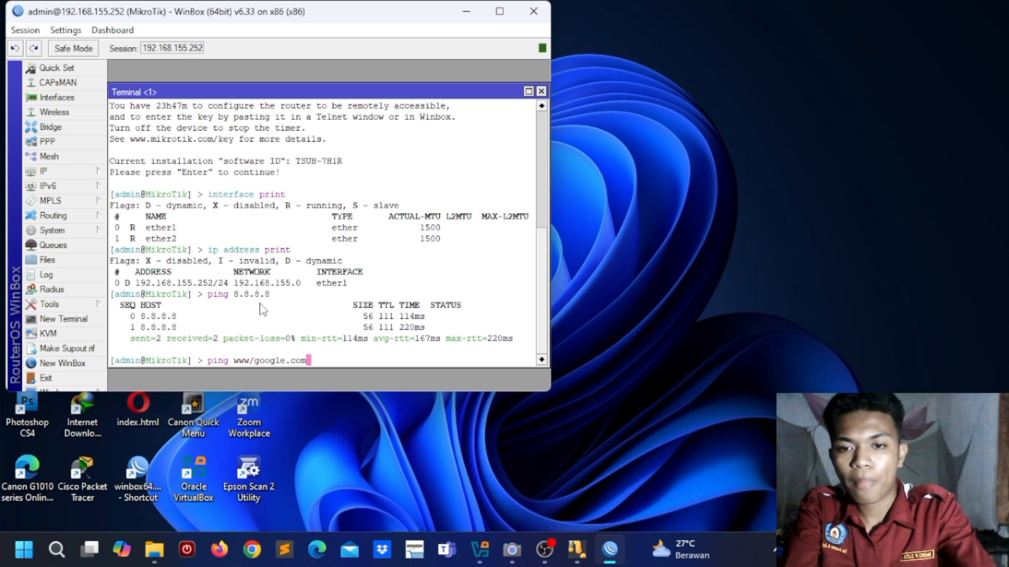
pyautogui.press('Return')
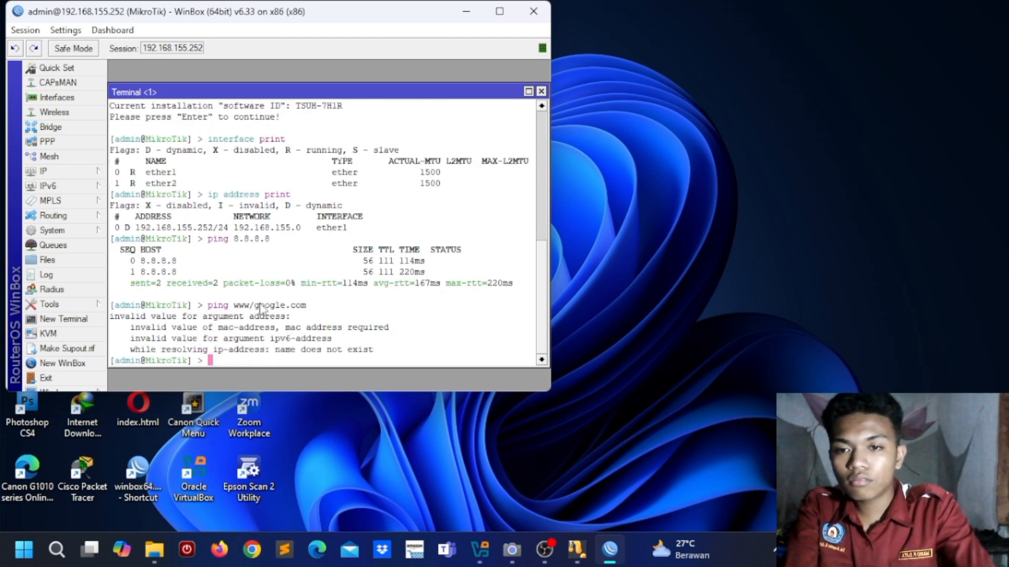
pyautogui.press('Up')
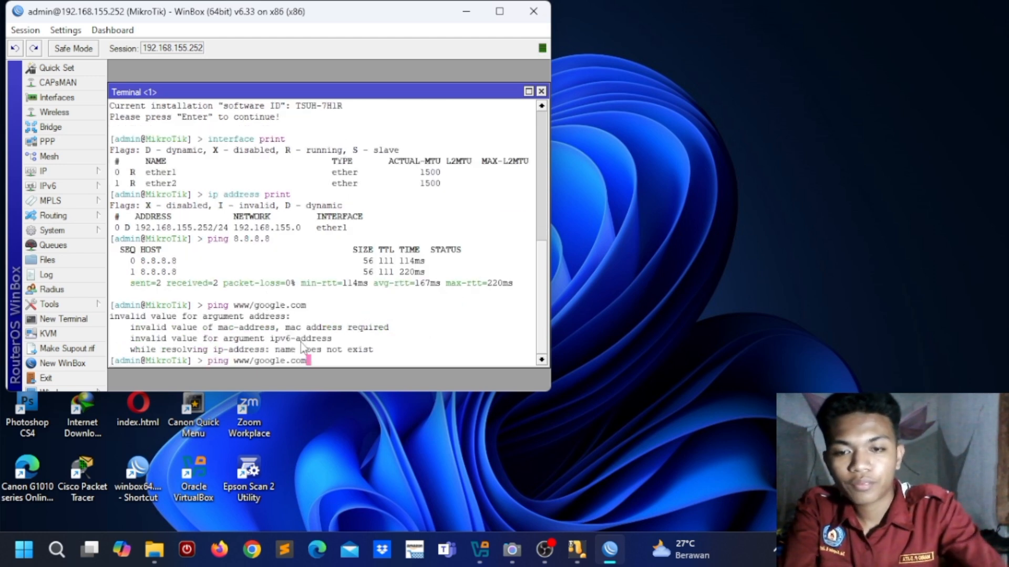
pyautogui.press('Left')
pyautogui.press('Left')
pyautogui.press('Left')
pyautogui.press('Left')
pyautogui.press('Left')
pyautogui.press('Left')
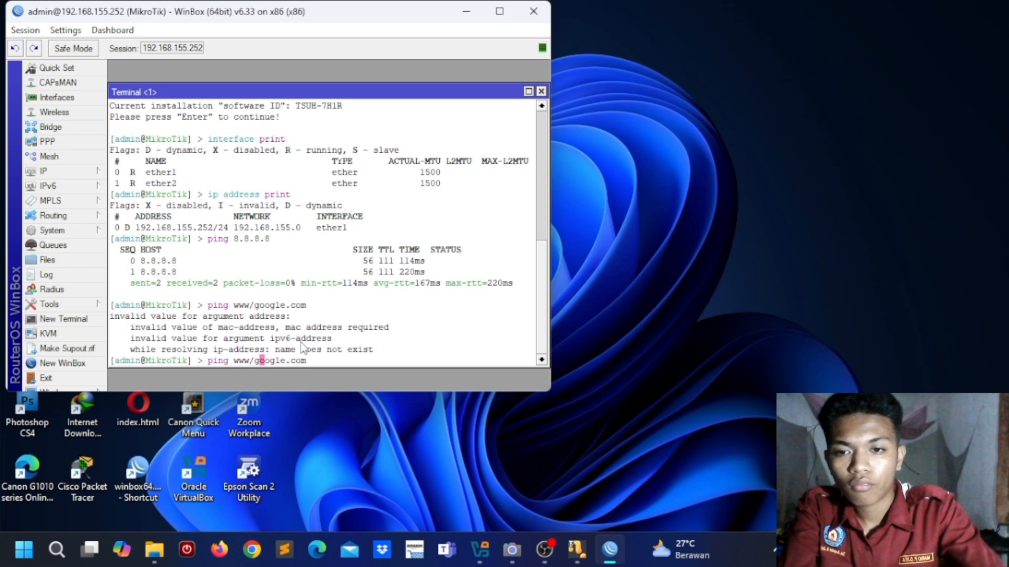
pyautogui.press('BackSpace')
pyautogui.write('.')
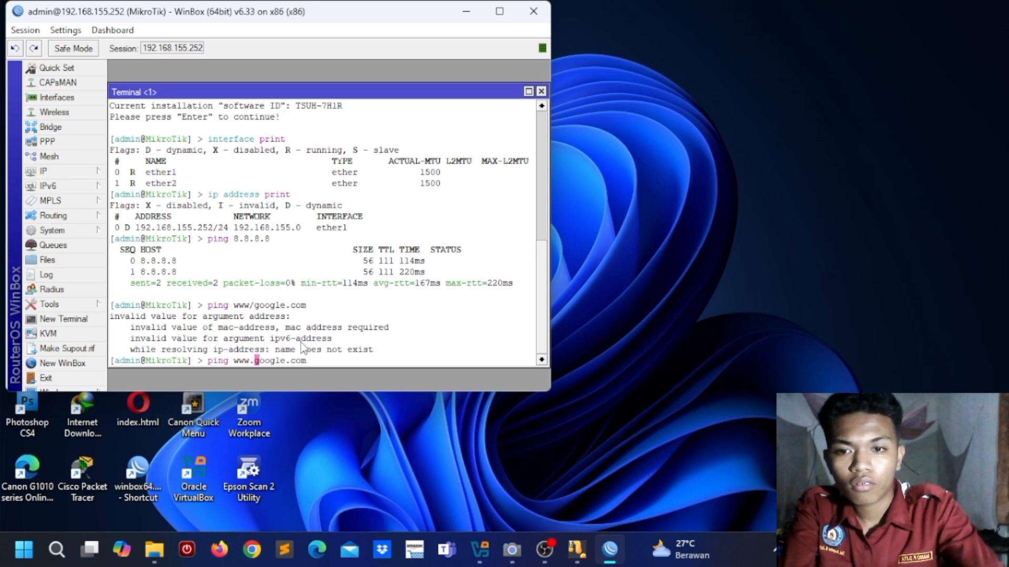
pyautogui.press('Return')
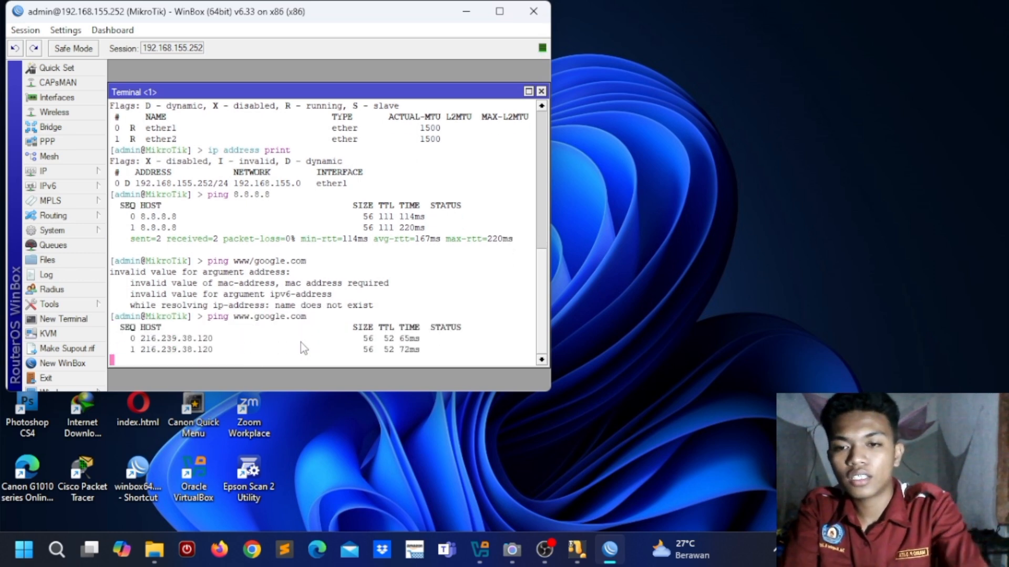
pyautogui.hotkey('ctrl', 'c')
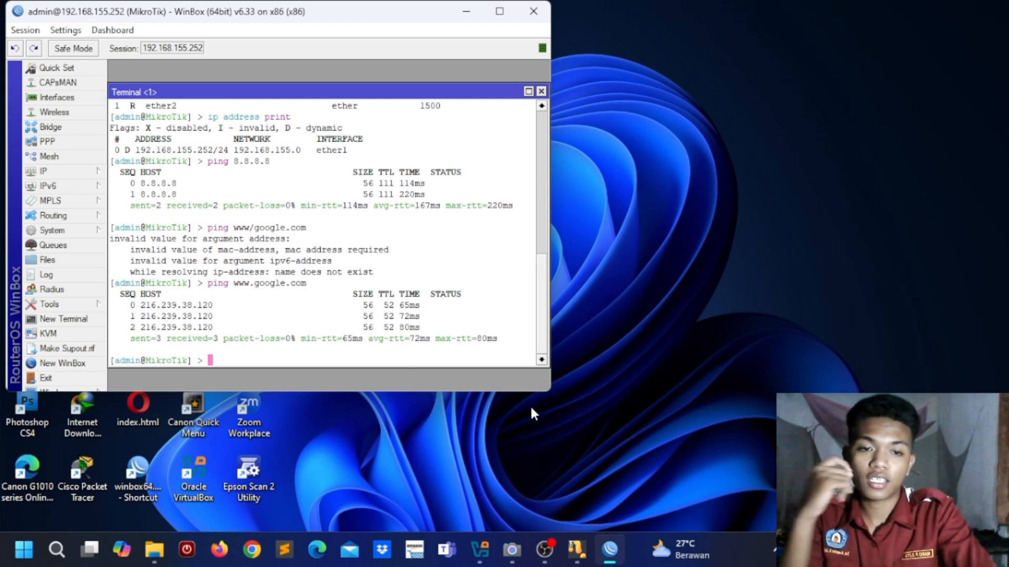
pyautogui.click(541, 91)
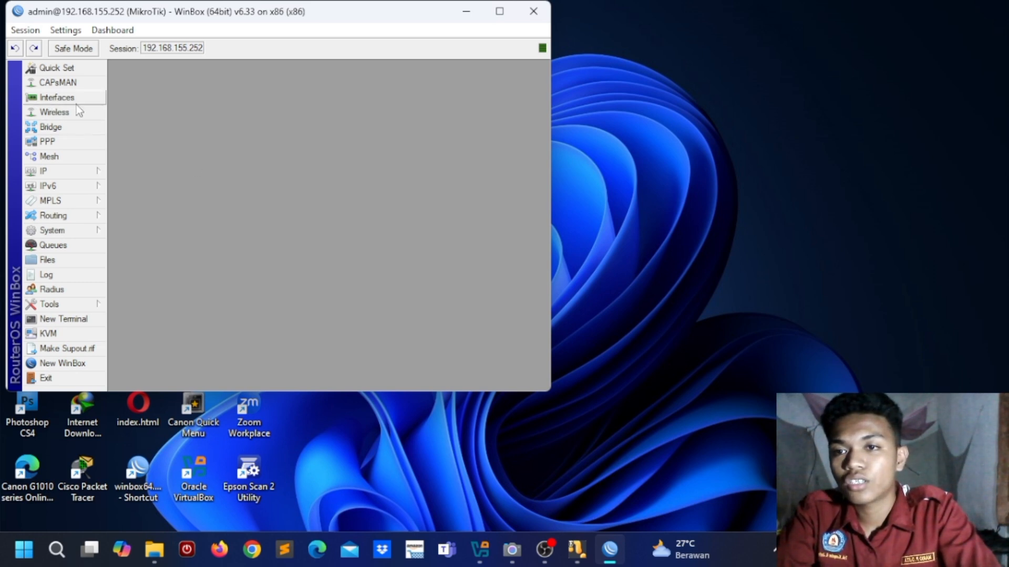
# Step: Open the DHCP Client list, showing ether1 bound
pyautogui.click(71, 179)
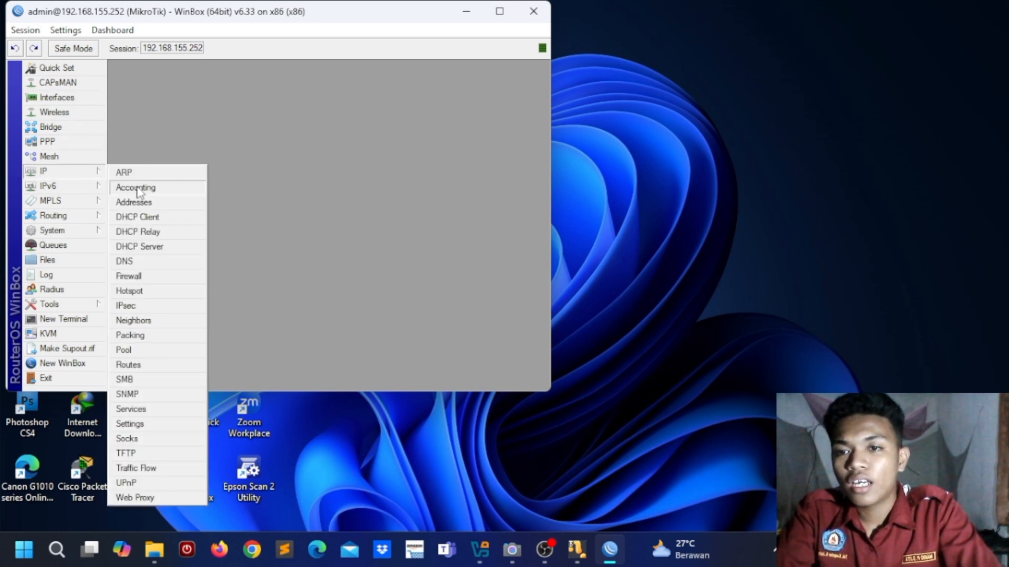
pyautogui.click(140, 217)
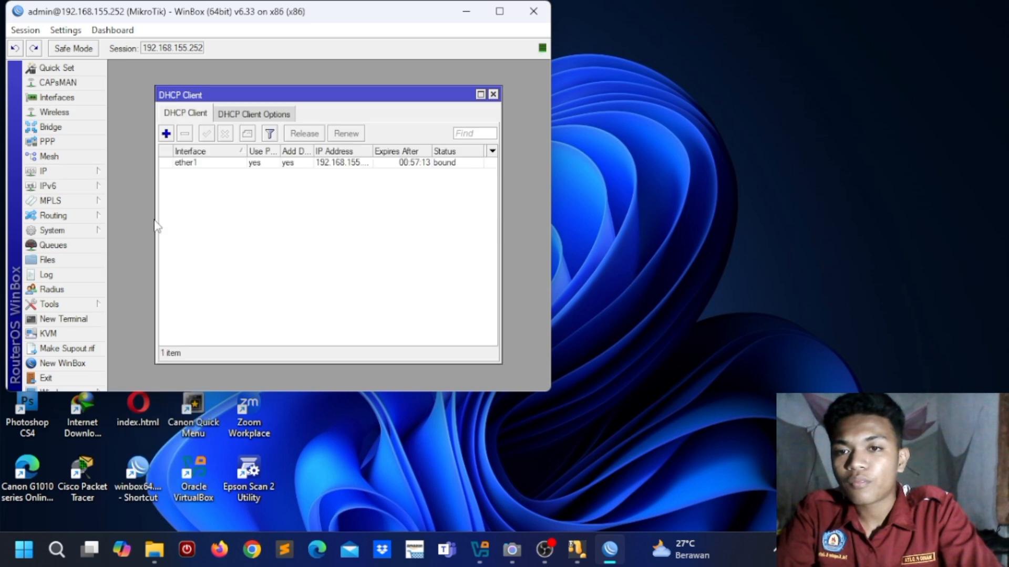
pyautogui.moveTo(385, 97); pyautogui.dragTo(338, 72)
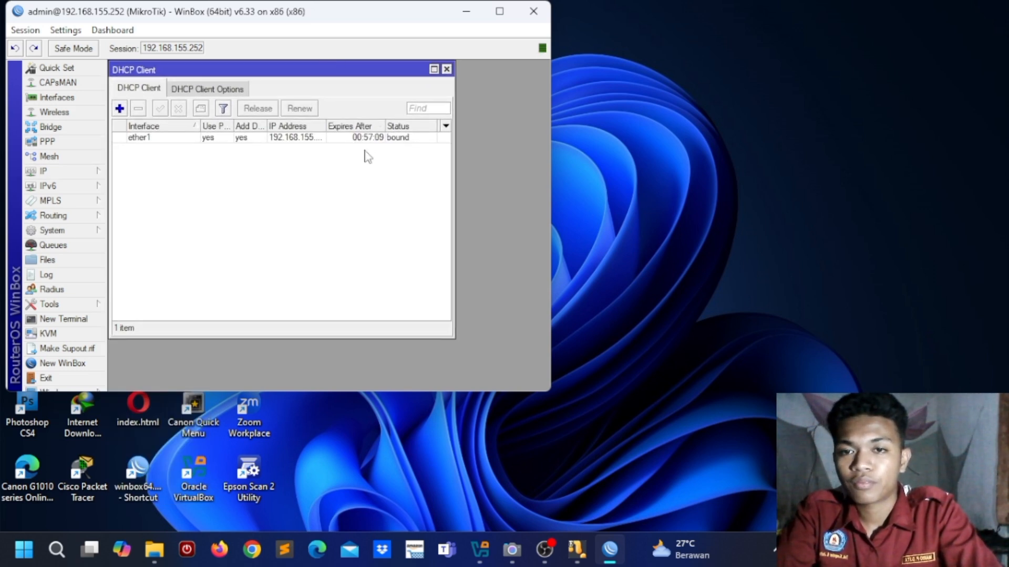
# Step: Open the IP Address List showing 192.168.155.252/24 on ether1 and widen the Address column
pyautogui.click(83, 173)
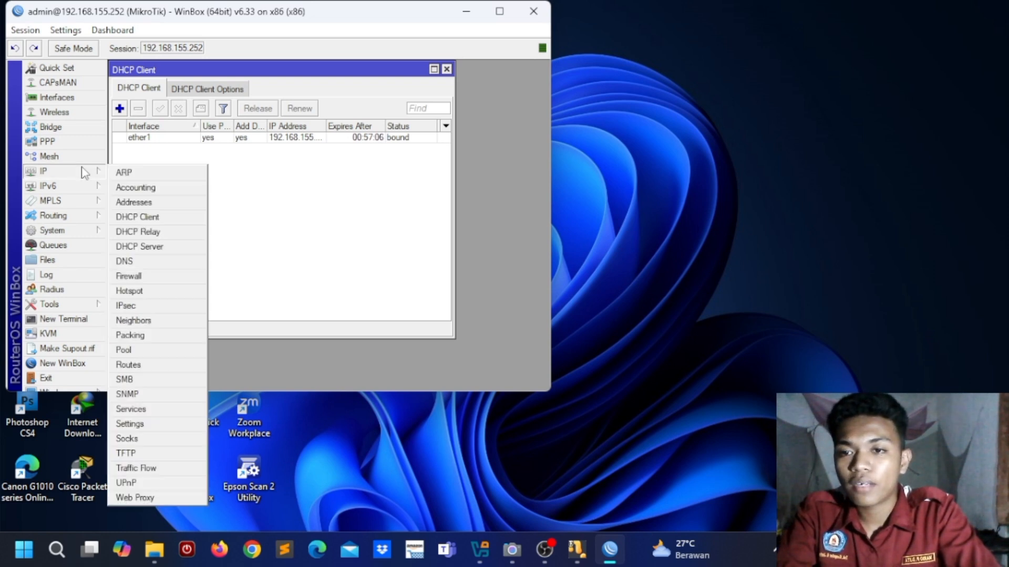
pyautogui.click(166, 202)
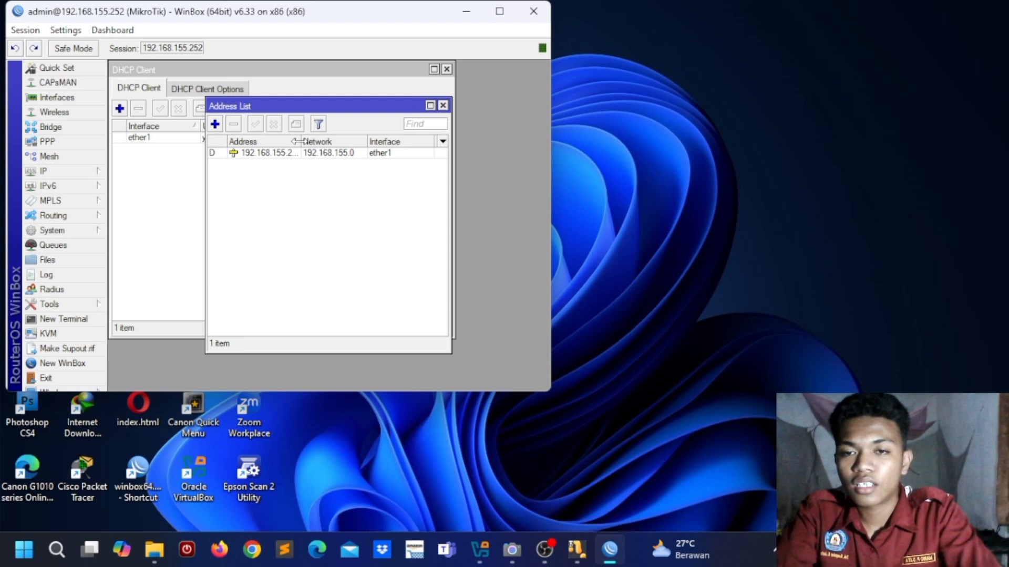
pyautogui.moveTo(299, 142); pyautogui.dragTo(314, 141)
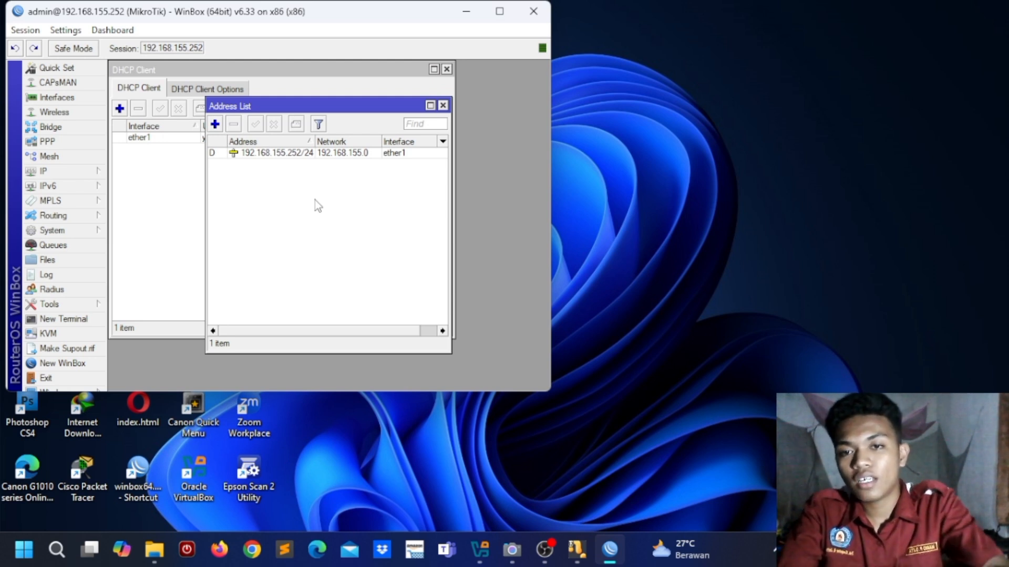
# Step: Add the IP address 192.168.21.1/24 on interface ether2
pyautogui.click(215, 124)
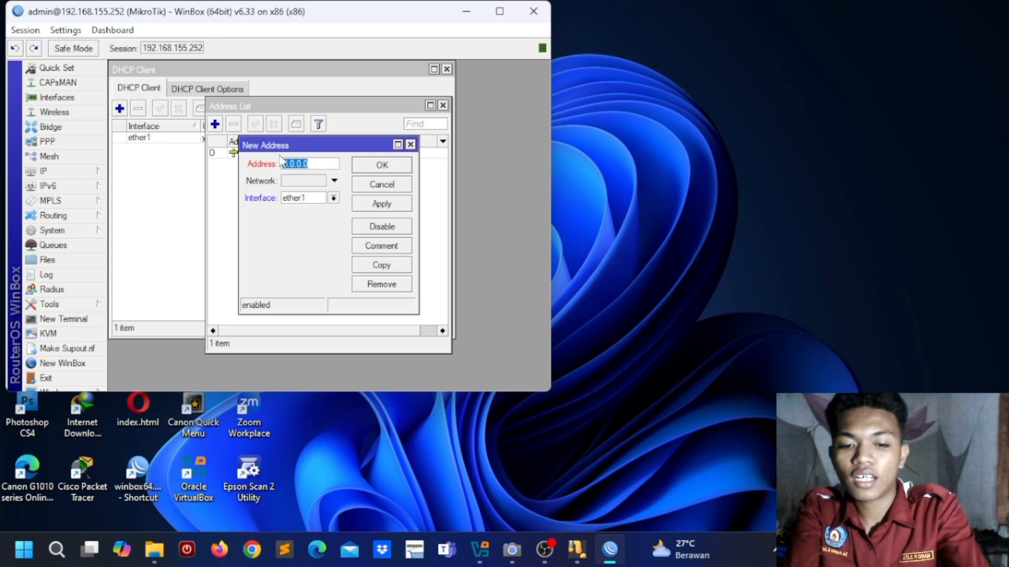
pyautogui.write('192.1')
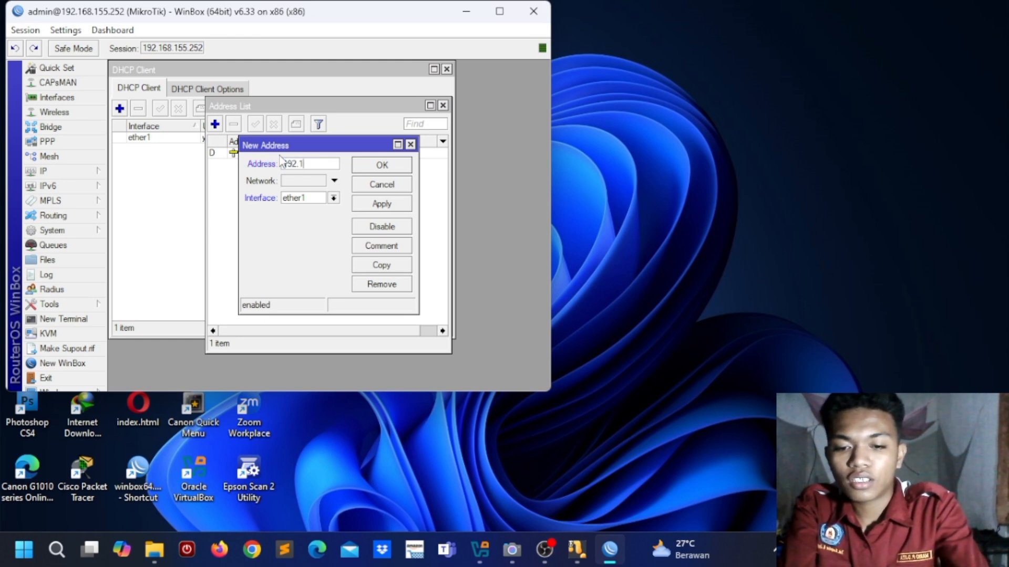
pyautogui.write('68.21')
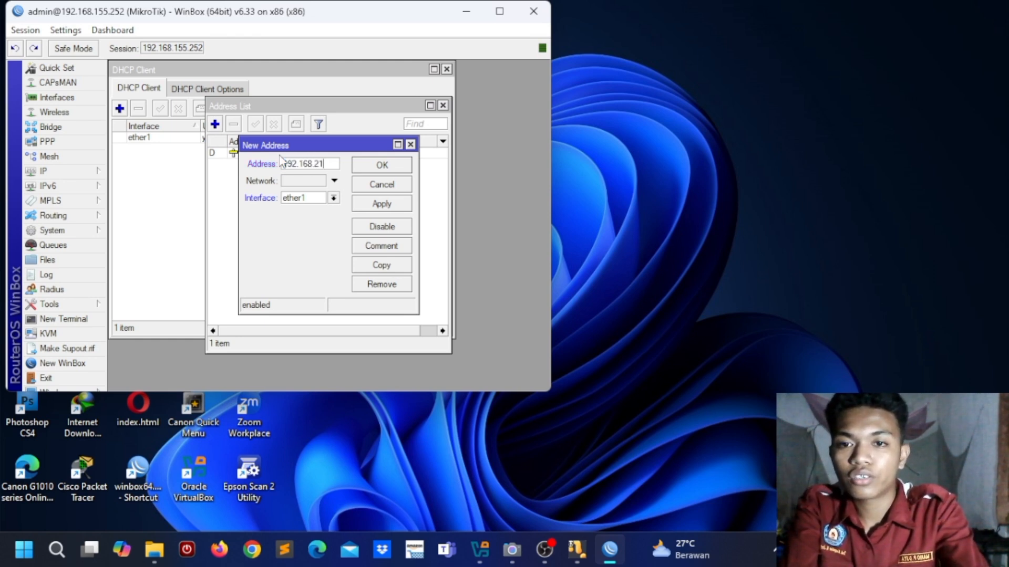
pyautogui.write('.1/24')
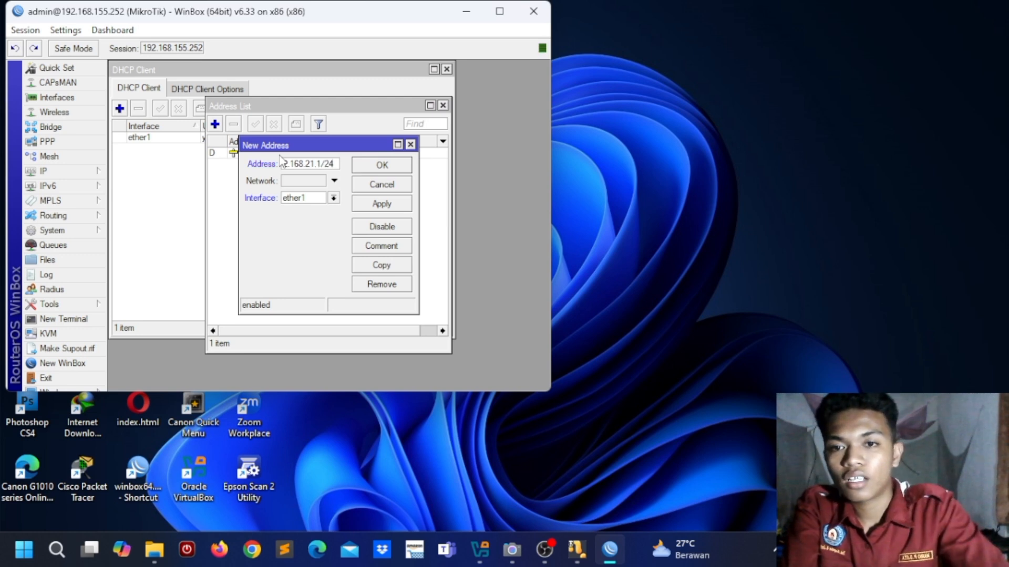
pyautogui.click(333, 198)
pyautogui.click(338, 219)
pyautogui.click(376, 209)
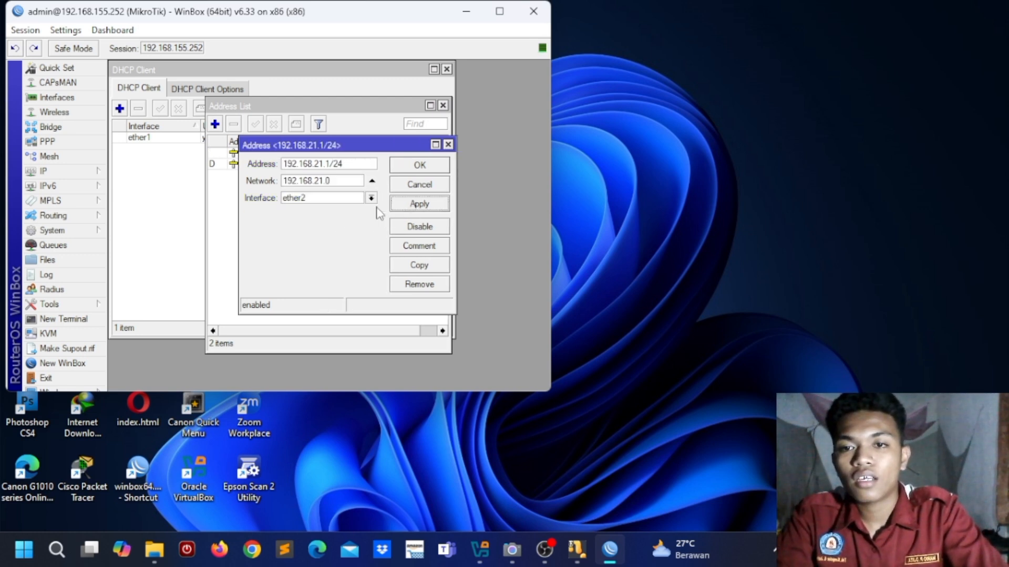
pyautogui.click(429, 168)
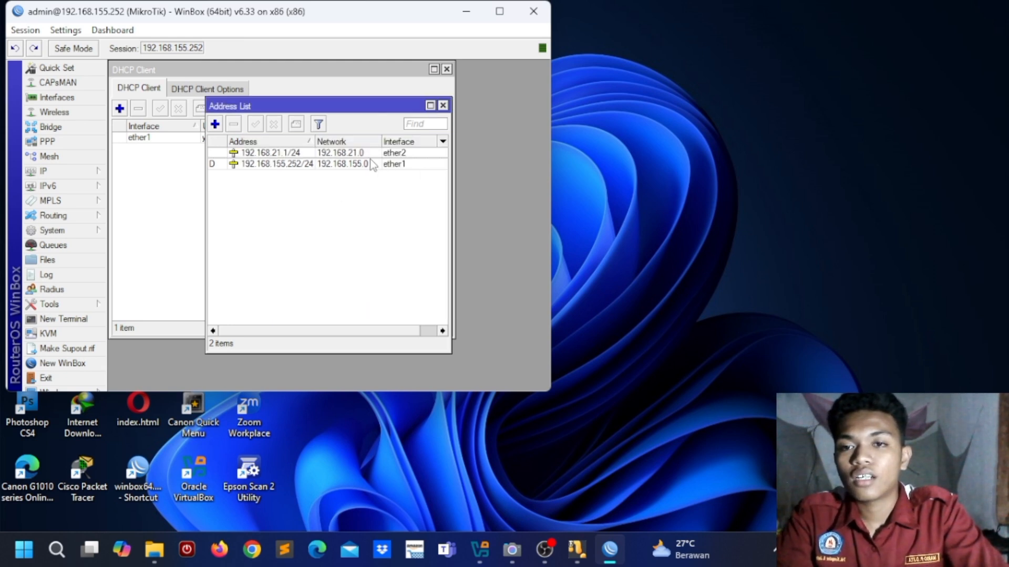
# Step: Set DNS servers 192.168.1.1 and 8.8.8.8 with Allow Remote Requests enabled, and save
pyautogui.click(78, 172)
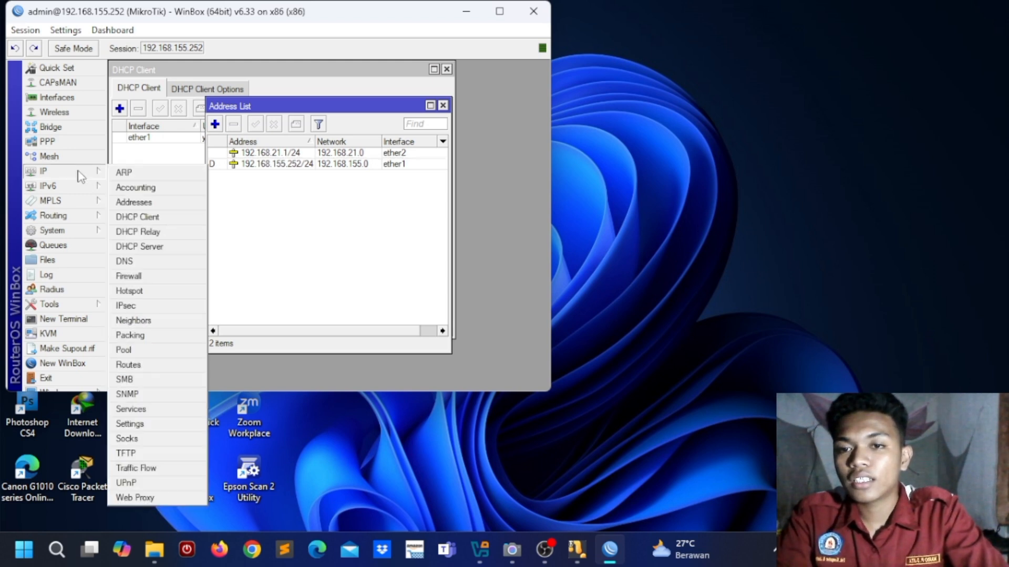
pyautogui.click(169, 263)
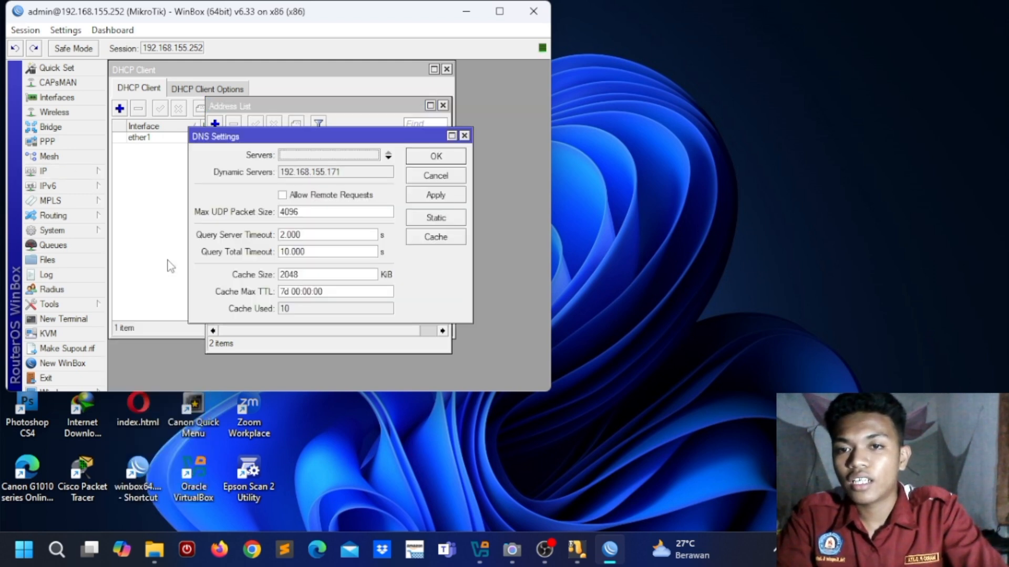
pyautogui.click(335, 156)
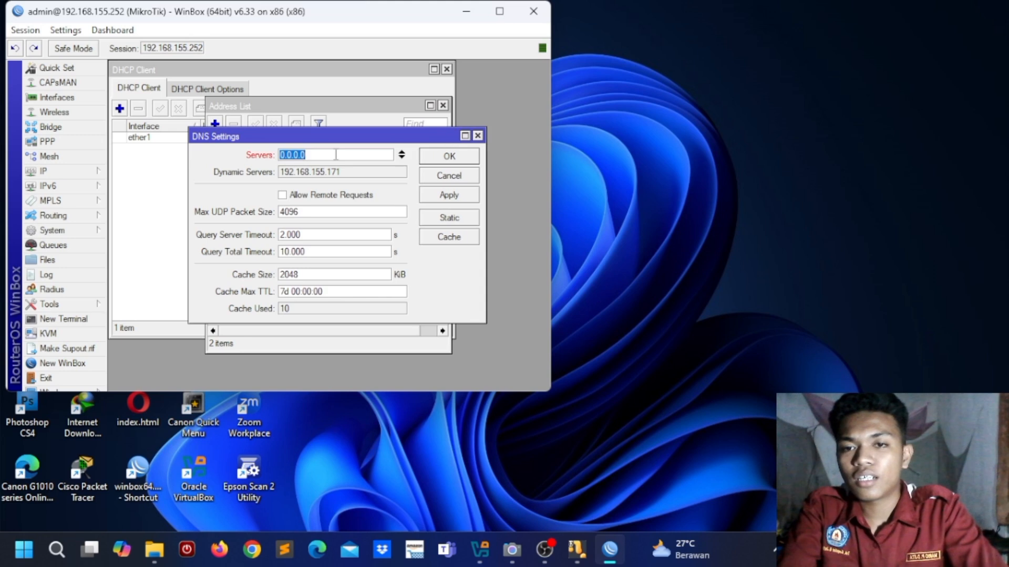
pyautogui.write('1')
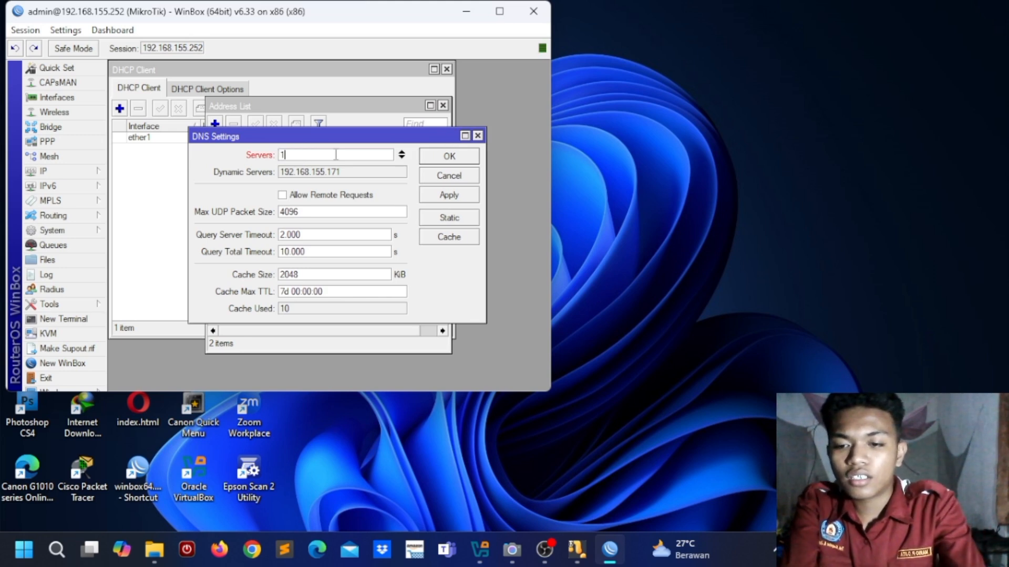
pyautogui.write('92.')
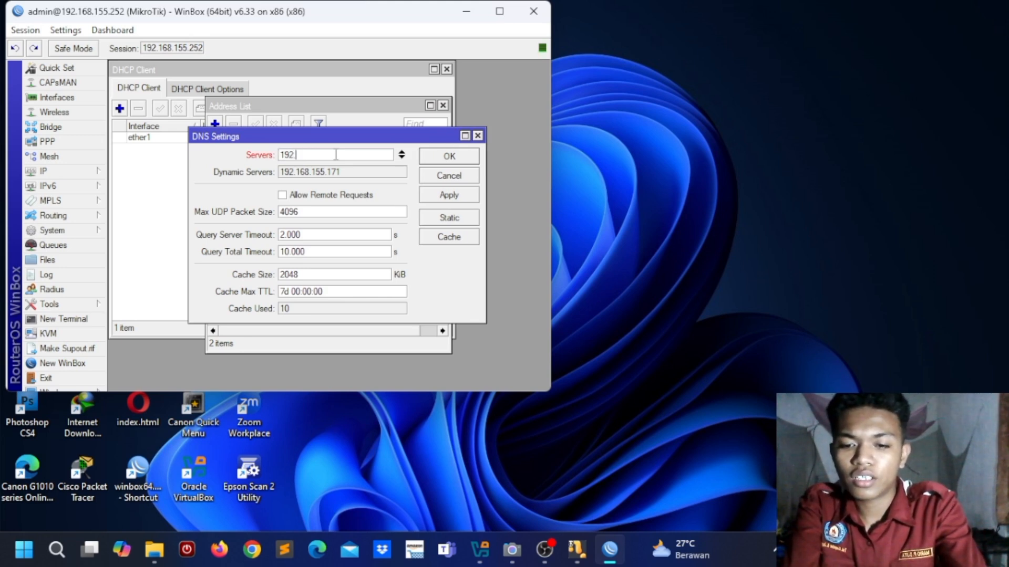
pyautogui.write('168.')
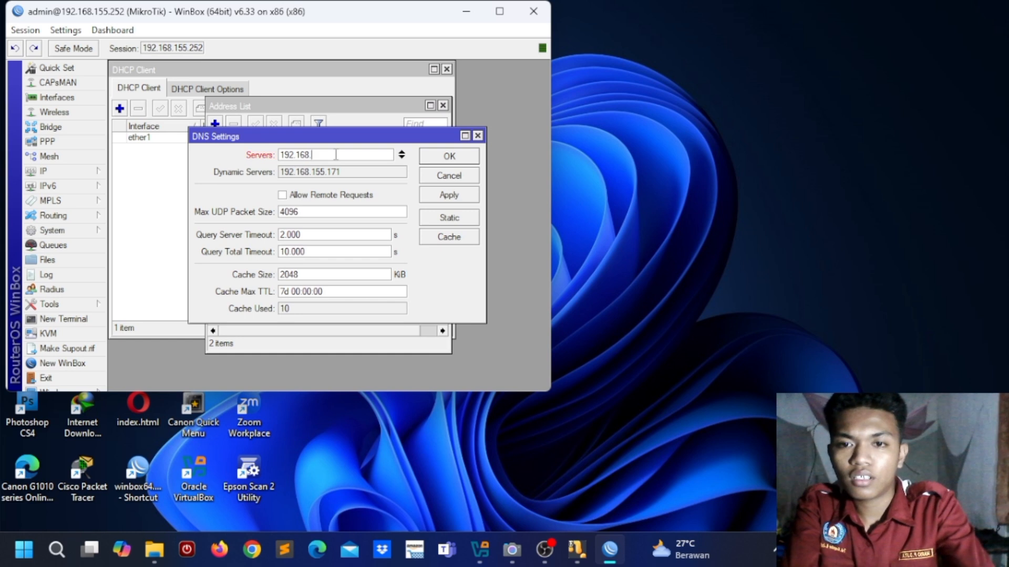
pyautogui.write('1.1')
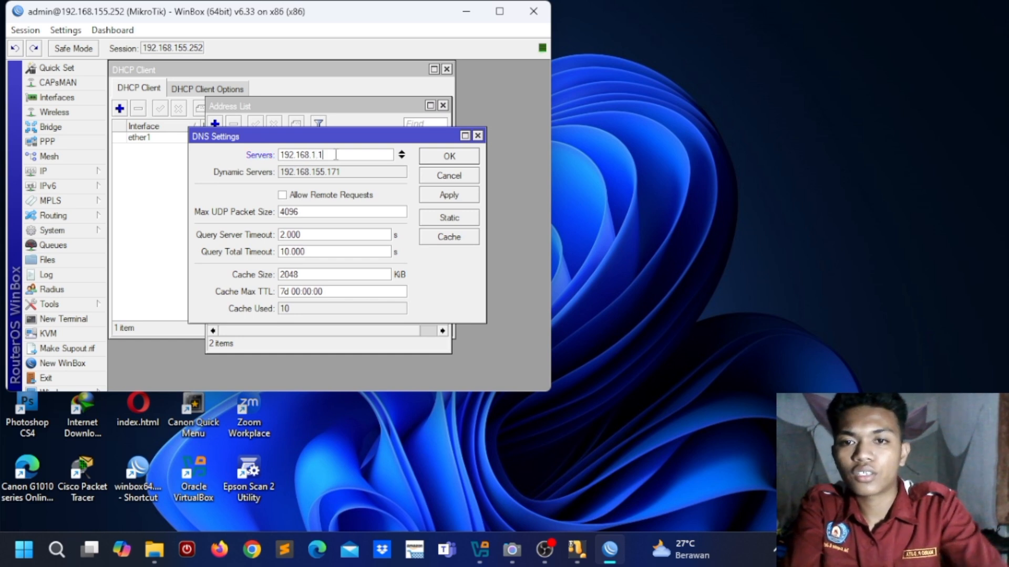
pyautogui.click(401, 157)
pyautogui.write('8.8.8.8')
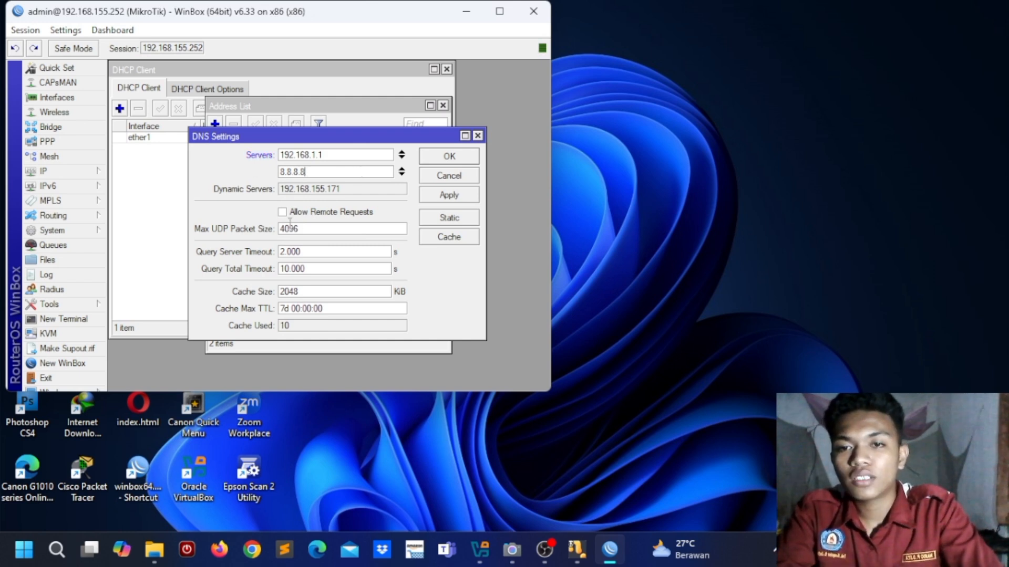
pyautogui.click(283, 214)
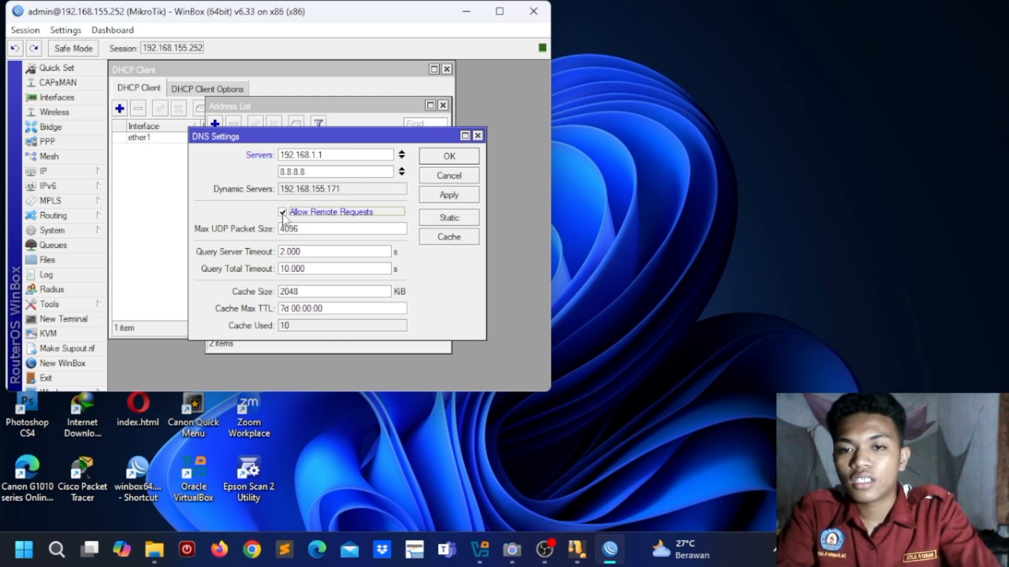
pyautogui.click(454, 194)
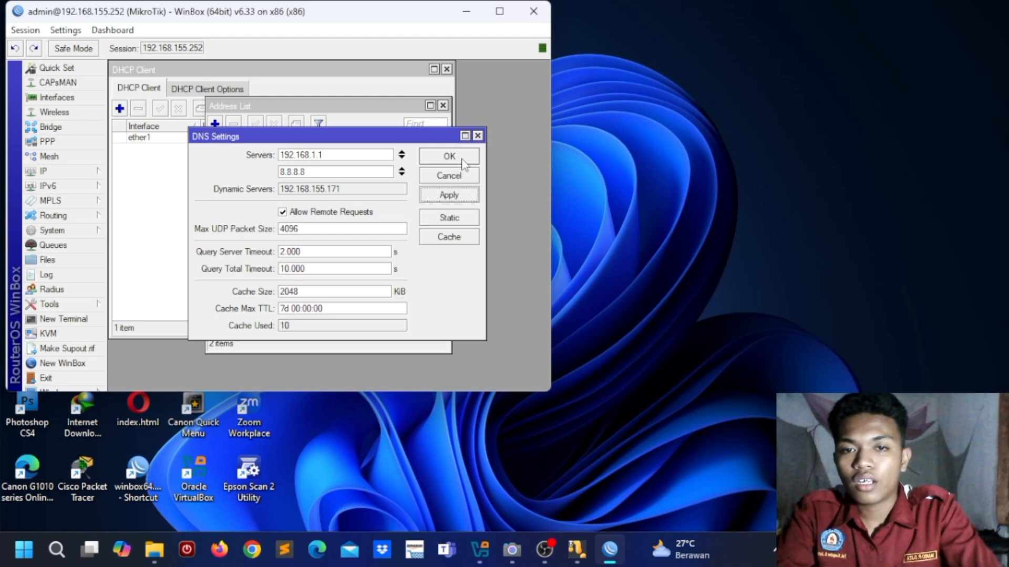
pyautogui.click(464, 165)
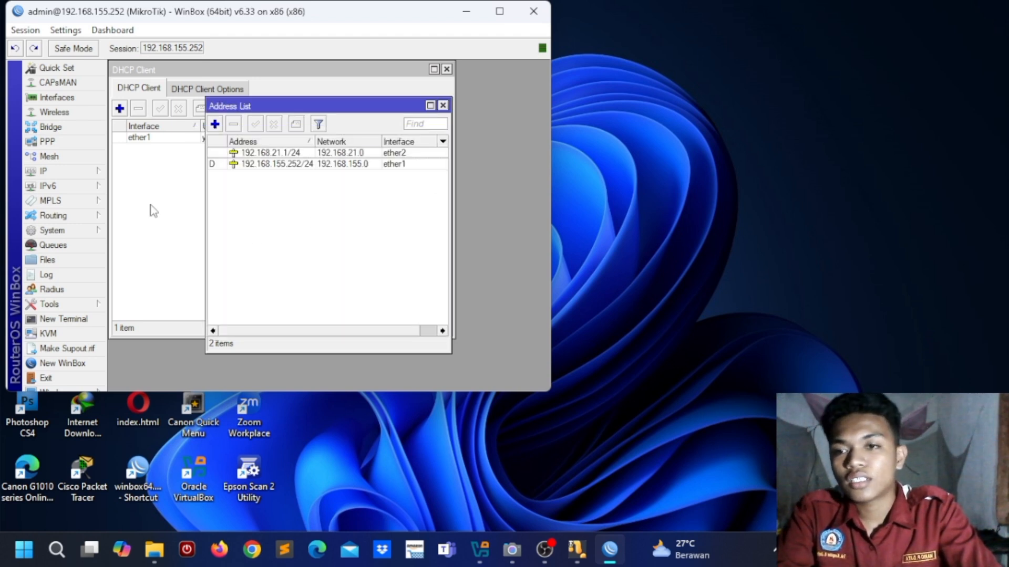
# Step: Open the Firewall window on its NAT tab, moved aside, with WinBox maximized
pyautogui.click(86, 173)
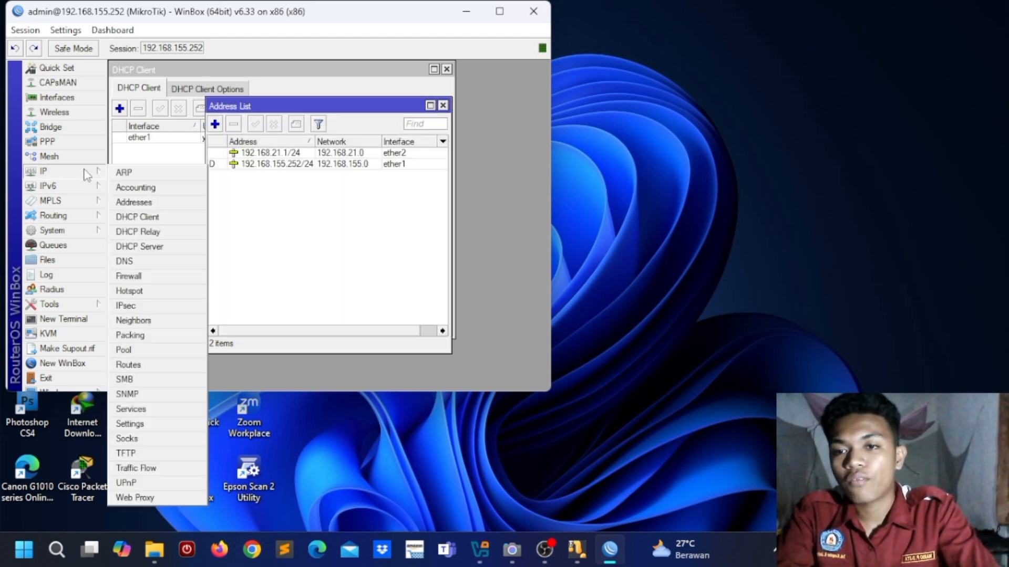
pyautogui.click(138, 277)
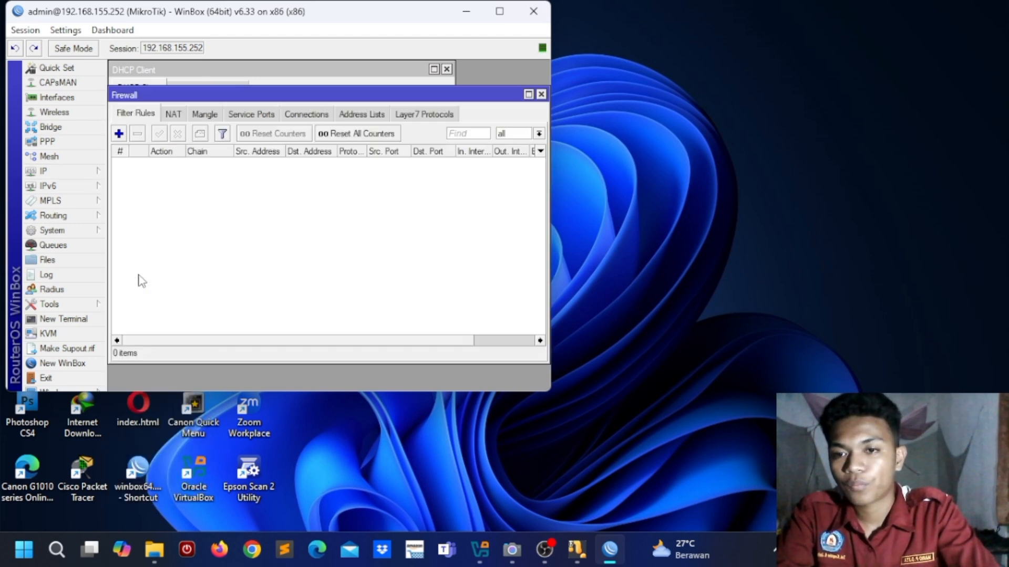
pyautogui.click(175, 119)
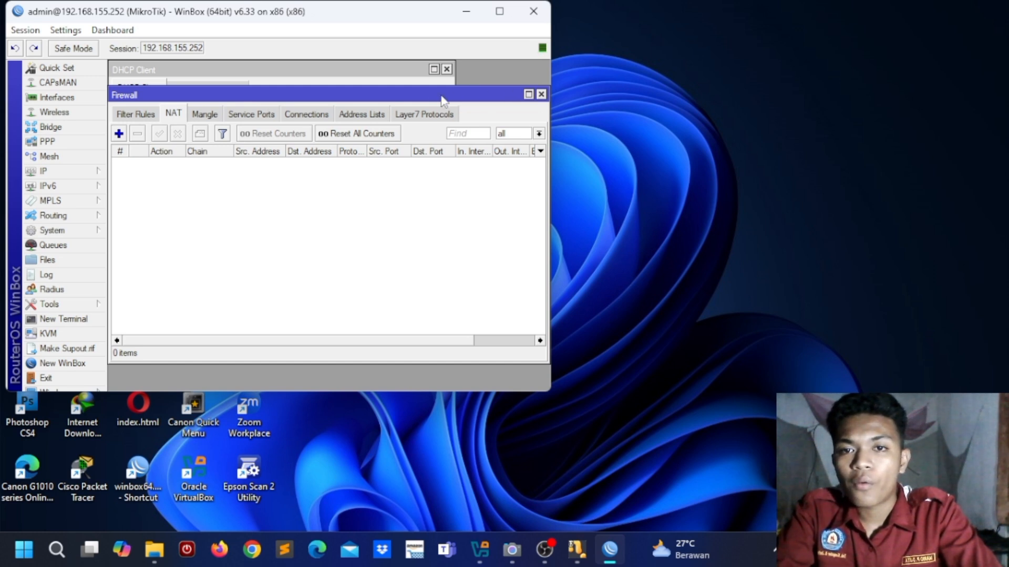
pyautogui.moveTo(432, 100); pyautogui.dragTo(567, 153)
pyautogui.click(503, 12)
pyautogui.moveTo(483, 157); pyautogui.dragTo(585, 194)
pyautogui.click(352, 206)
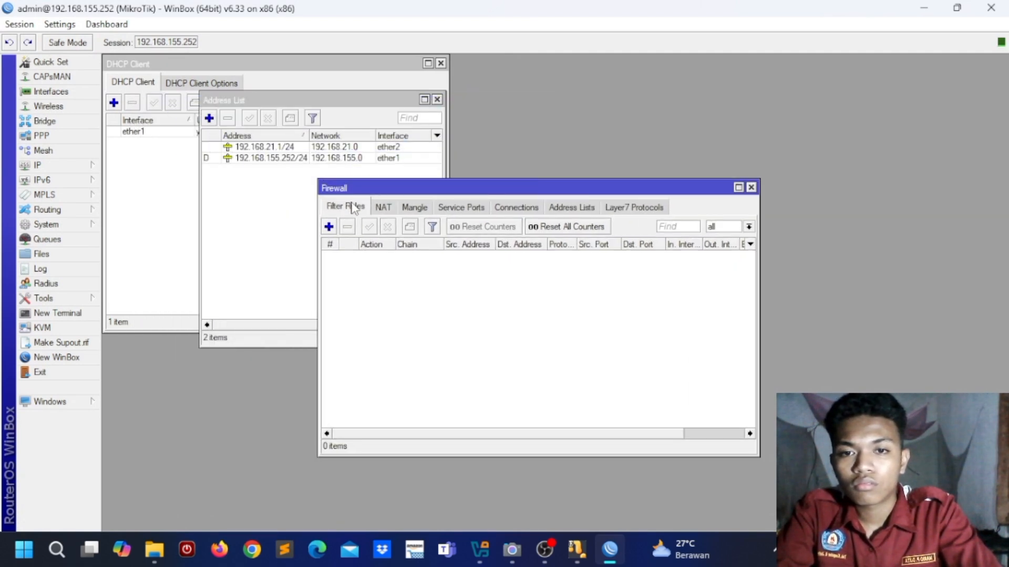
pyautogui.click(394, 210)
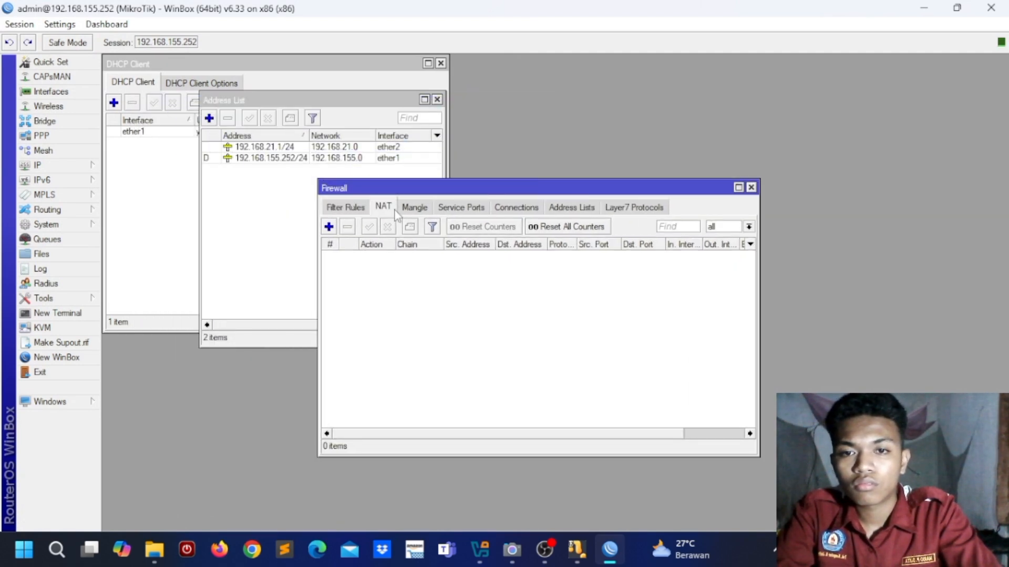
# Step: Add a srcnat NAT rule with out-interface ether1 and action masquerade
pyautogui.click(329, 227)
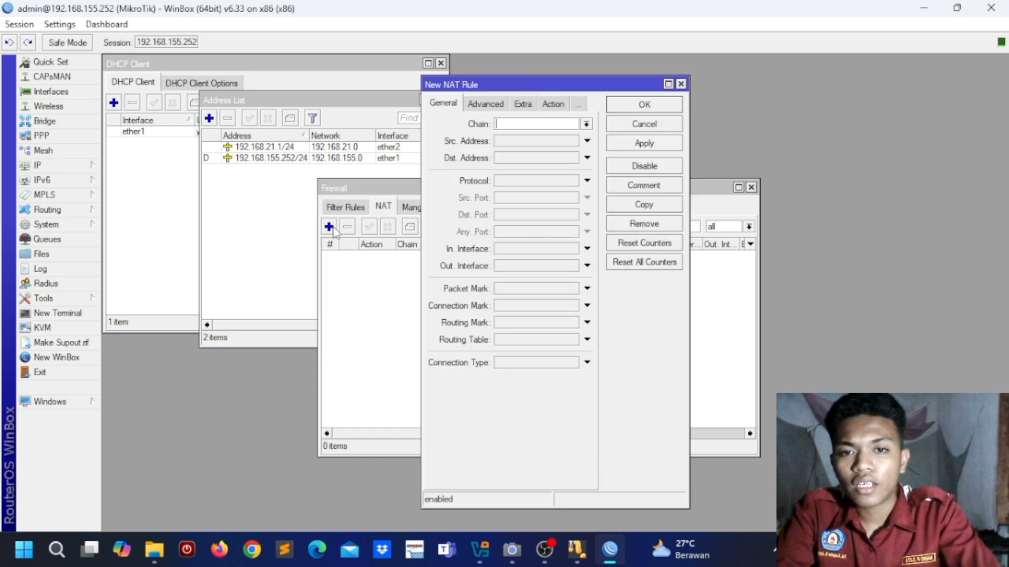
pyautogui.click(585, 124)
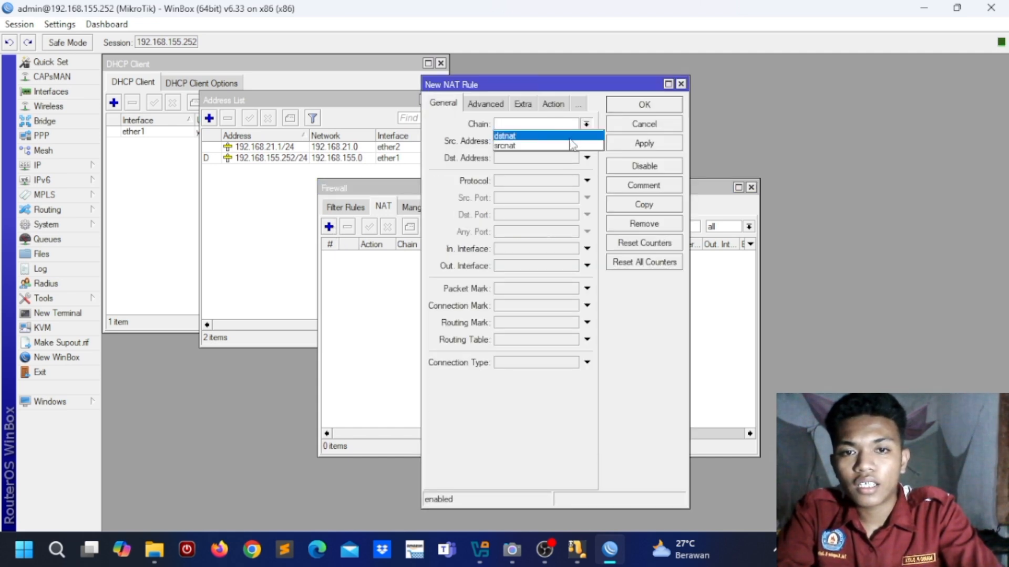
pyautogui.click(568, 135)
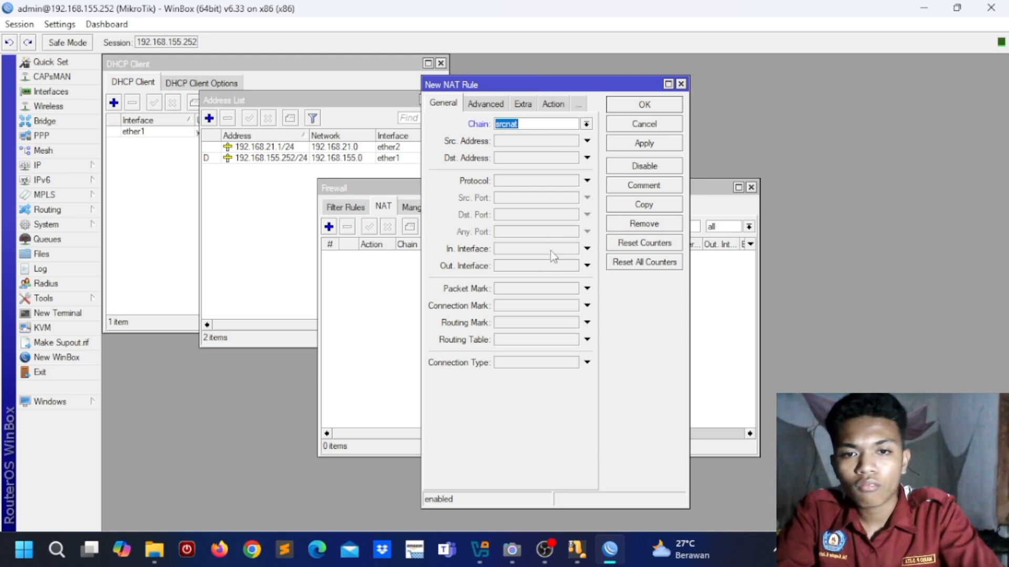
pyautogui.click(586, 267)
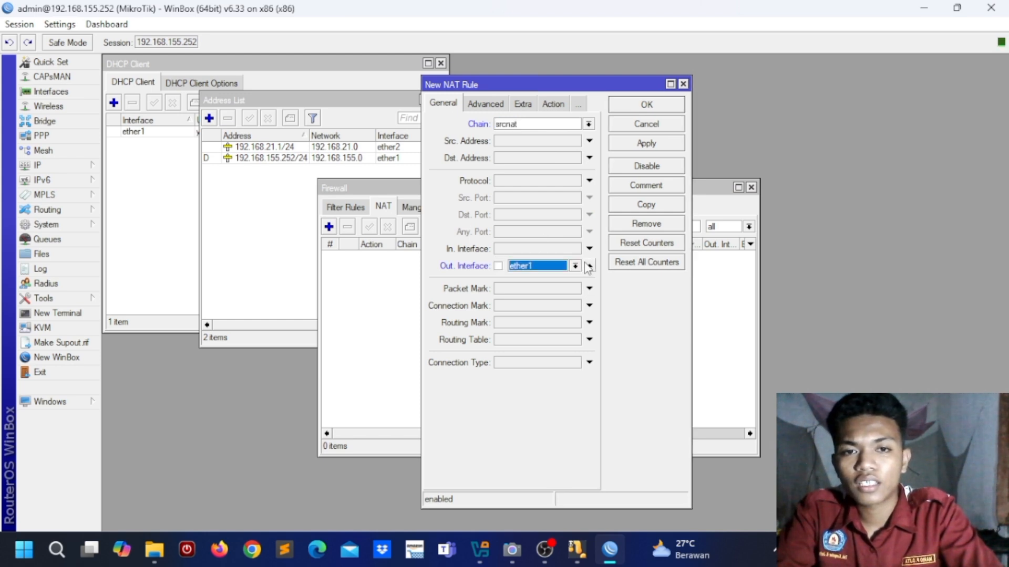
pyautogui.click(553, 105)
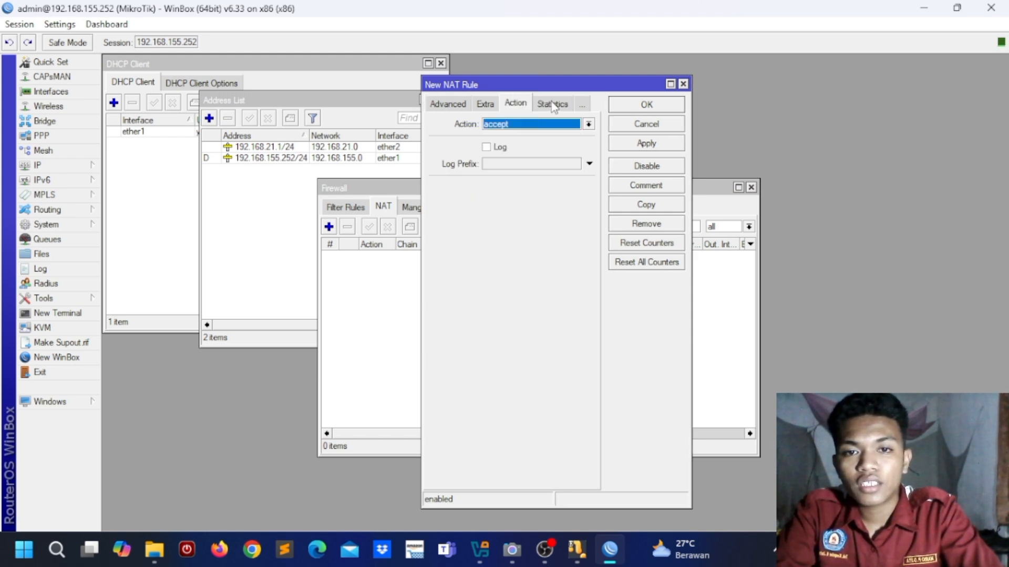
pyautogui.click(589, 124)
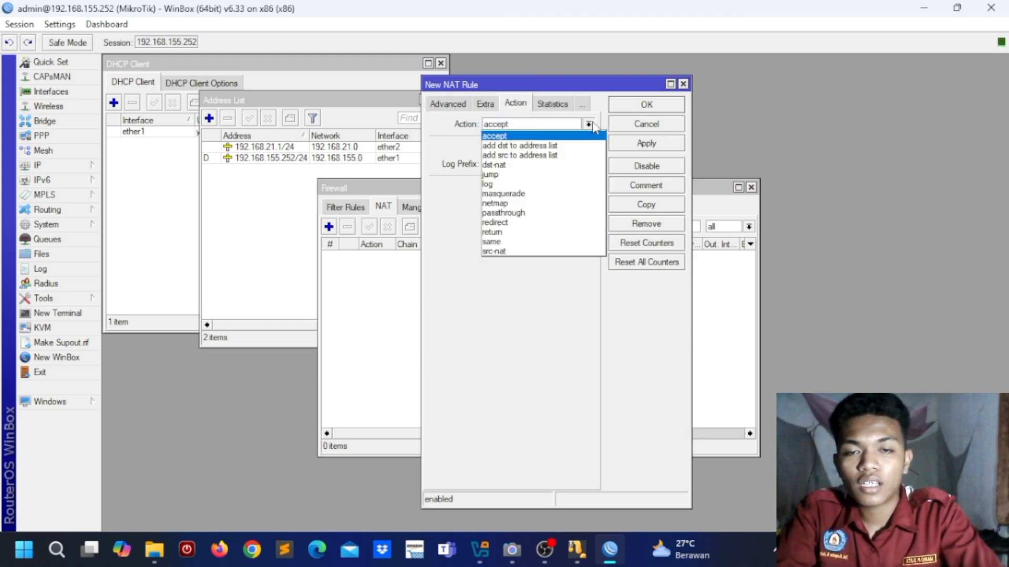
pyautogui.click(550, 195)
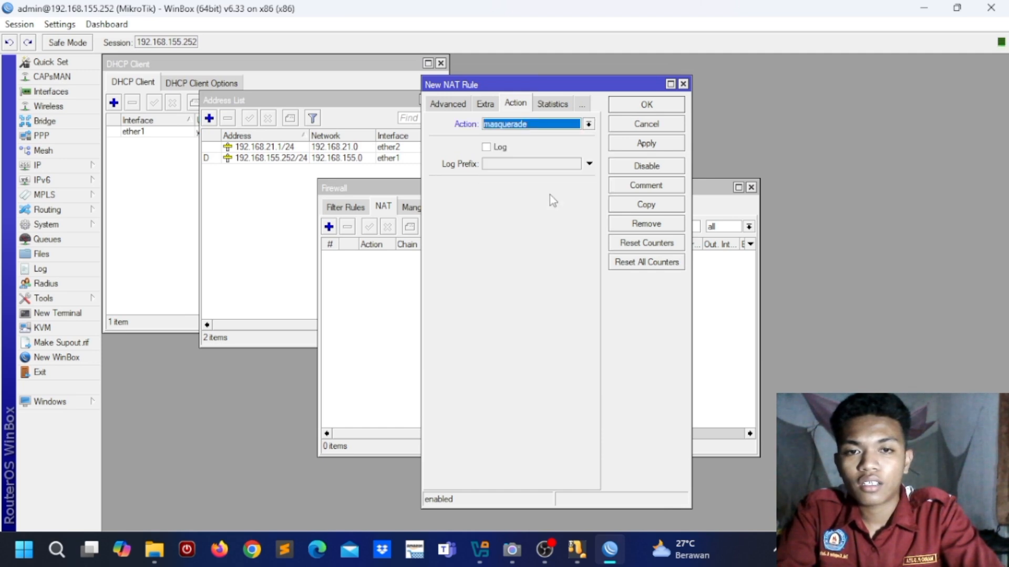
pyautogui.click(670, 146)
pyautogui.click(655, 103)
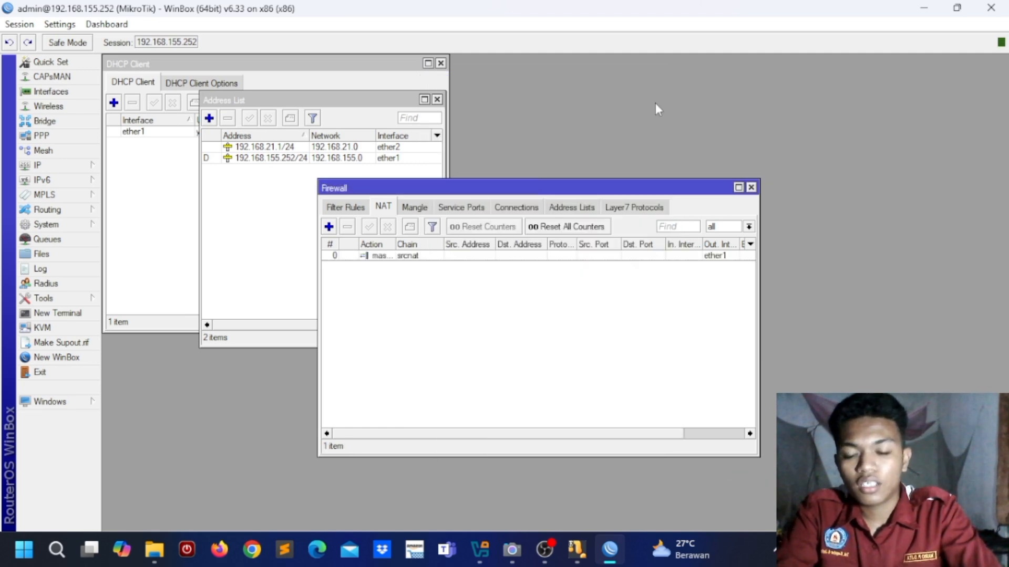
pyautogui.click(77, 168)
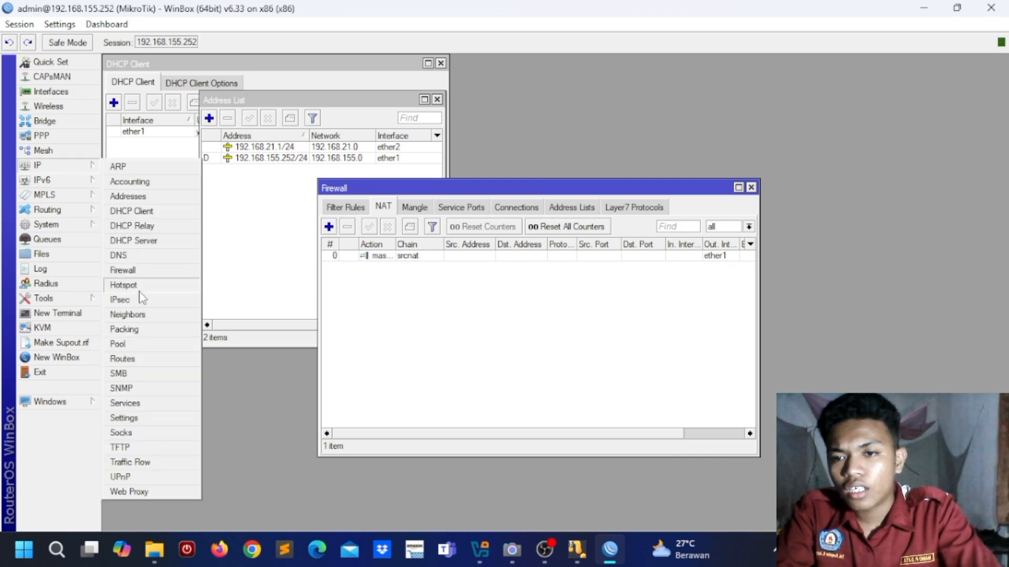
pyautogui.click(138, 357)
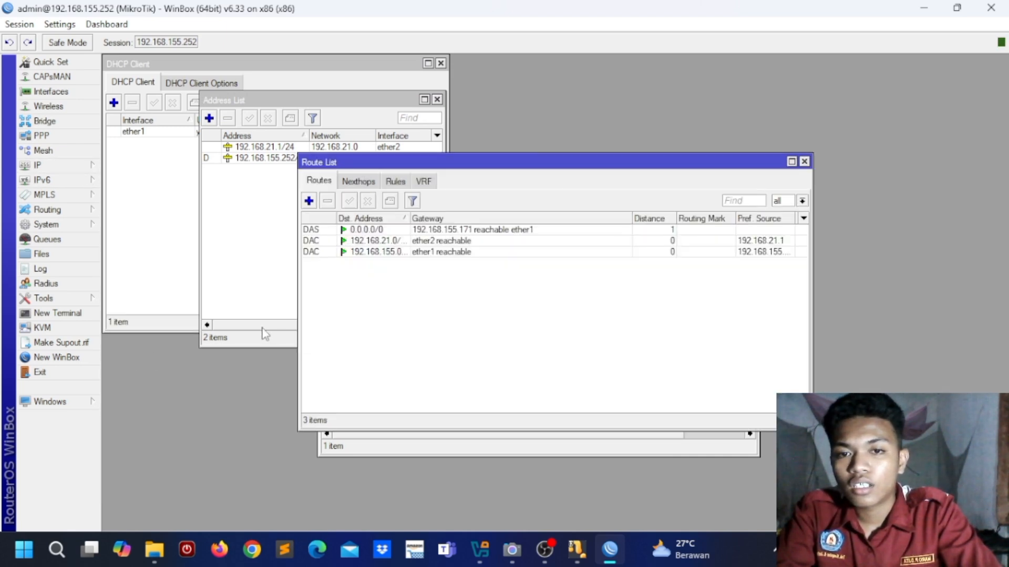
pyautogui.click(429, 232)
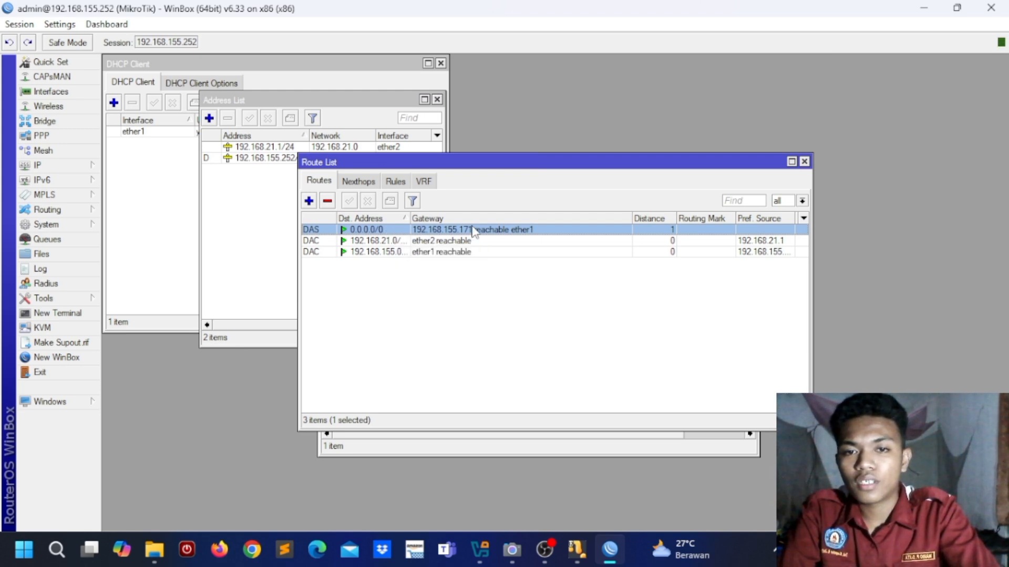
pyautogui.click(804, 162)
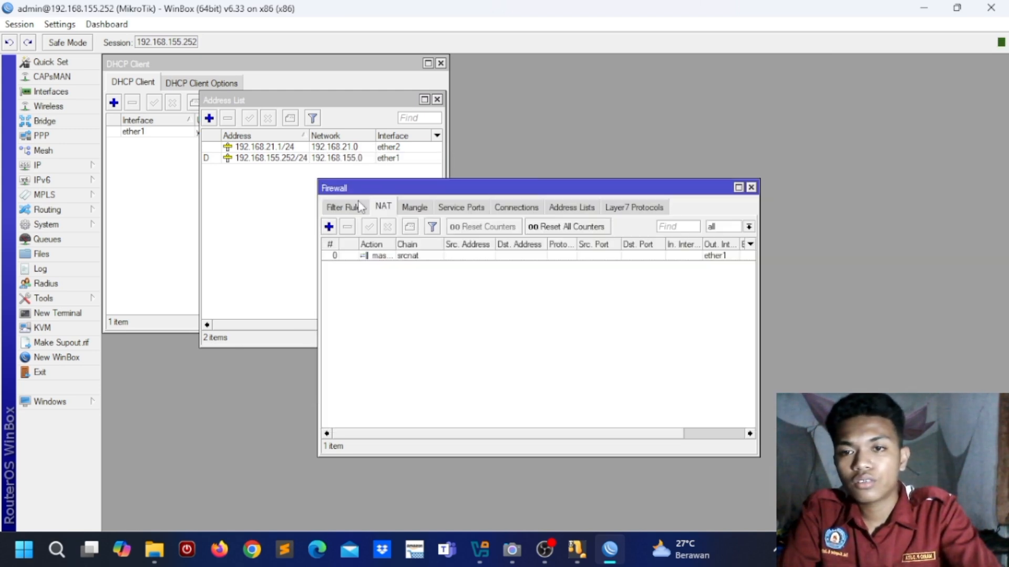
pyautogui.click(89, 170)
# Step: Change the first DNS server to 192.168.155.171 and save the DNS settings
pyautogui.click(157, 255)
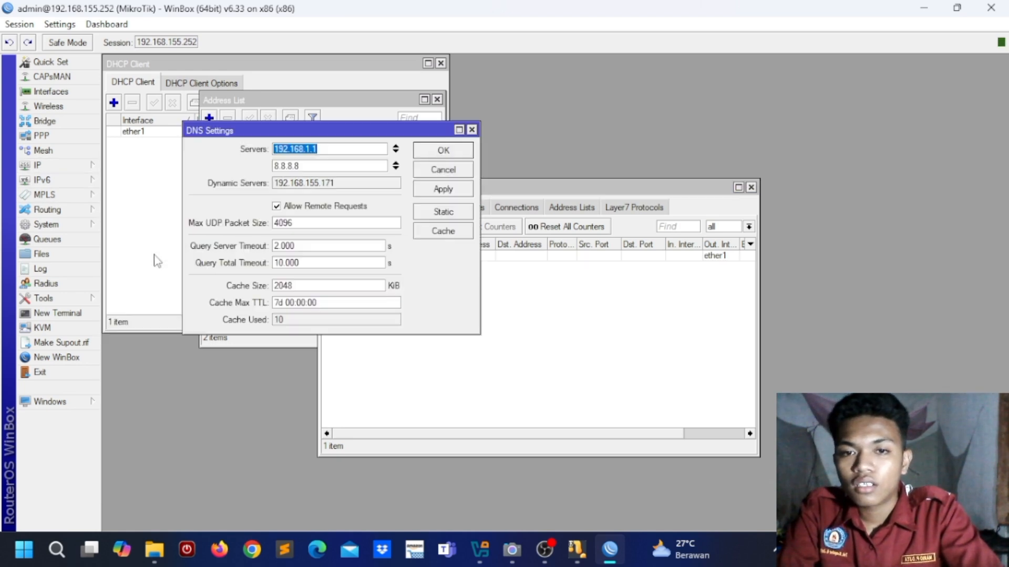
pyautogui.click(342, 150)
pyautogui.press('BackSpace')
pyautogui.press('BackSpace')
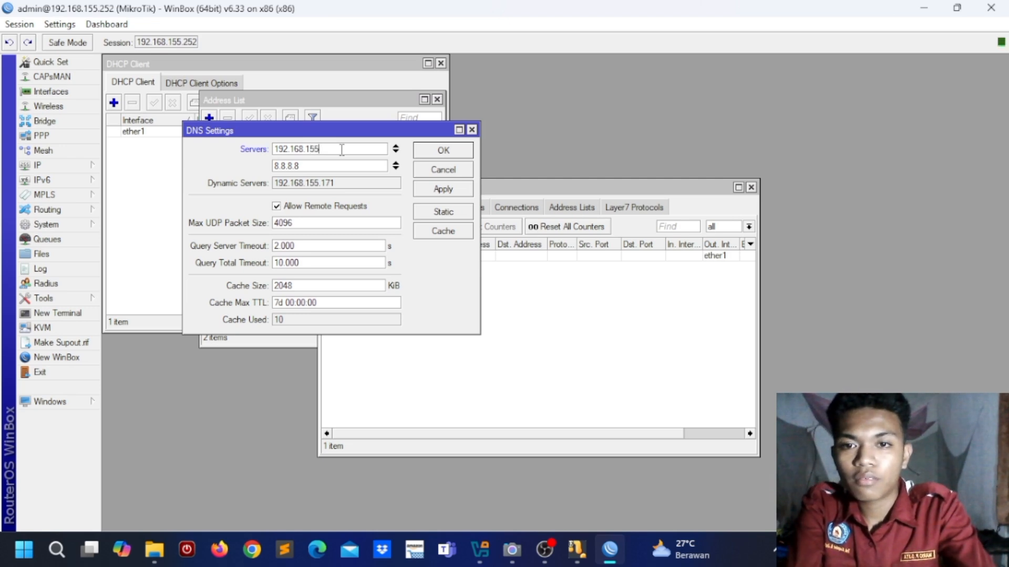
pyautogui.write('55.171')
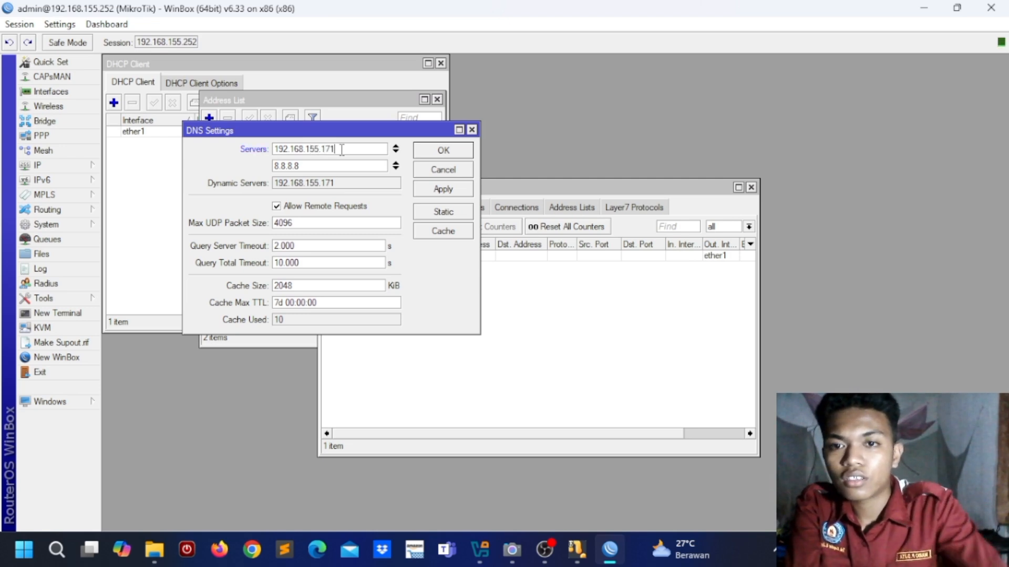
pyautogui.click(454, 195)
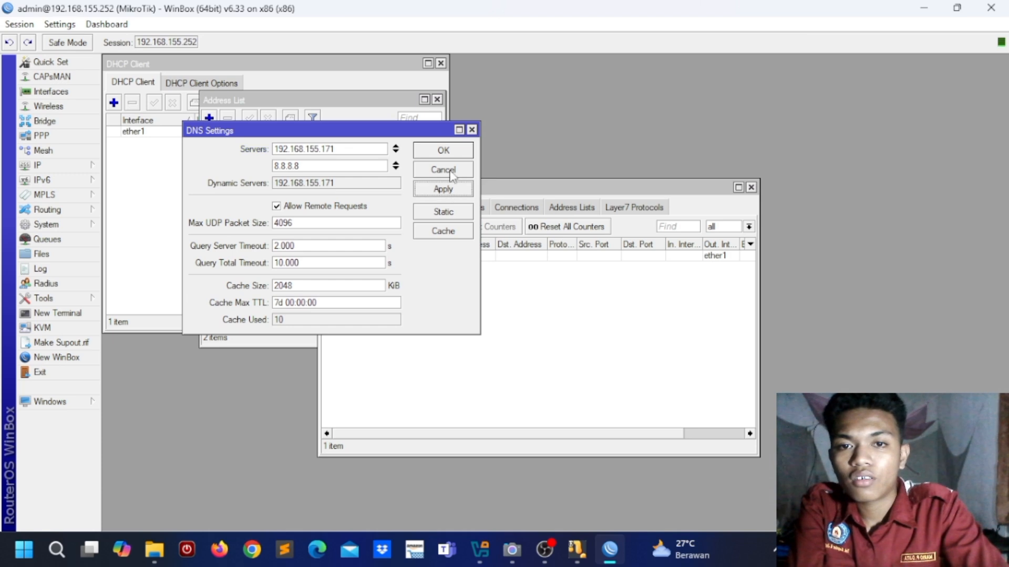
pyautogui.click(449, 153)
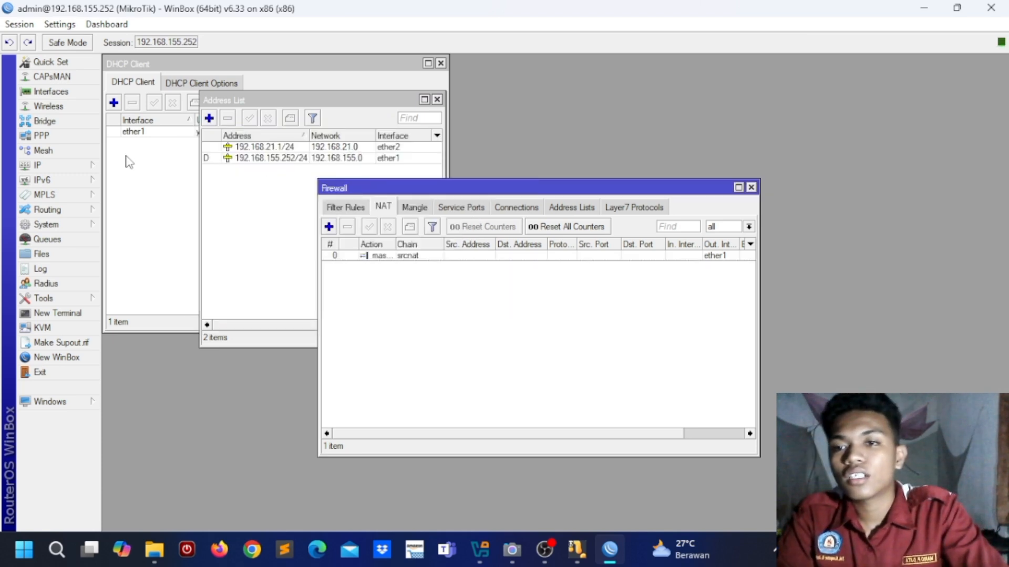
pyautogui.click(81, 166)
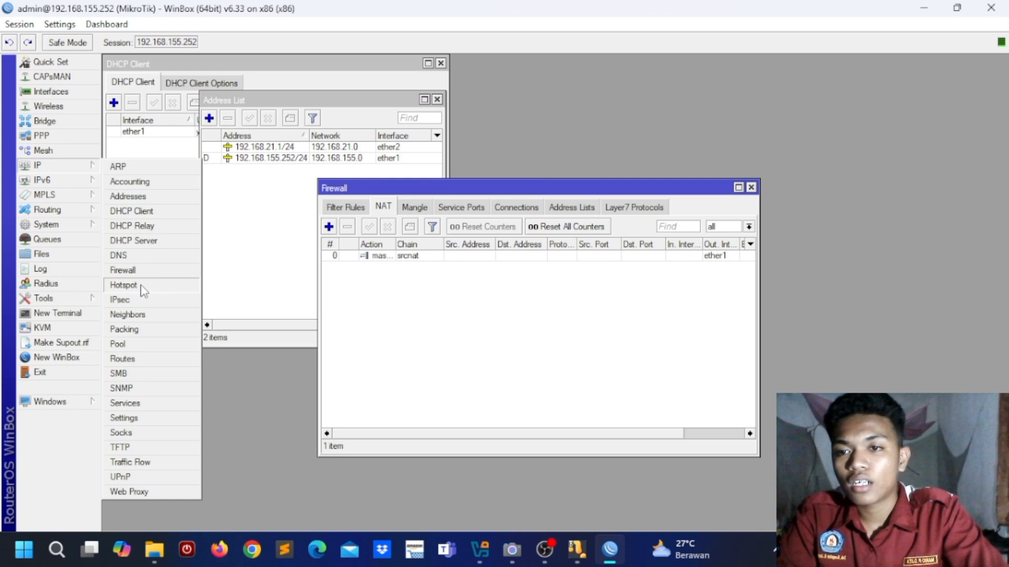
# Step: Start Hotspot Setup on interface ether2 and accept the local network address
pyautogui.click(124, 285)
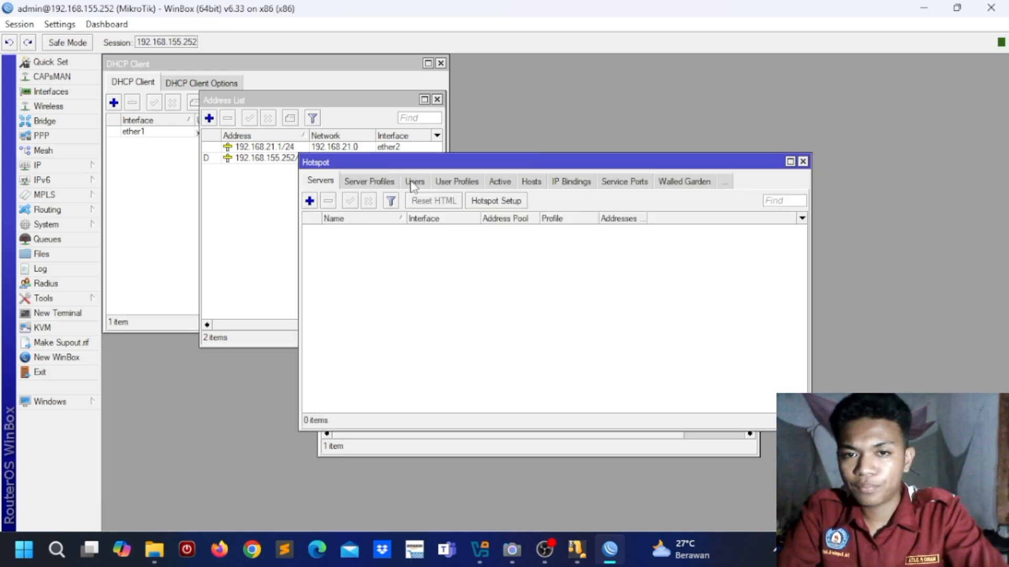
pyautogui.click(494, 201)
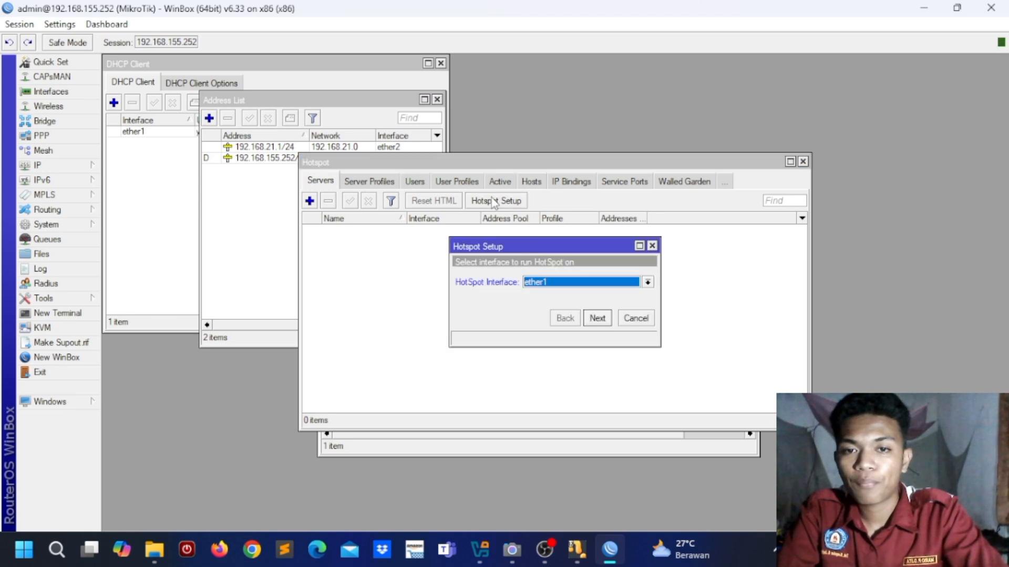
pyautogui.click(649, 282)
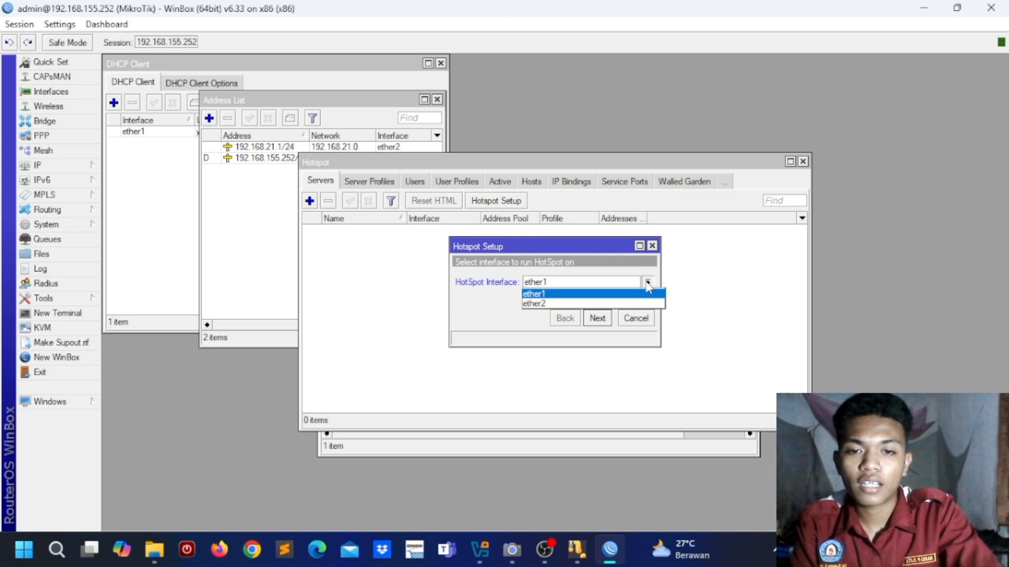
pyautogui.click(629, 303)
pyautogui.click(597, 319)
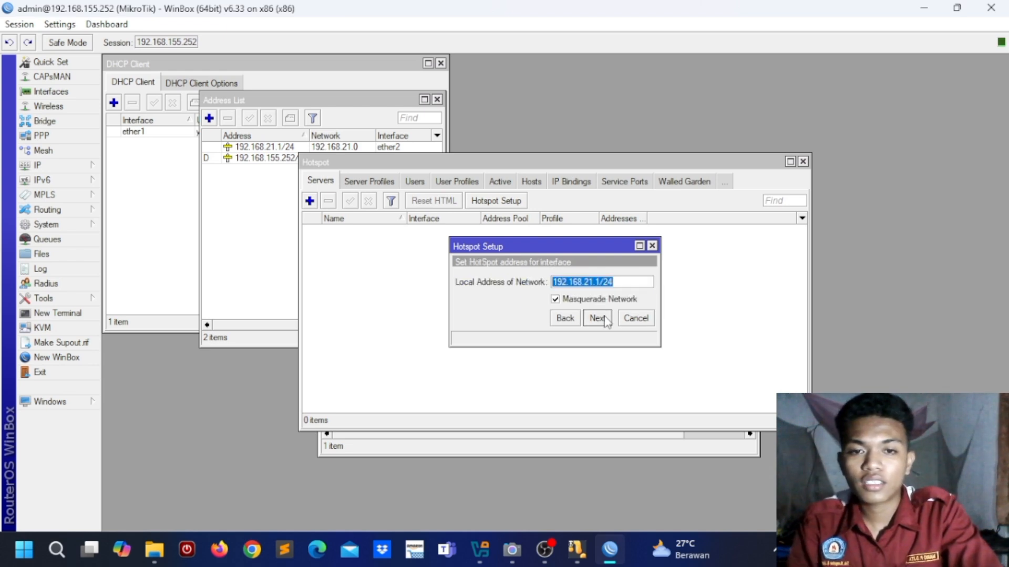
pyautogui.click(604, 318)
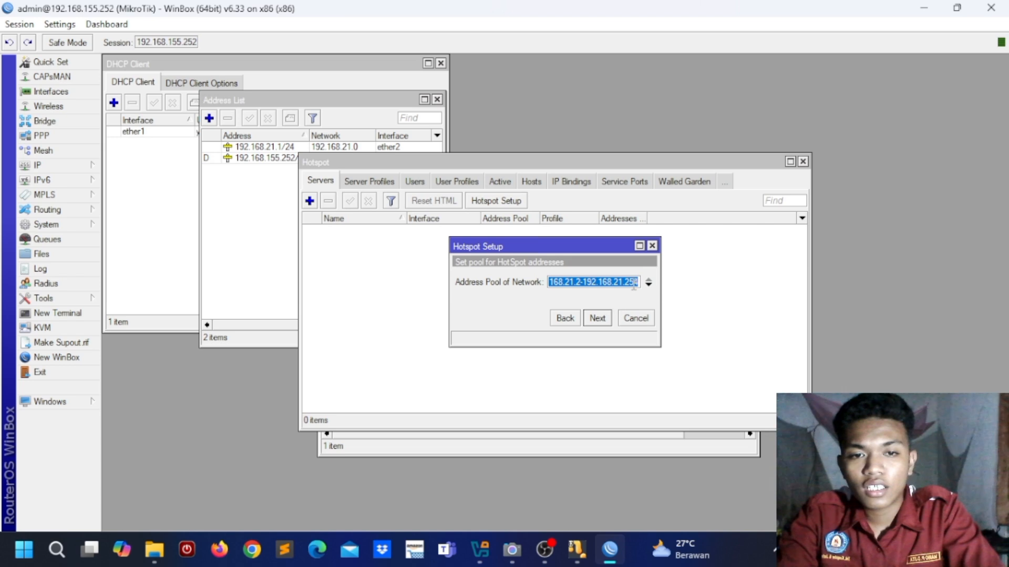
# Step: Trim the hotspot address pool range, then accept the SSL, SMTP and DNS server defaults
pyautogui.click(610, 284)
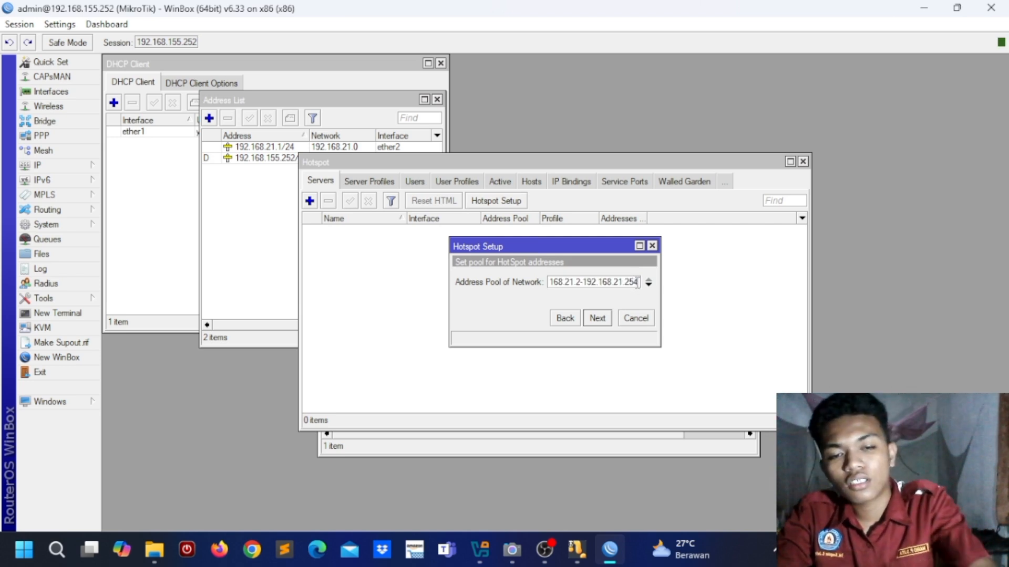
pyautogui.press('BackSpace')
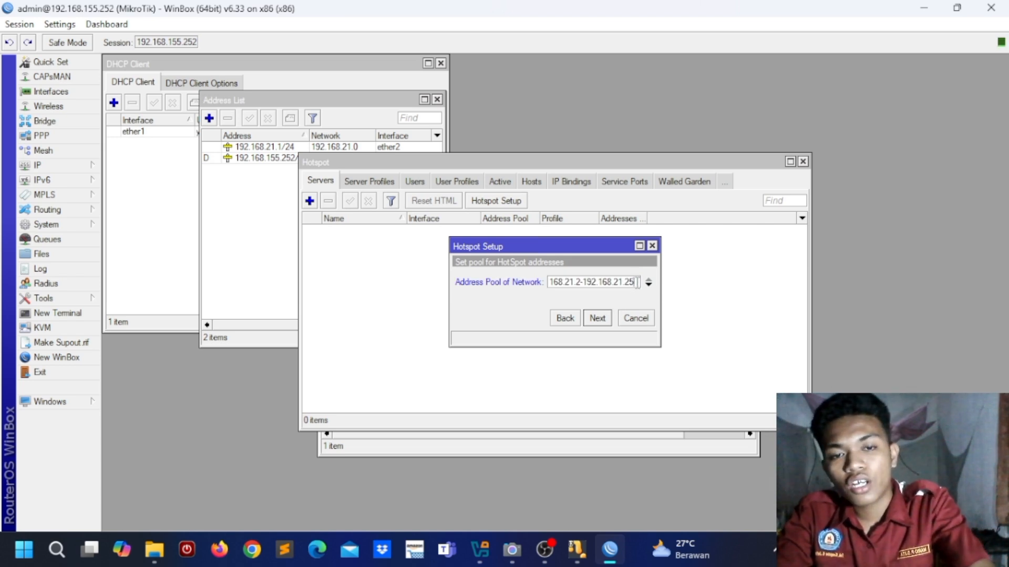
pyautogui.click(599, 316)
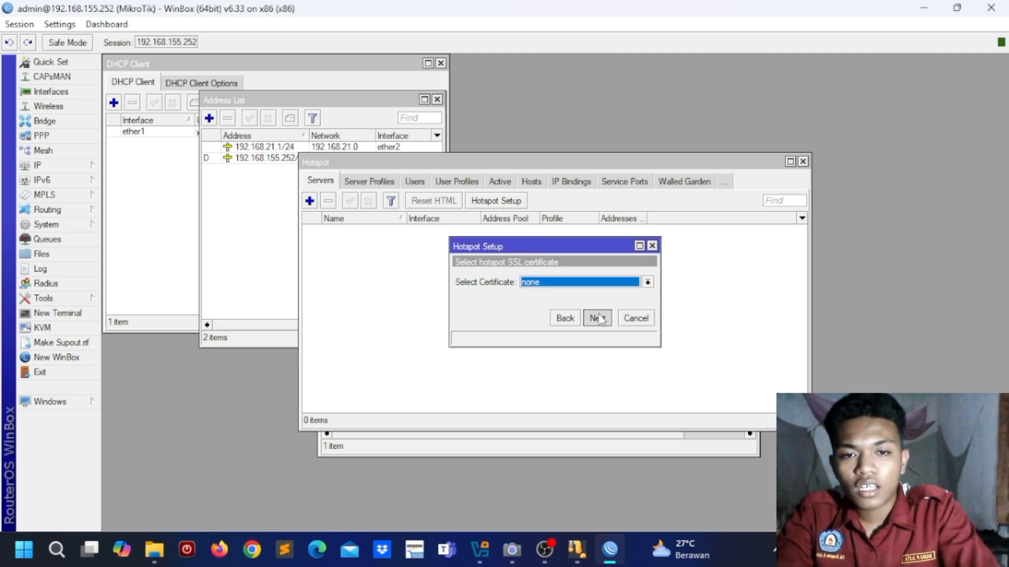
pyautogui.click(598, 317)
pyautogui.click(598, 317)
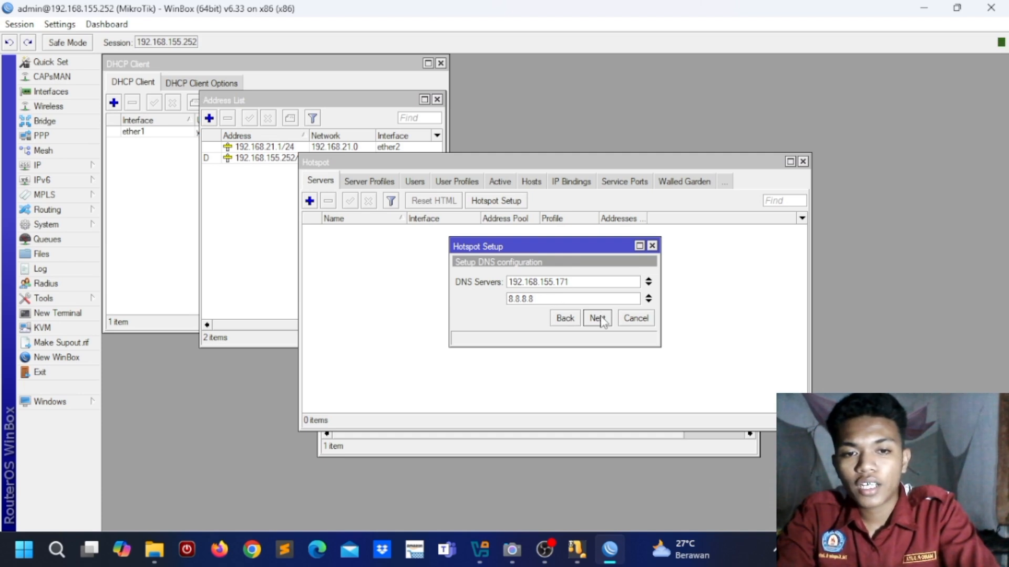
pyautogui.click(602, 321)
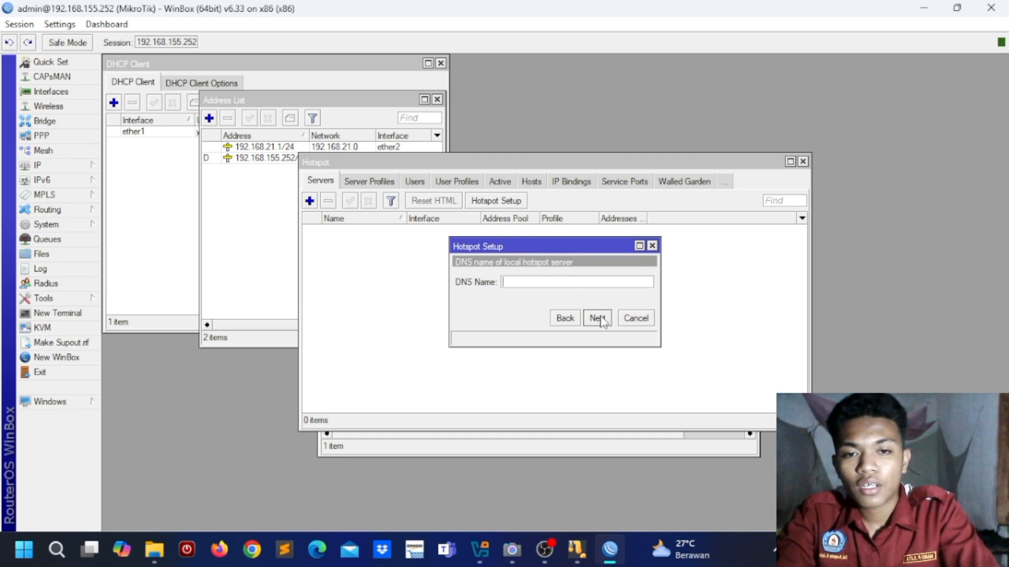
# Step: Enter DNS name mario.net, set the admin local user's password, and finish setup
pyautogui.click(526, 279)
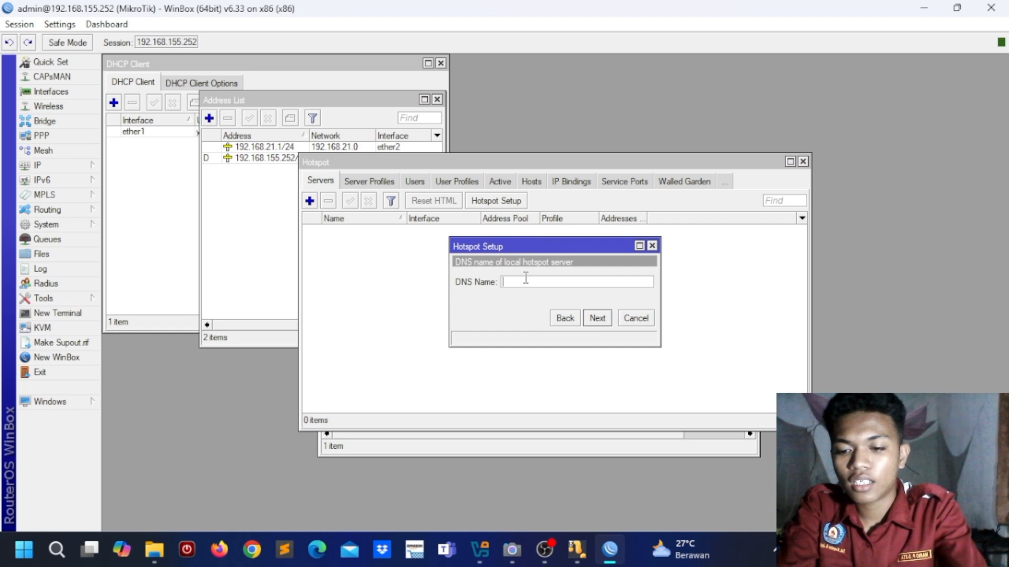
pyautogui.write('mario.net')
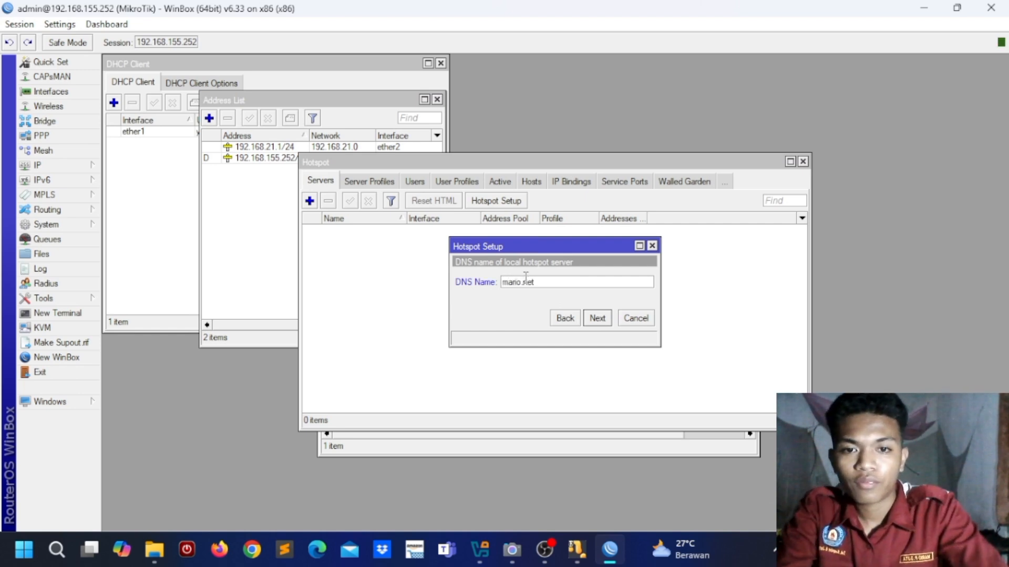
pyautogui.click(605, 321)
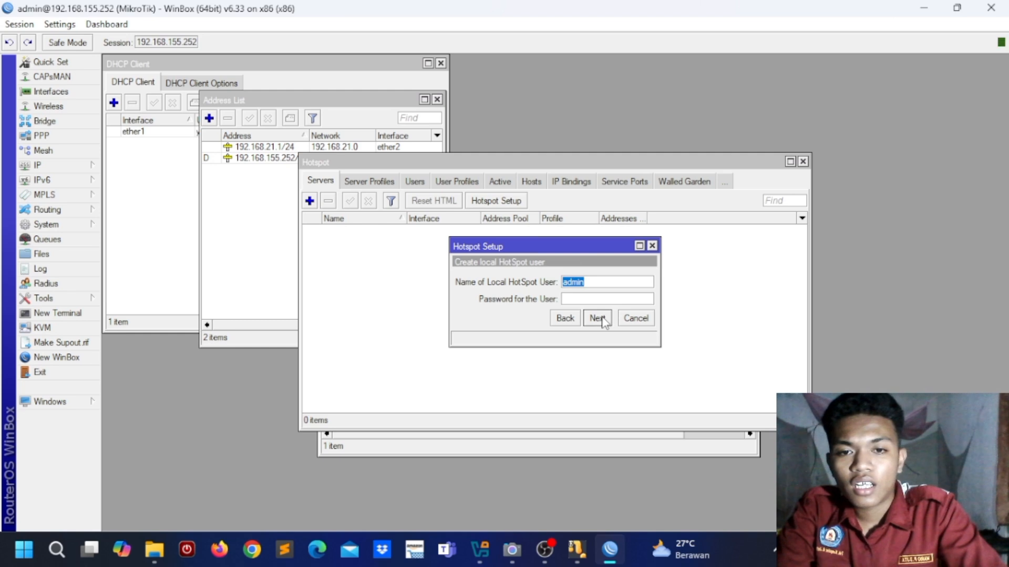
pyautogui.click(612, 284)
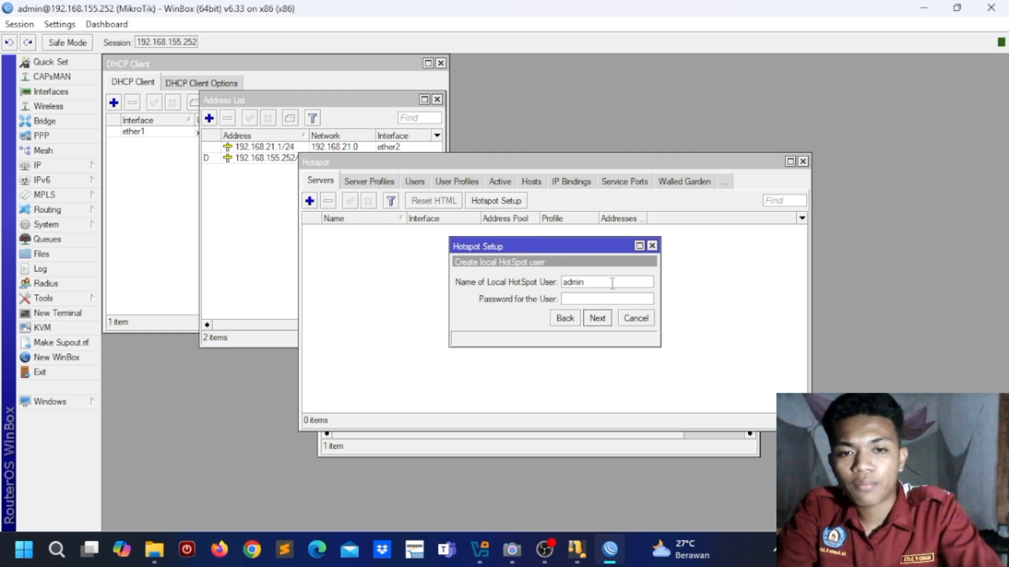
pyautogui.click(589, 298)
pyautogui.write('12345')
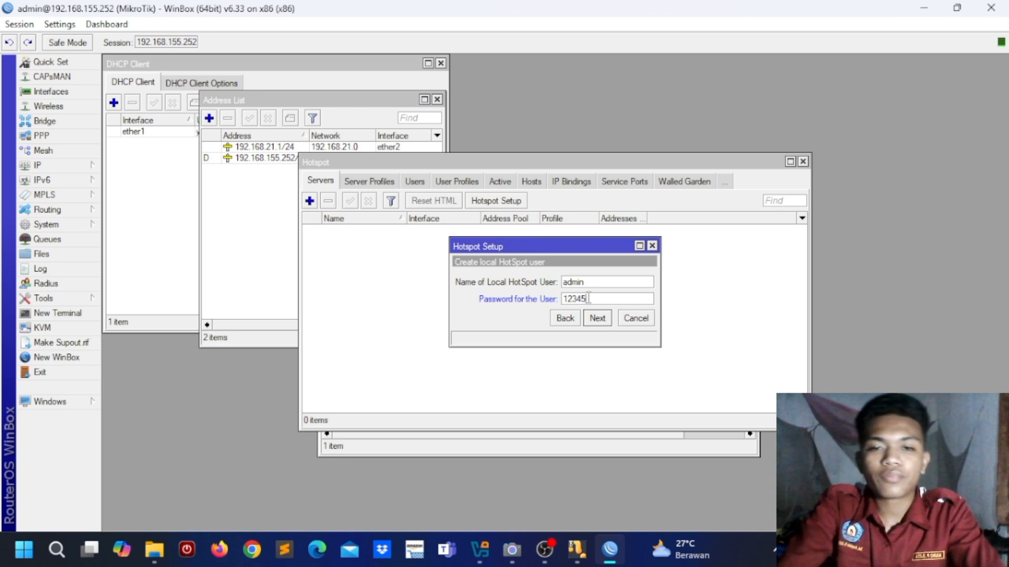
pyautogui.click(604, 319)
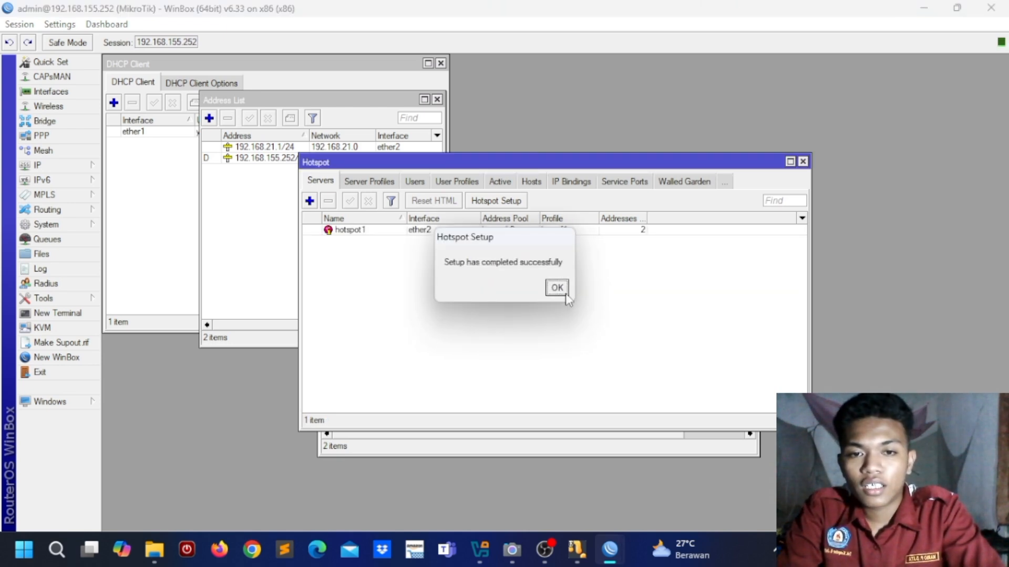
pyautogui.click(556, 288)
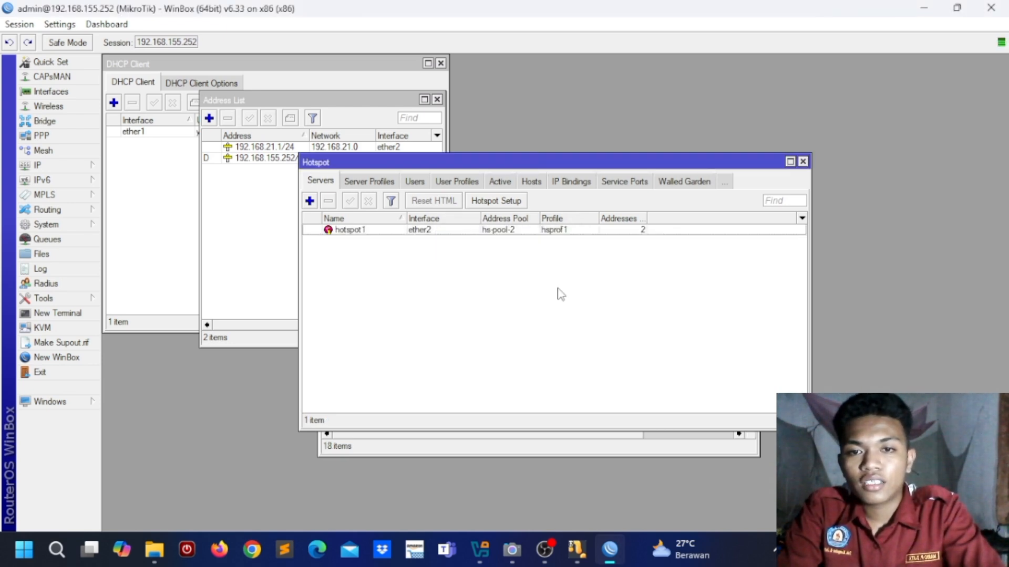
# Step: Create a new hotspot user profile named mario
pyautogui.click(448, 184)
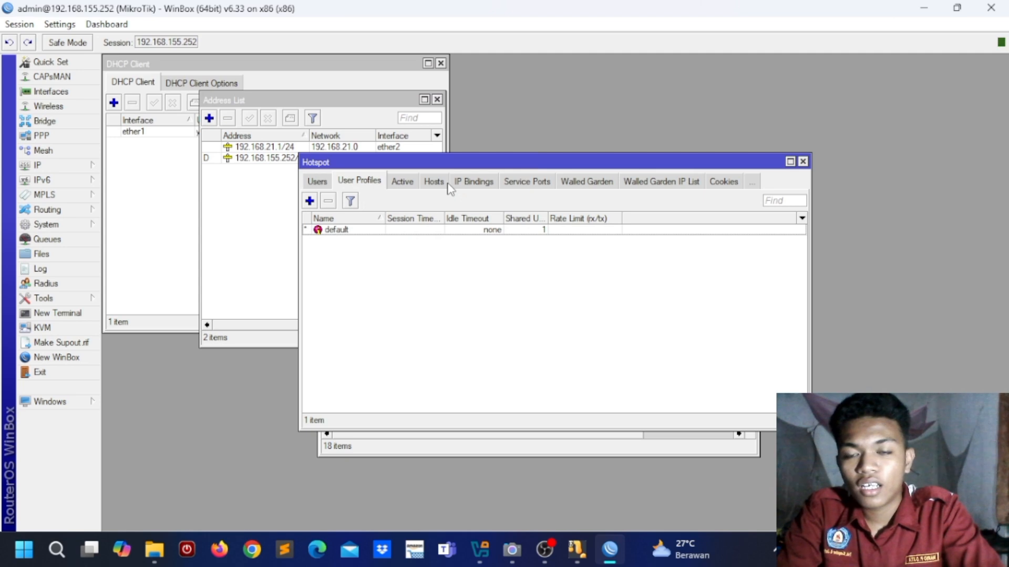
pyautogui.click(309, 201)
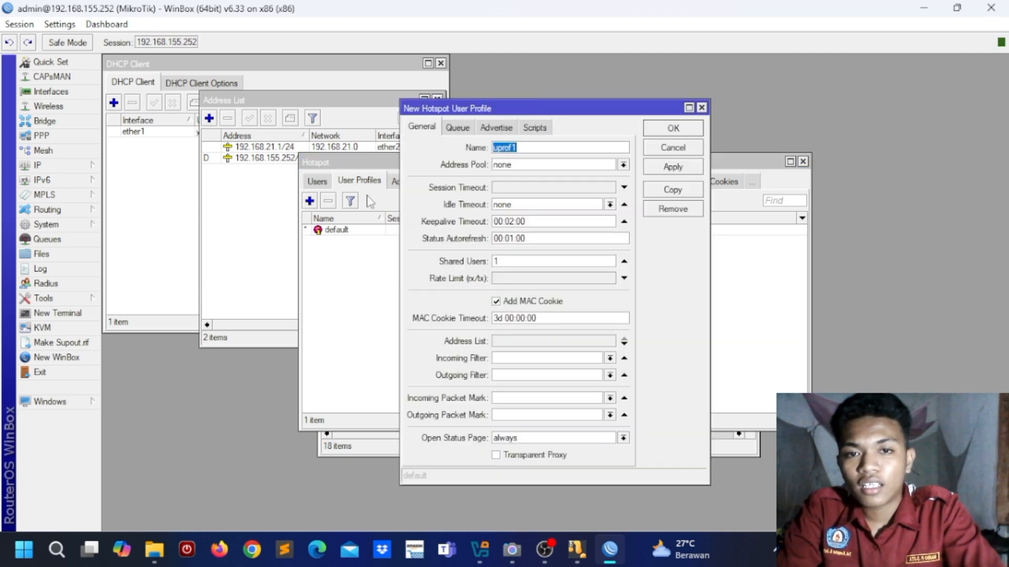
pyautogui.click(522, 147)
pyautogui.press('BackSpace')
pyautogui.press('BackSpace')
pyautogui.press('BackSpace')
pyautogui.press('BackSpace')
pyautogui.press('BackSpace')
pyautogui.press('BackSpace')
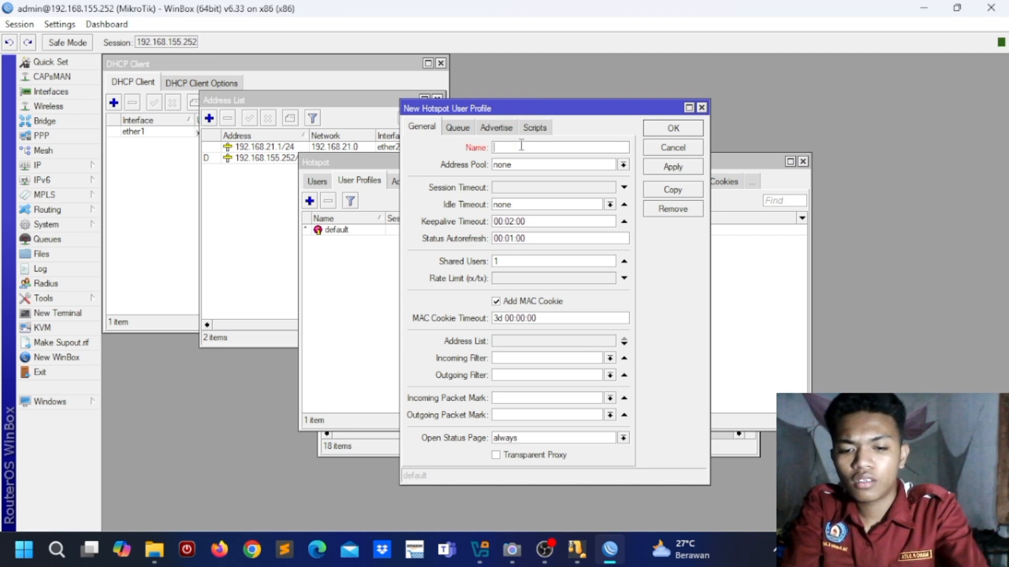
pyautogui.write('mario')
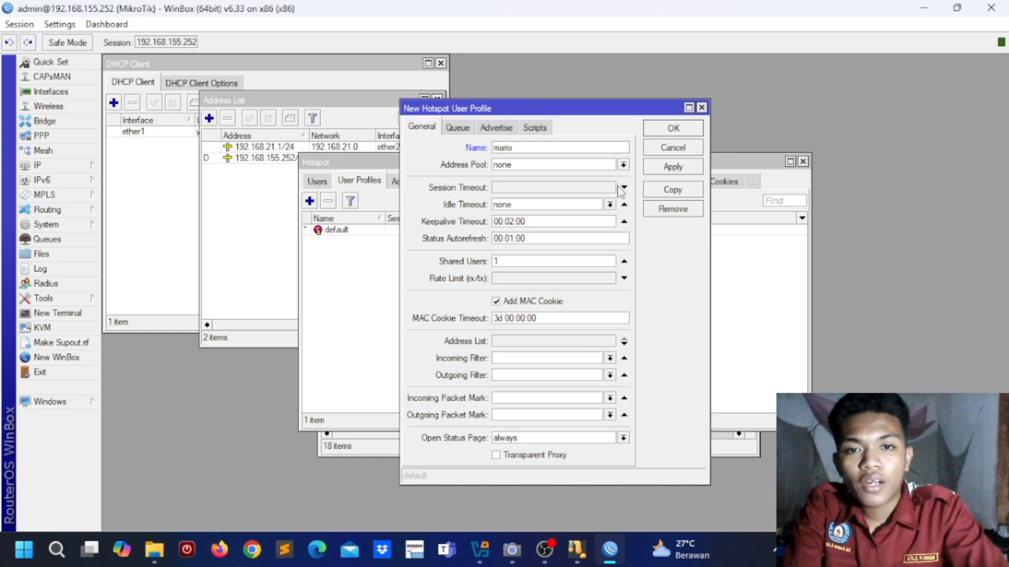
# Step: Give the mario profile address pool hs-pool-2 and 25 shared users, then save it
pyautogui.click(622, 165)
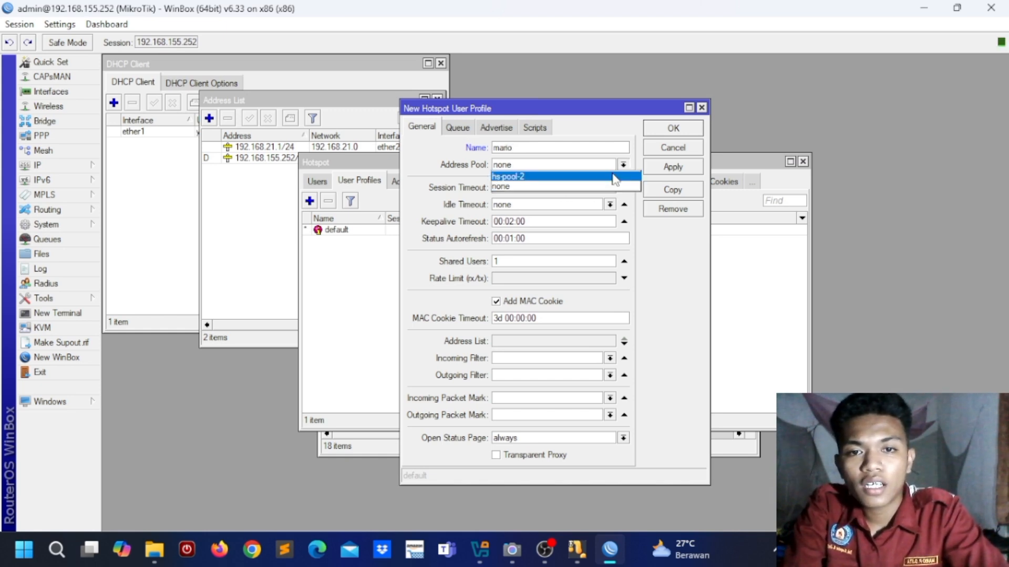
pyautogui.click(615, 177)
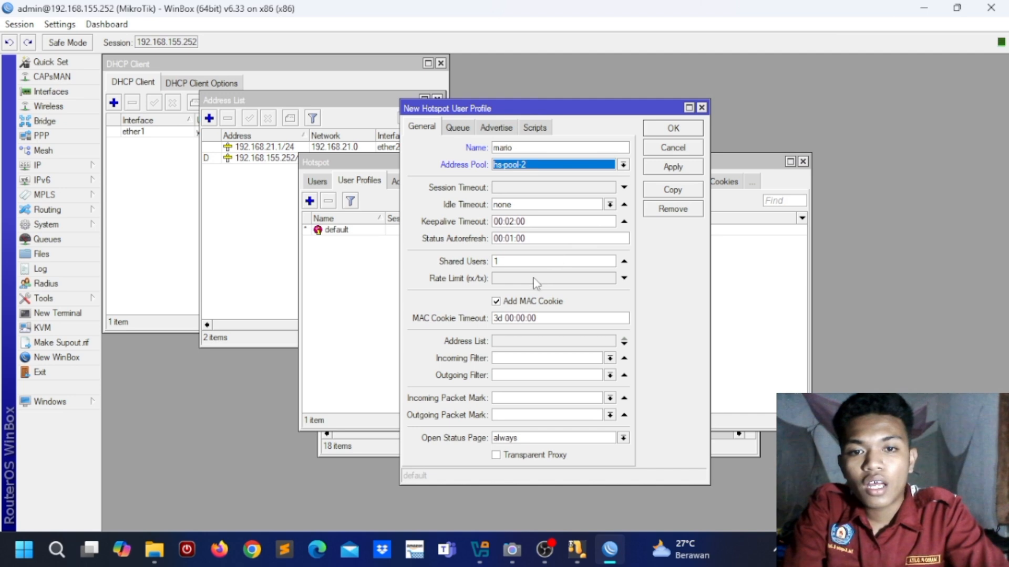
pyautogui.click(522, 261)
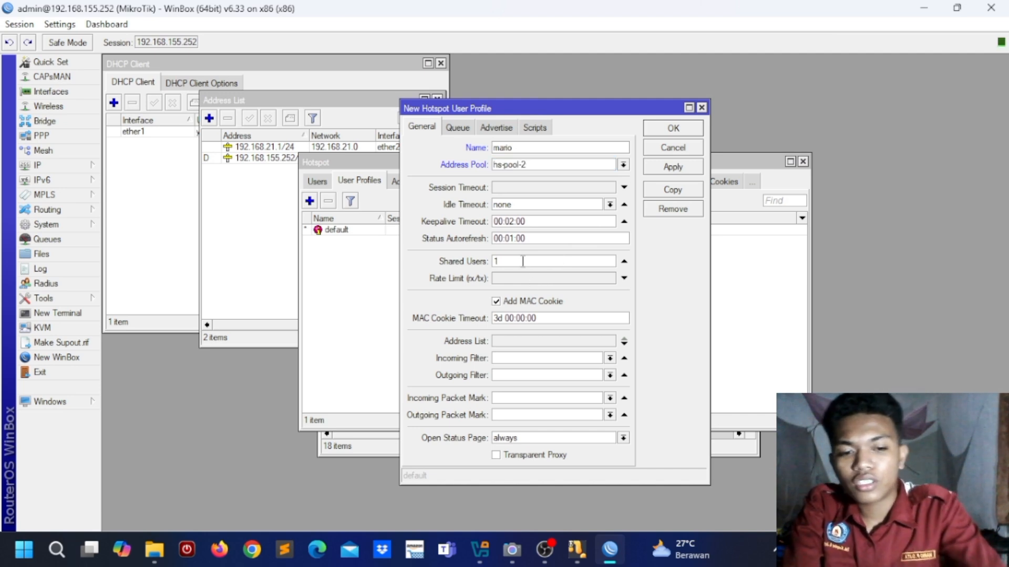
pyautogui.write('25')
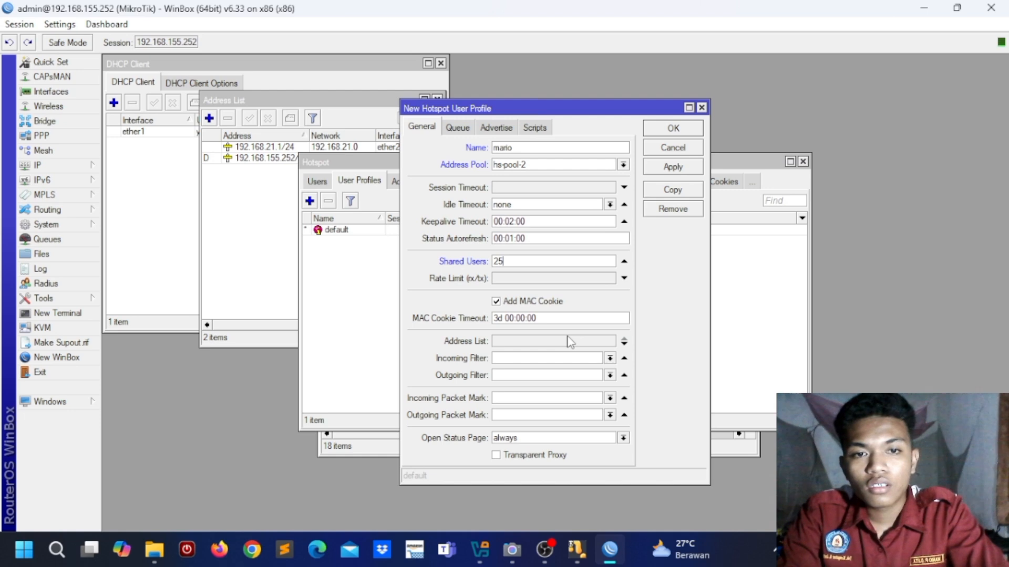
pyautogui.click(495, 128)
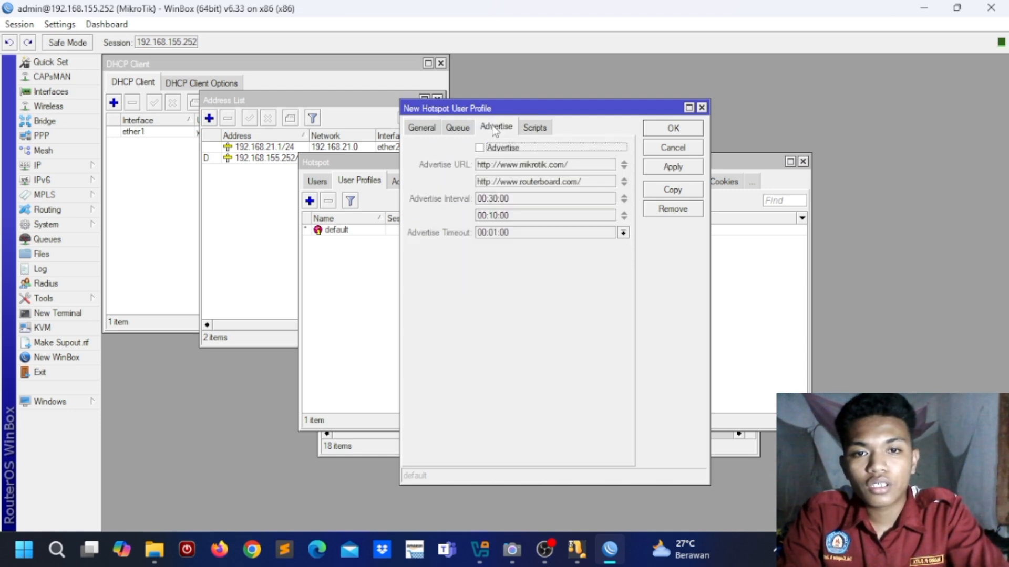
pyautogui.click(420, 128)
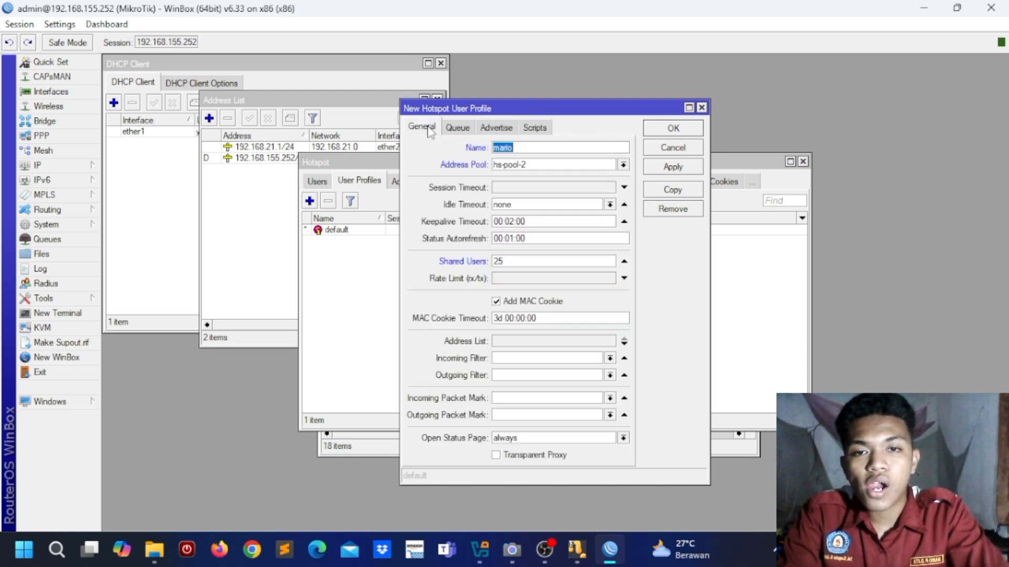
pyautogui.click(673, 167)
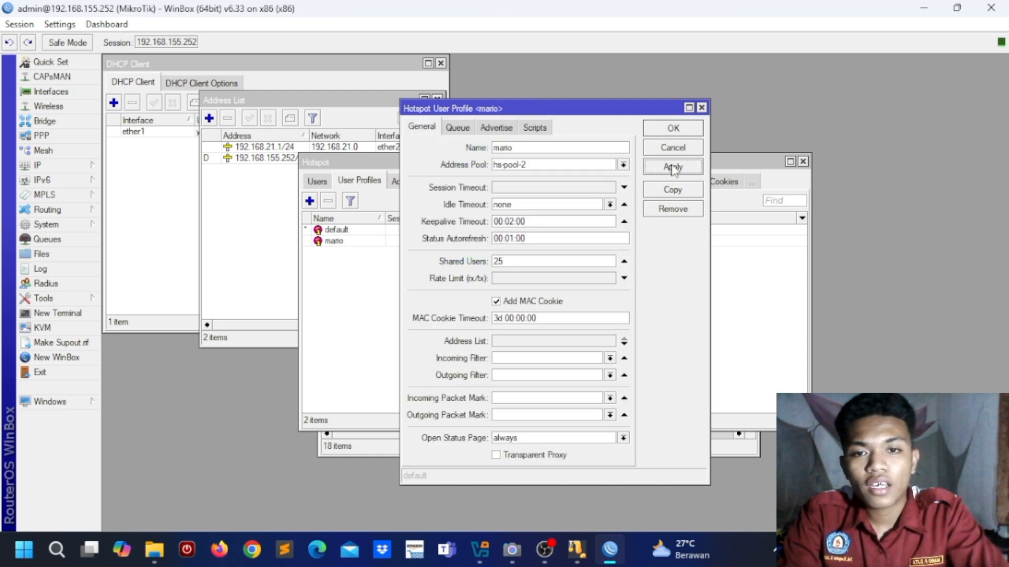
pyautogui.click(673, 130)
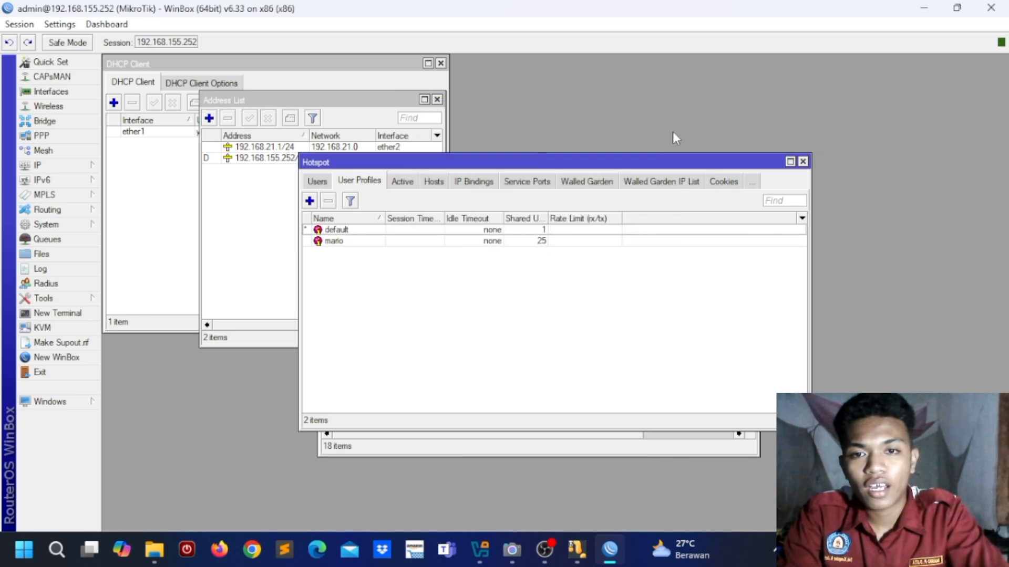
# Step: Add hotspot user mario with a five-character password and the mario profile
pyautogui.click(318, 184)
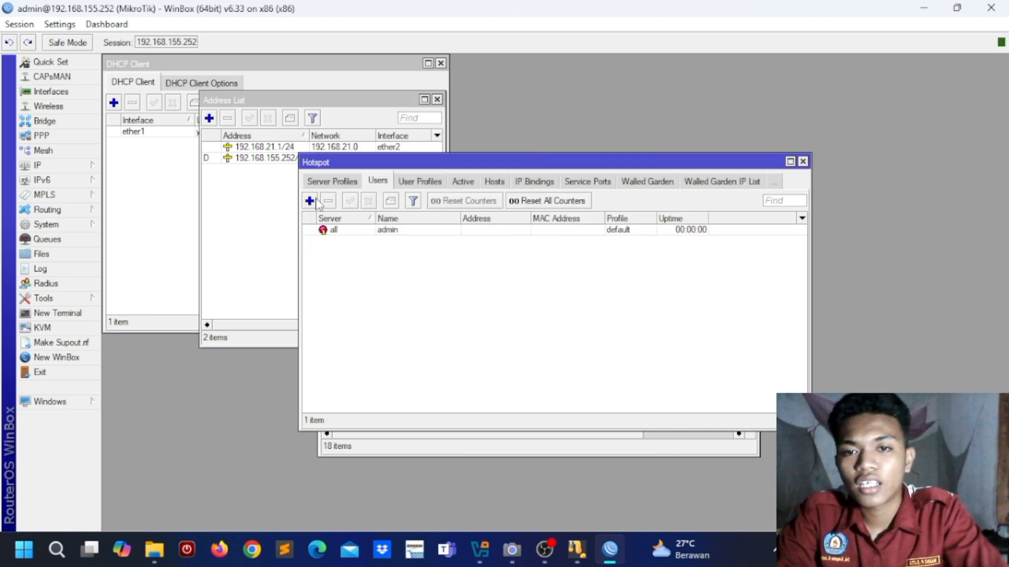
pyautogui.click(309, 201)
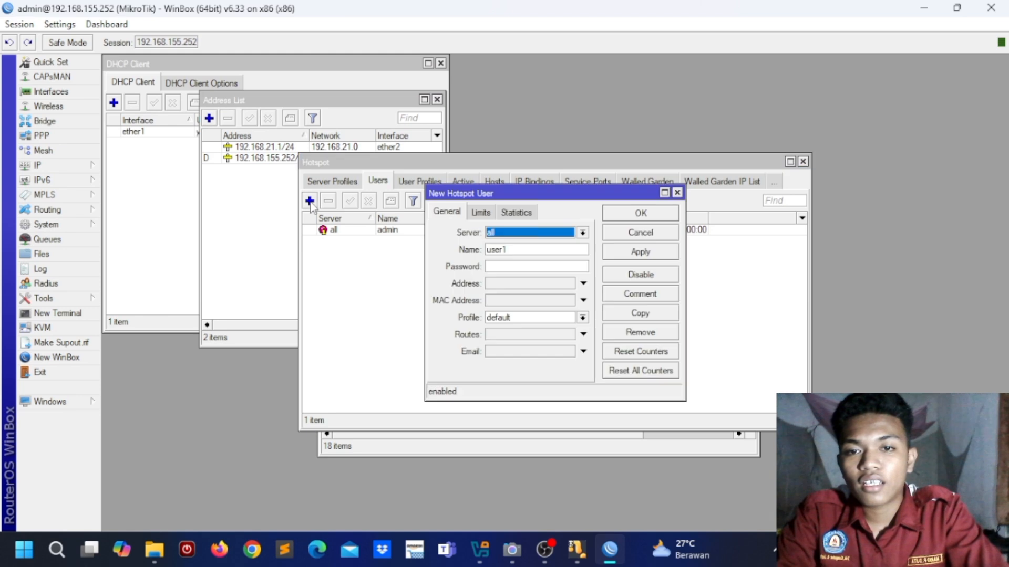
pyautogui.click(523, 249)
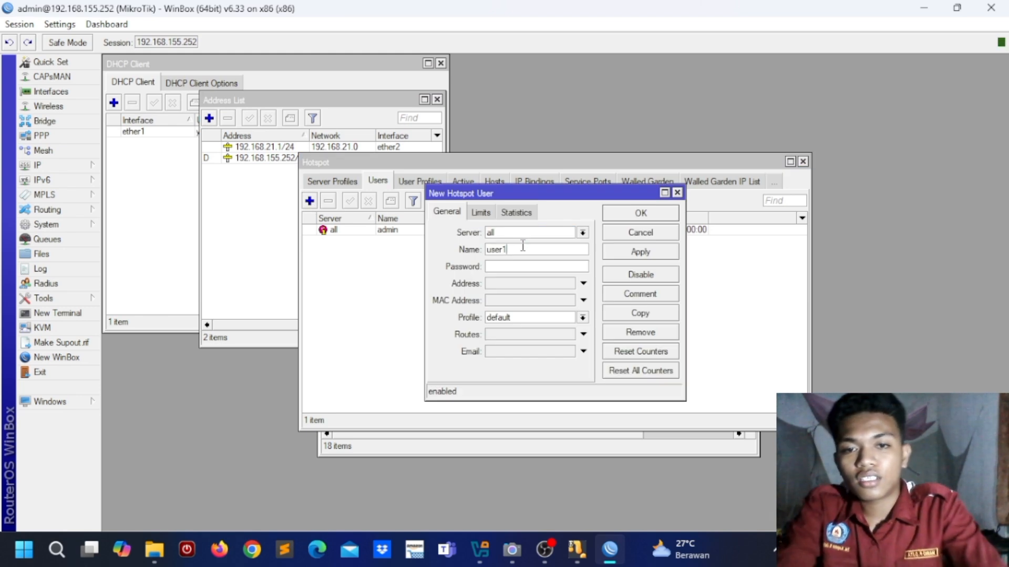
pyautogui.press('BackSpace')
pyautogui.press('BackSpace')
pyautogui.press('BackSpace')
pyautogui.press('BackSpace')
pyautogui.press('BackSpace')
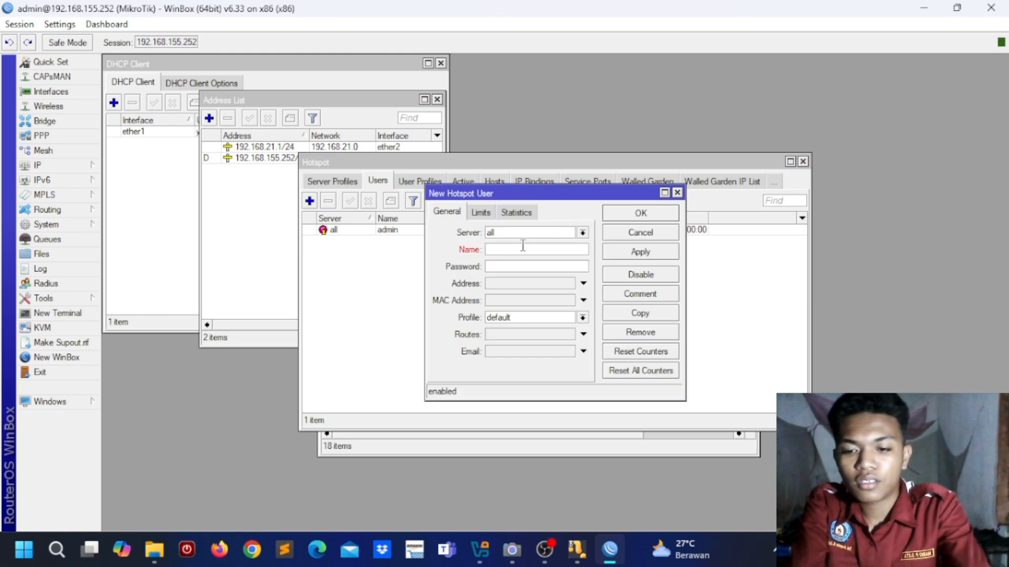
pyautogui.write('mario')
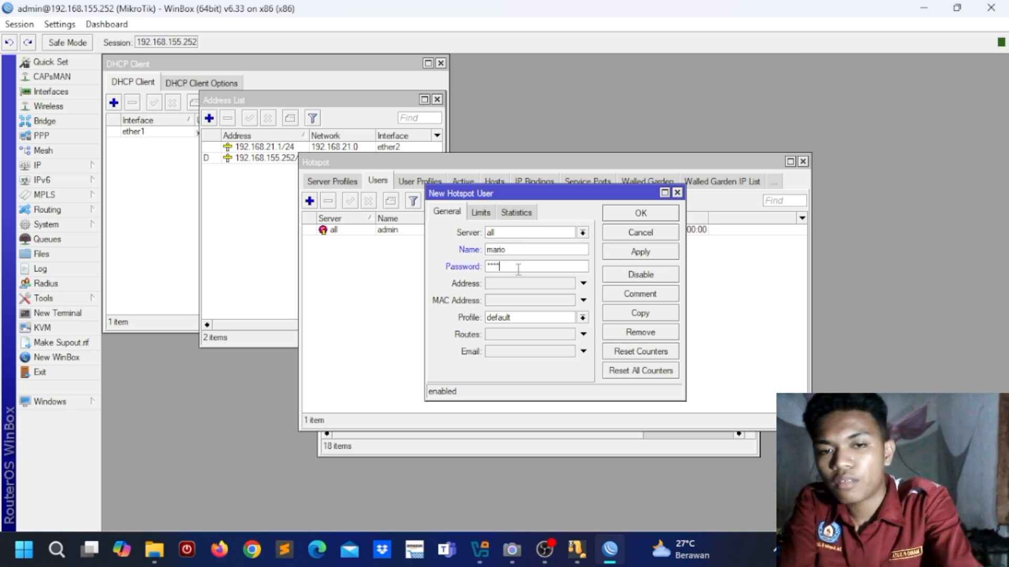
pyautogui.press('BackSpace')
pyautogui.press('BackSpace')
pyautogui.press('BackSpace')
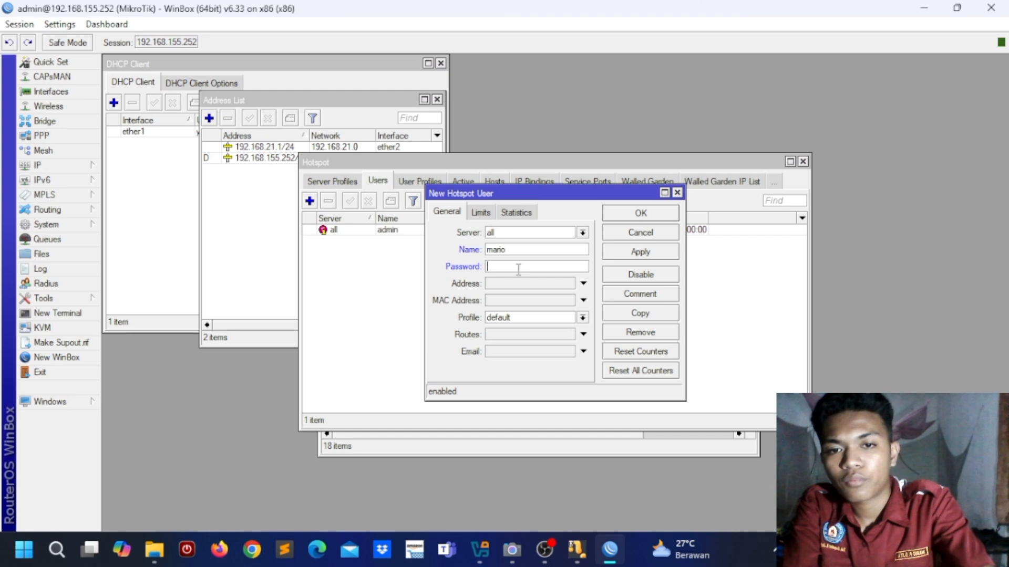
pyautogui.write('*****')
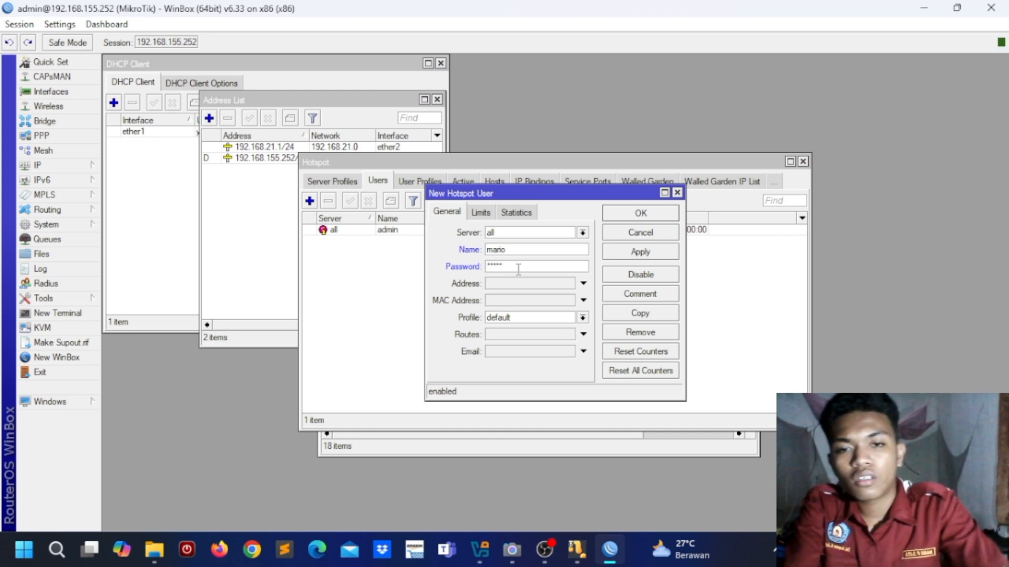
pyautogui.click(582, 317)
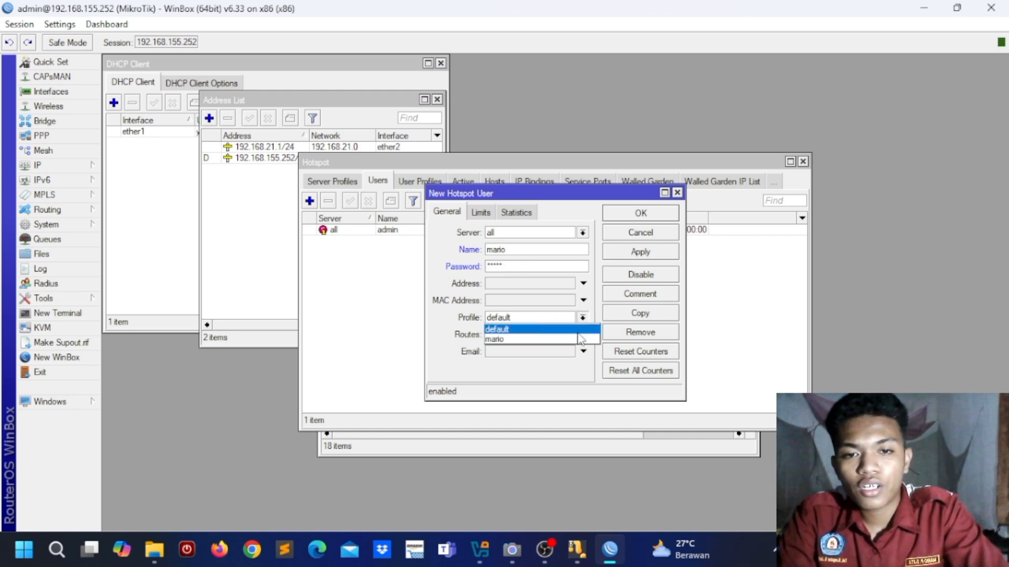
pyautogui.click(578, 339)
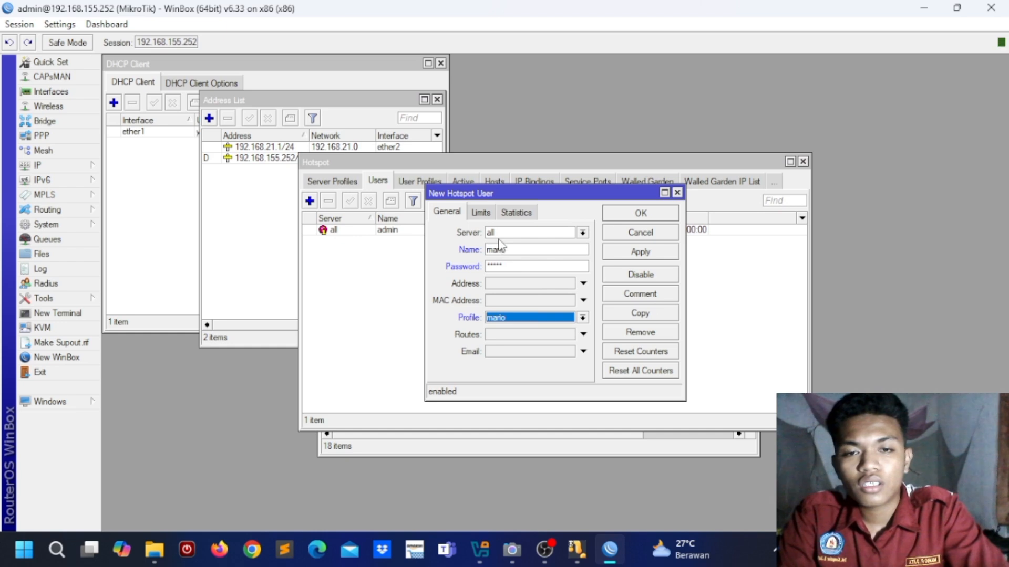
pyautogui.click(642, 253)
pyautogui.click(639, 216)
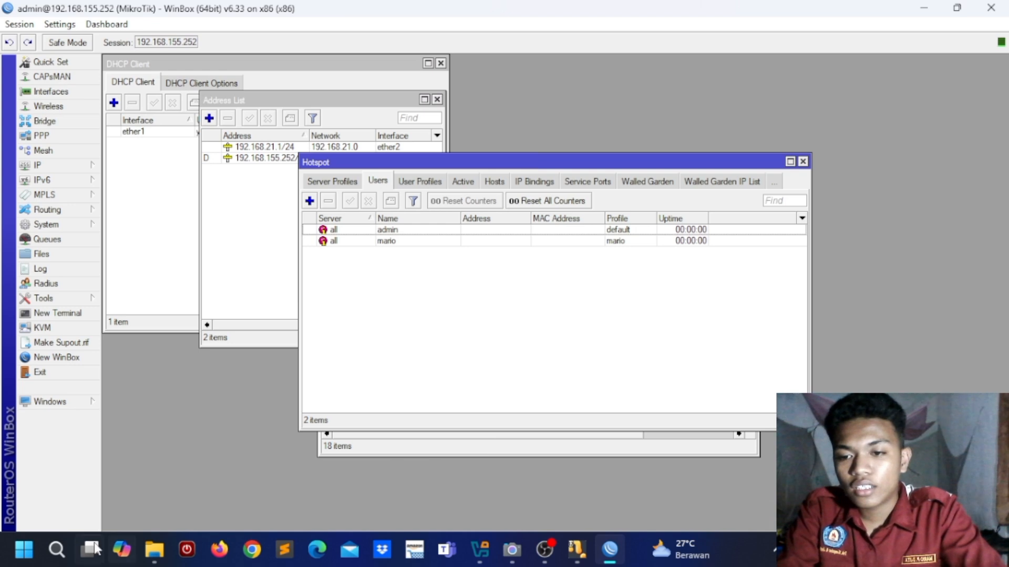
pyautogui.click(57, 549)
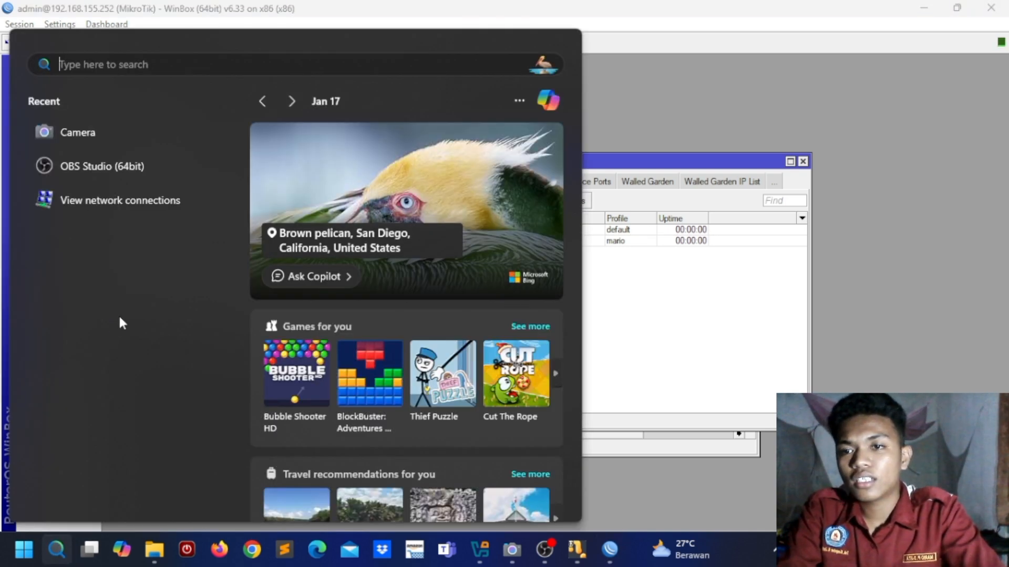
pyautogui.click(105, 200)
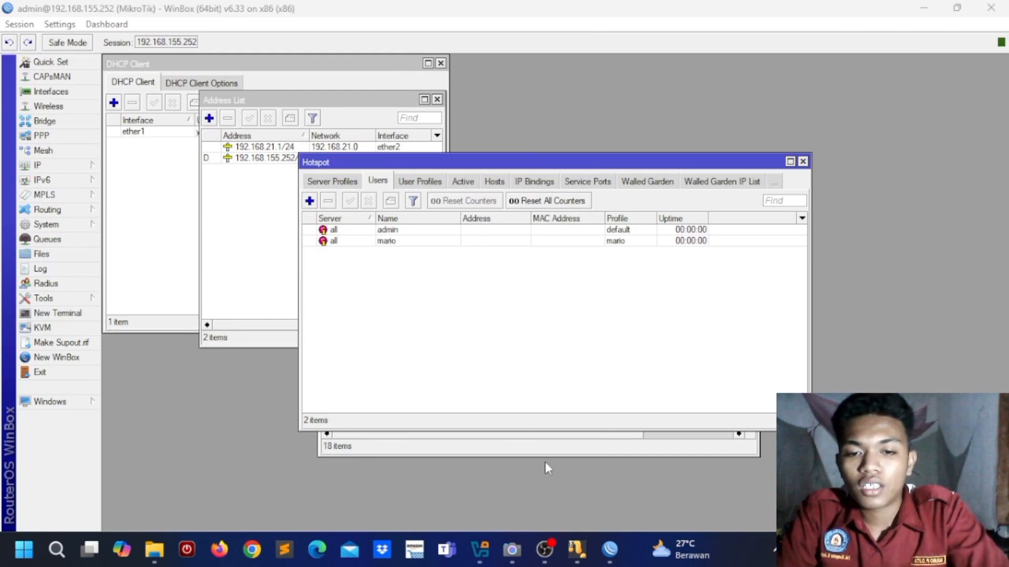
pyautogui.moveTo(574, 548)
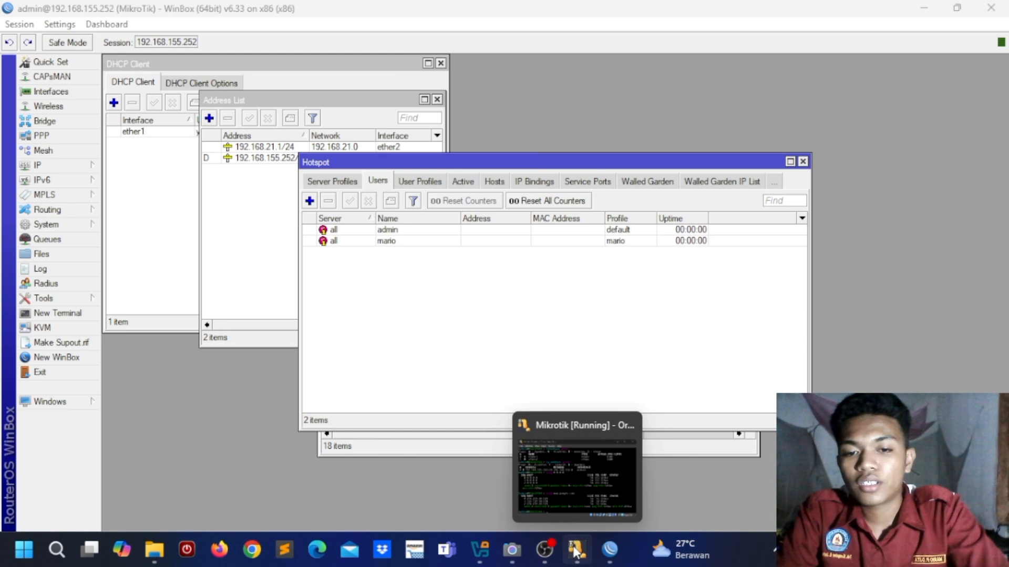
pyautogui.moveTo(488, 562)
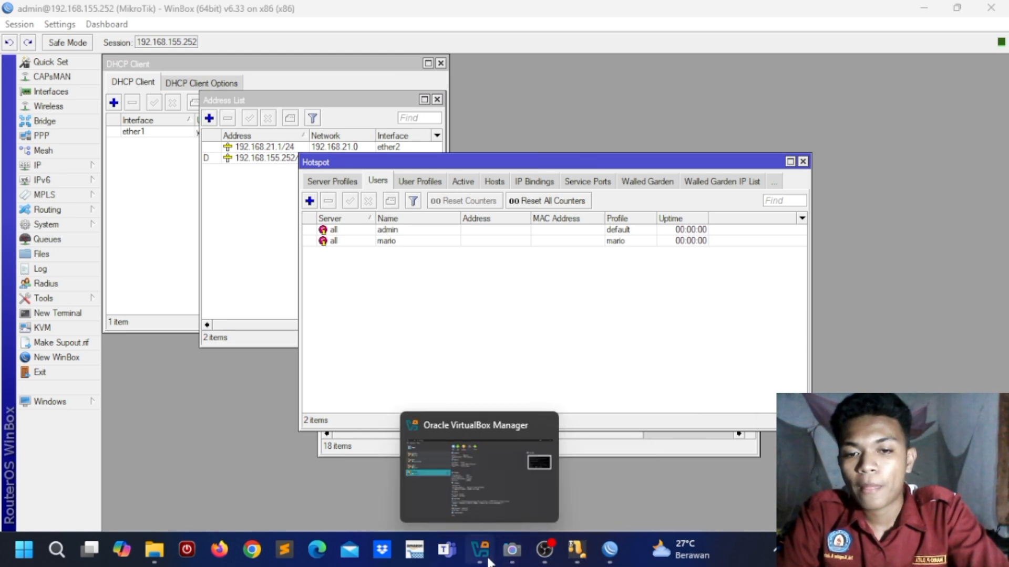
pyautogui.click(481, 503)
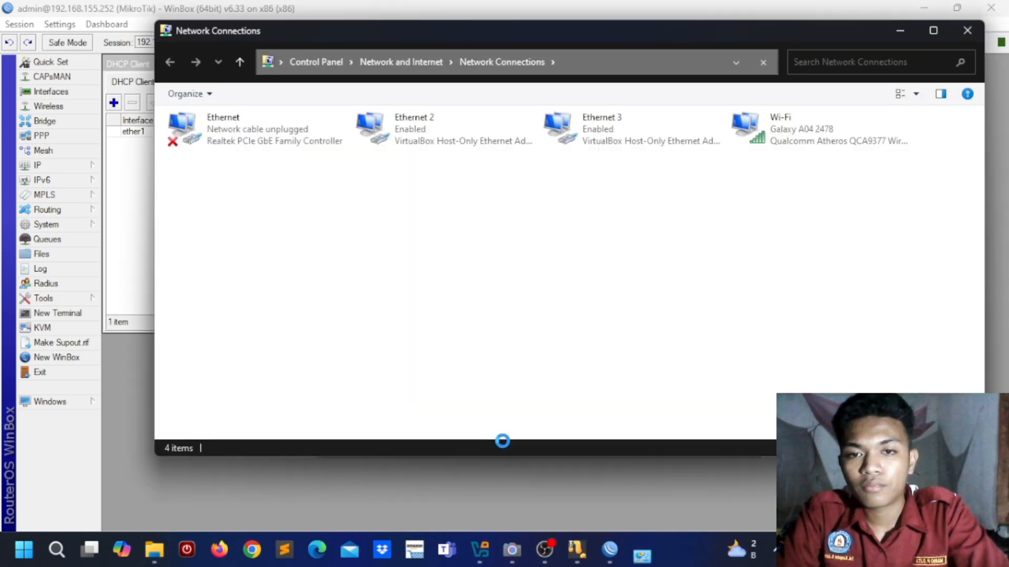
pyautogui.moveTo(480, 549)
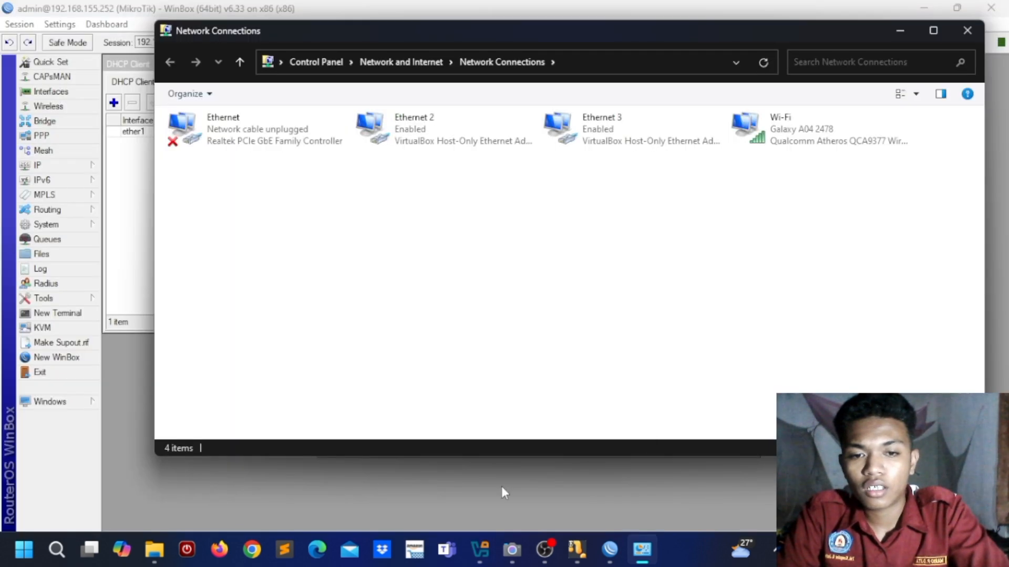
pyautogui.click(480, 549)
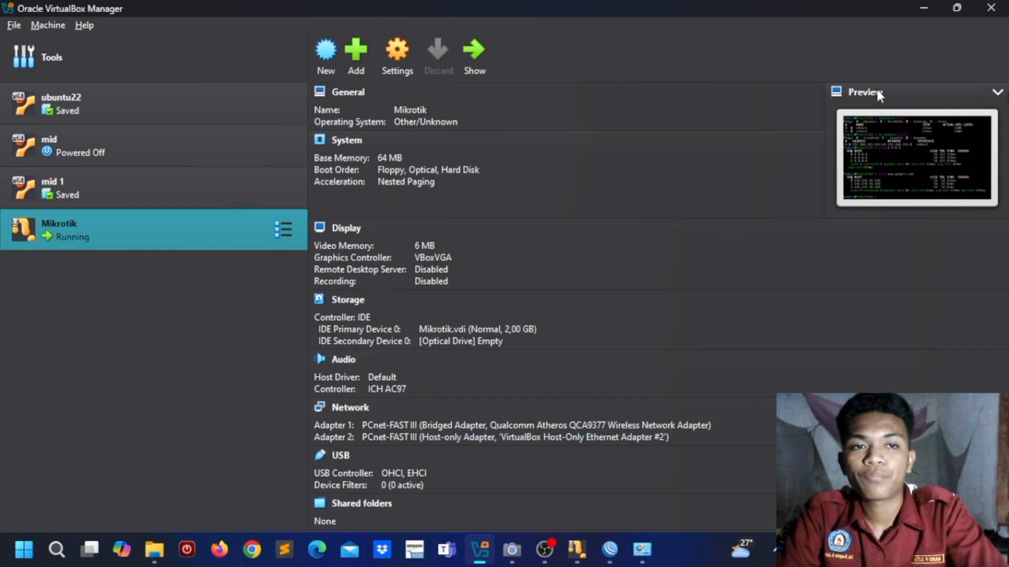
pyautogui.click(926, 5)
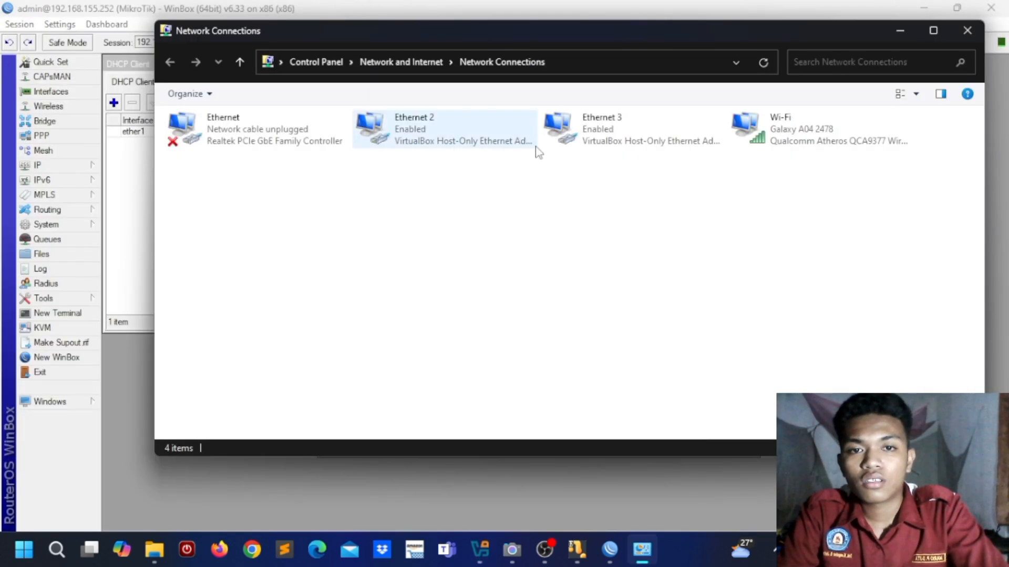
pyautogui.click(578, 128)
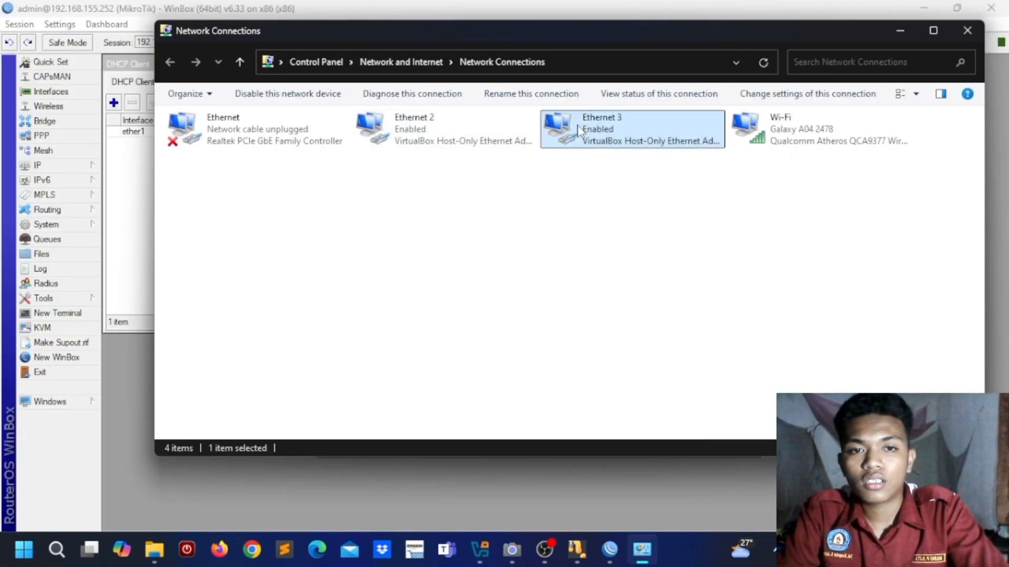
pyautogui.doubleClick(616, 150)
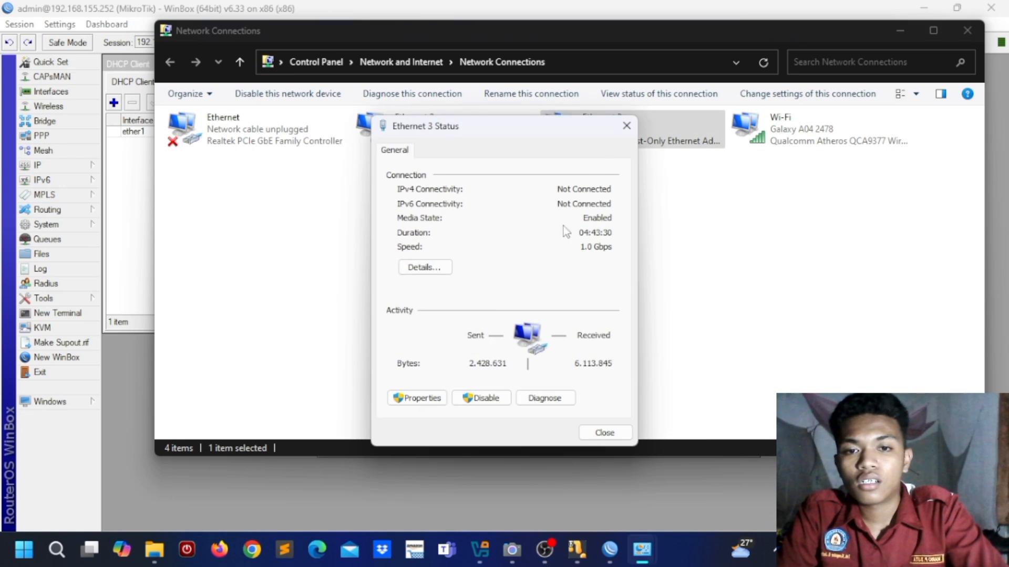
pyautogui.click(422, 402)
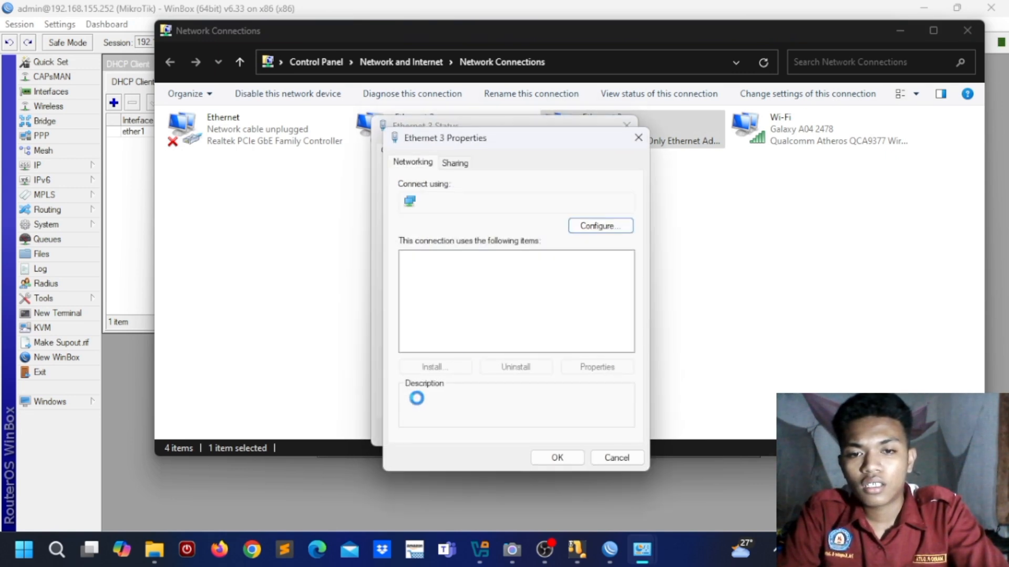
pyautogui.click(512, 310)
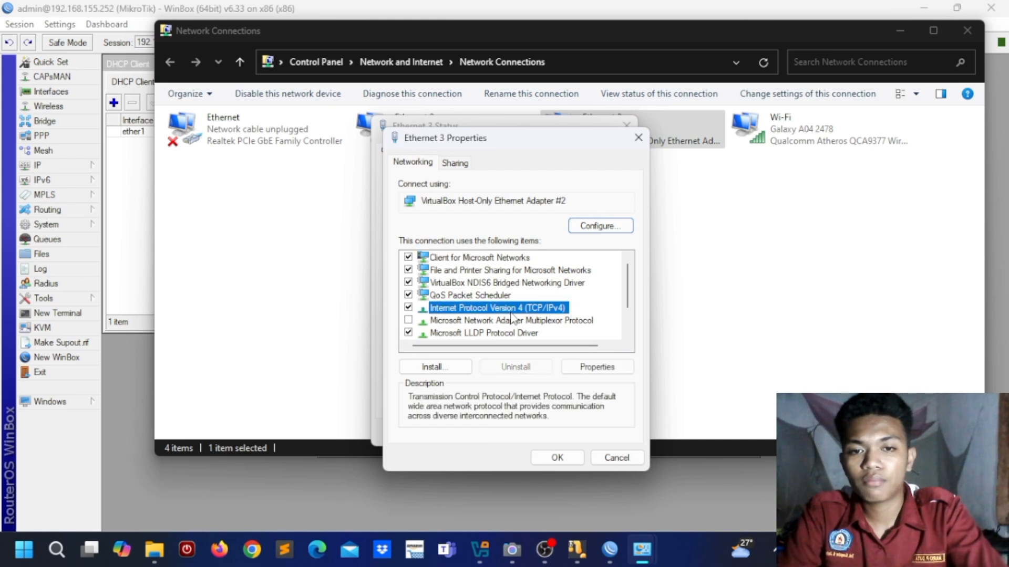
pyautogui.click(594, 367)
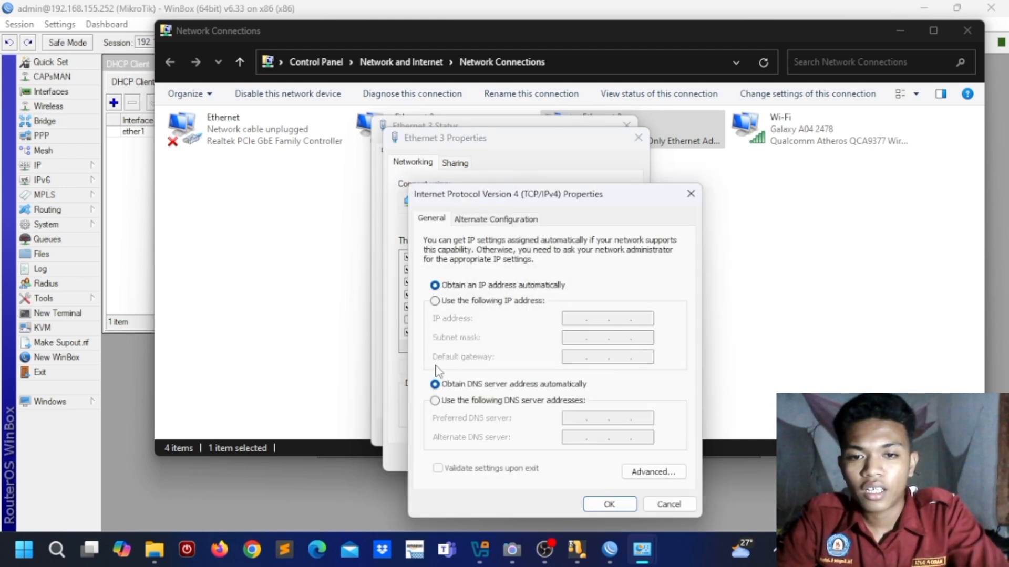
pyautogui.click(609, 505)
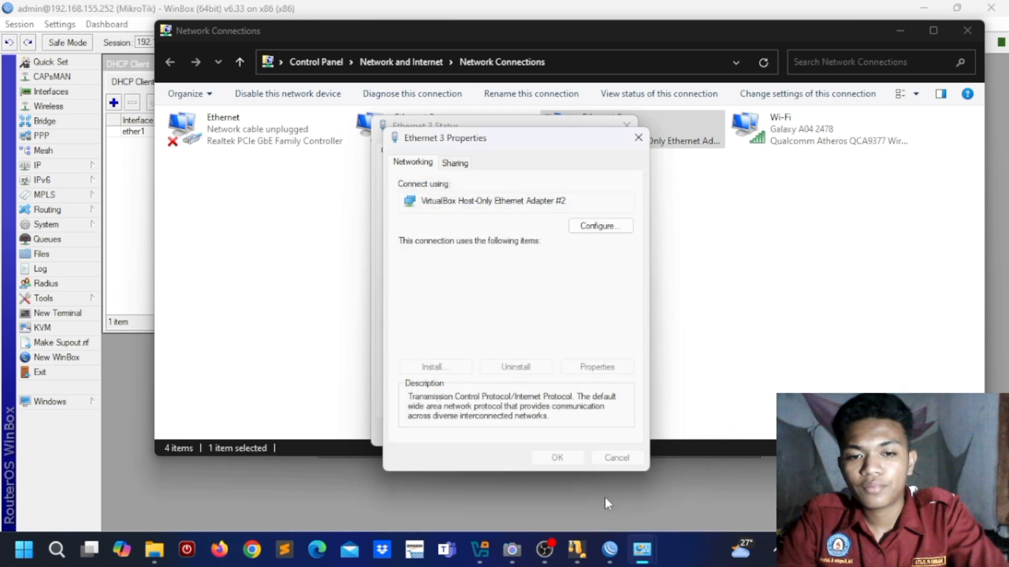
pyautogui.click(558, 458)
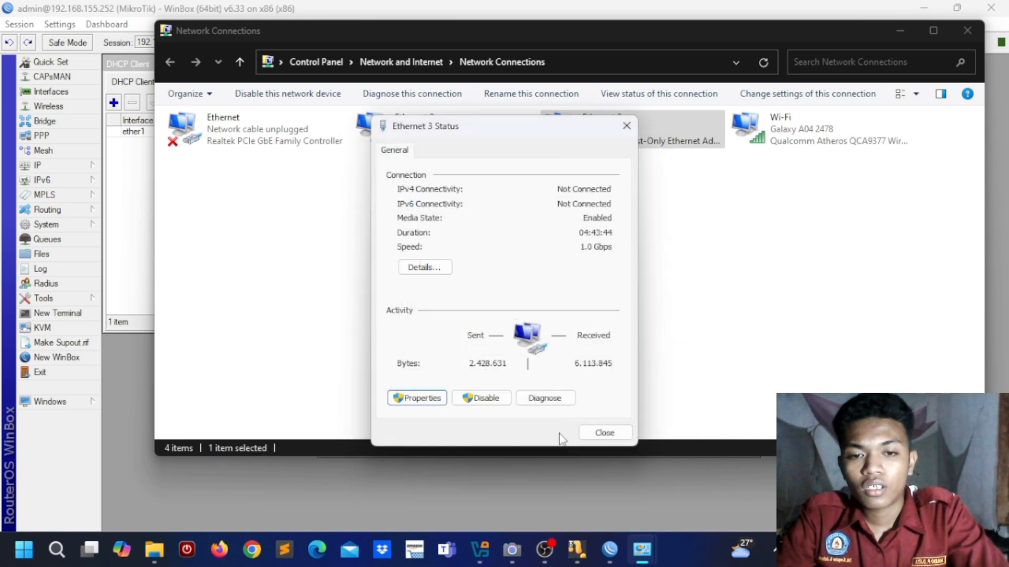
pyautogui.click(605, 433)
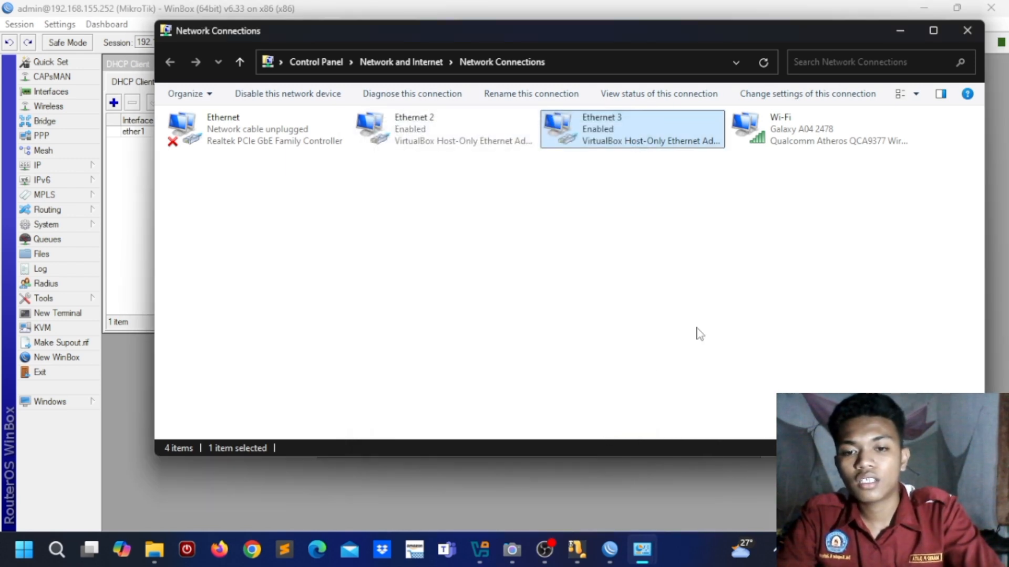
pyautogui.click(900, 30)
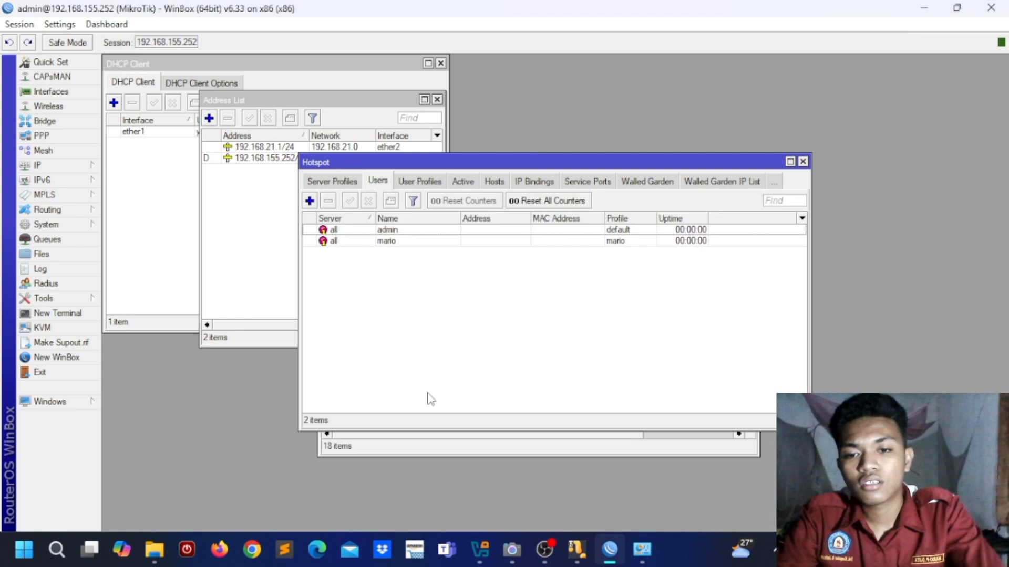
# Step: Open Microsoft Edge and load the router address 192.168.21.1
pyautogui.click(312, 554)
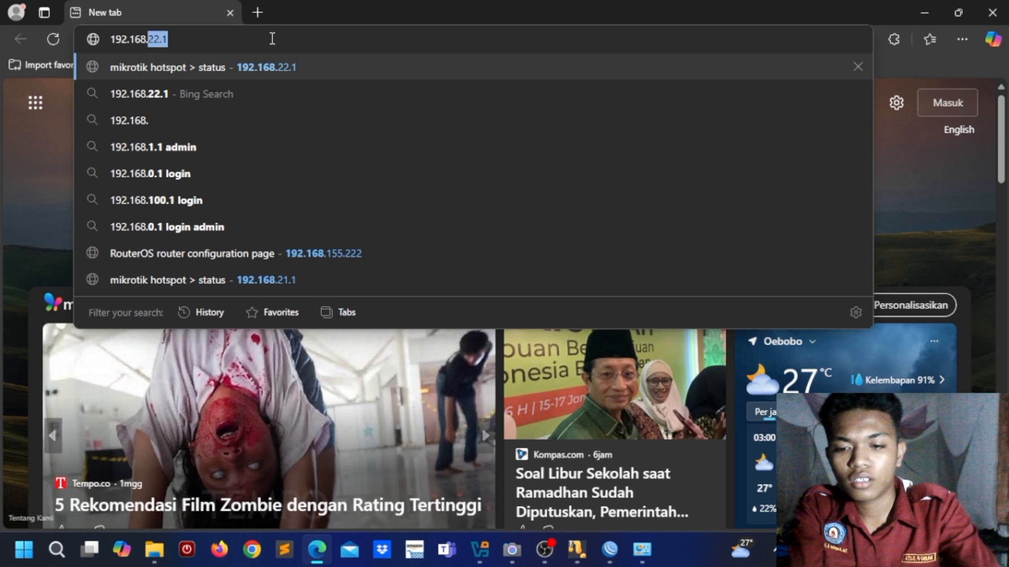
pyautogui.write('21')
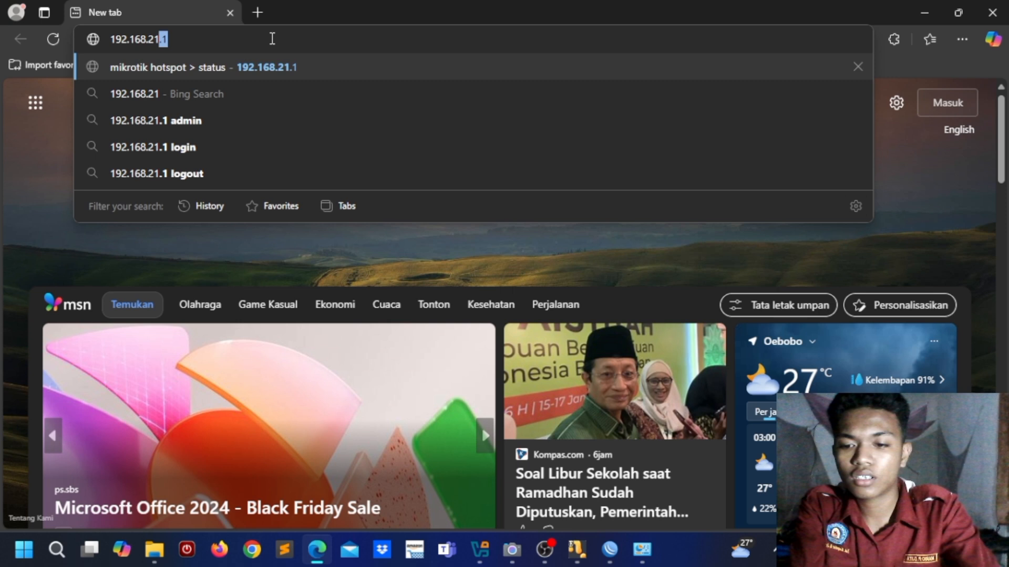
pyautogui.press('Return')
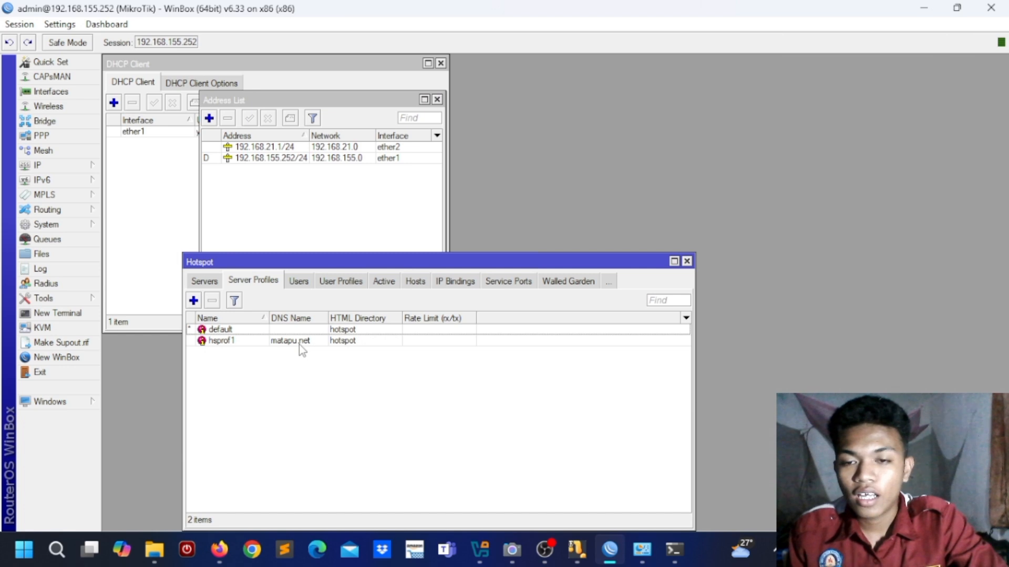
# Step: Open Firefox on the hotspot login page and select the address in its URL bar
pyautogui.click(219, 550)
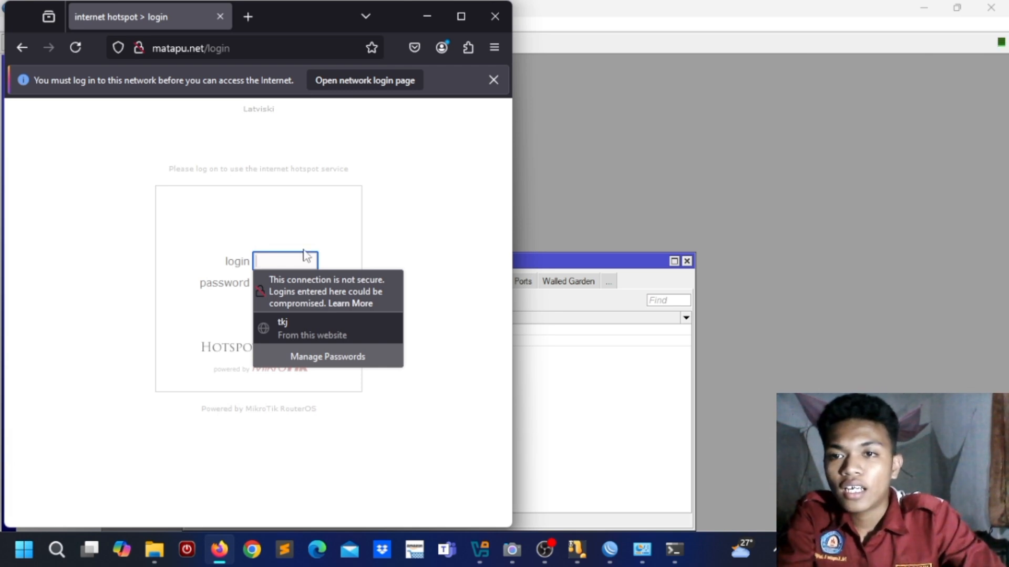
pyautogui.click(259, 47)
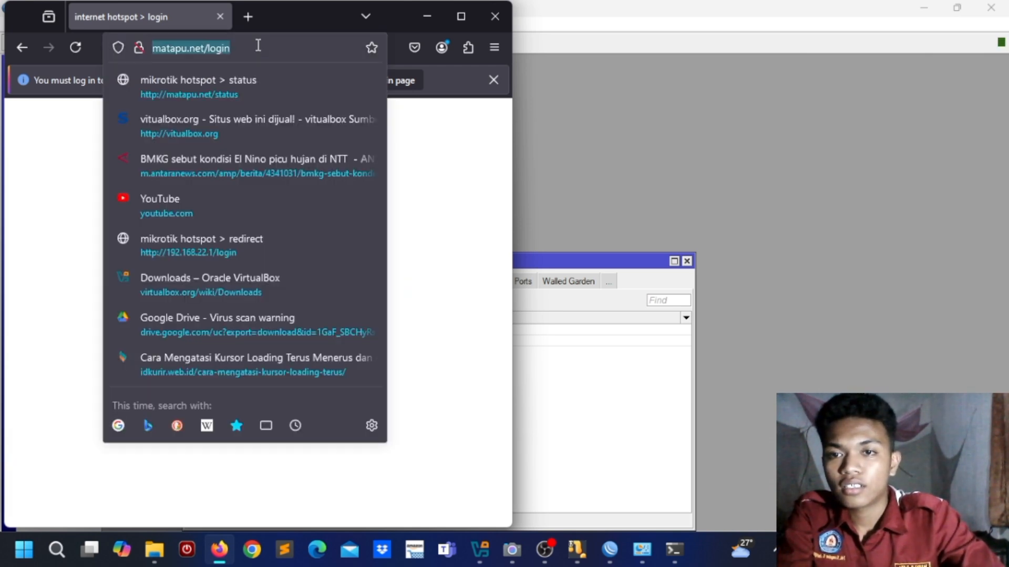
# Step: Load 192.168.21.1 in Firefox to reach the hotspot login page
pyautogui.press('BackSpace')
pyautogui.write('19')
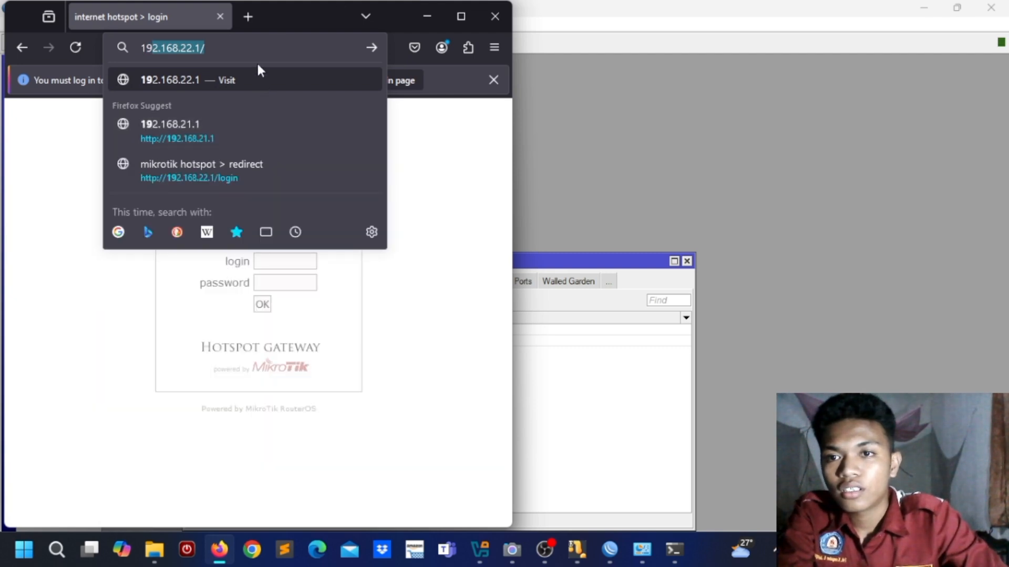
pyautogui.write('2.168.')
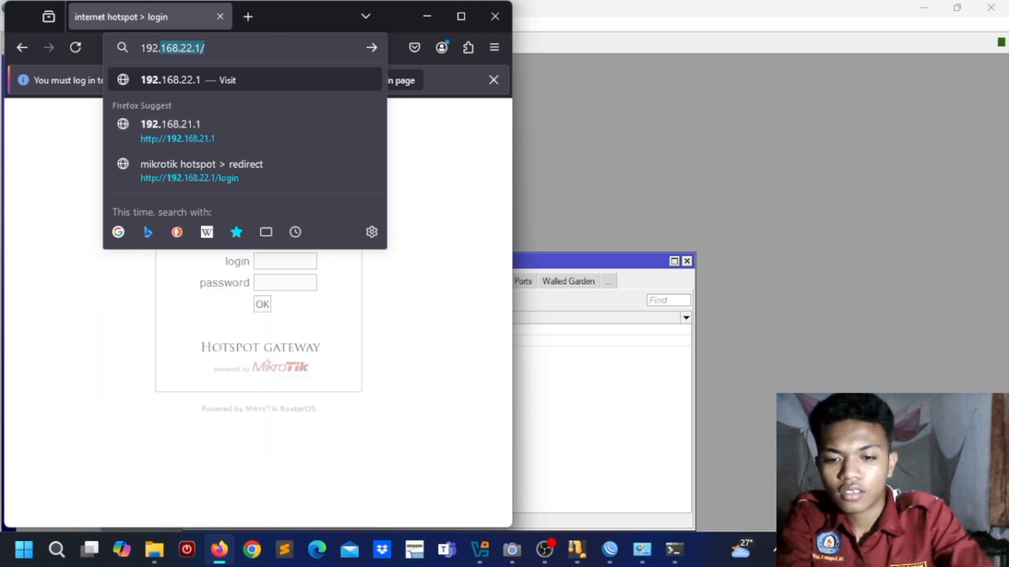
pyautogui.write('21.')
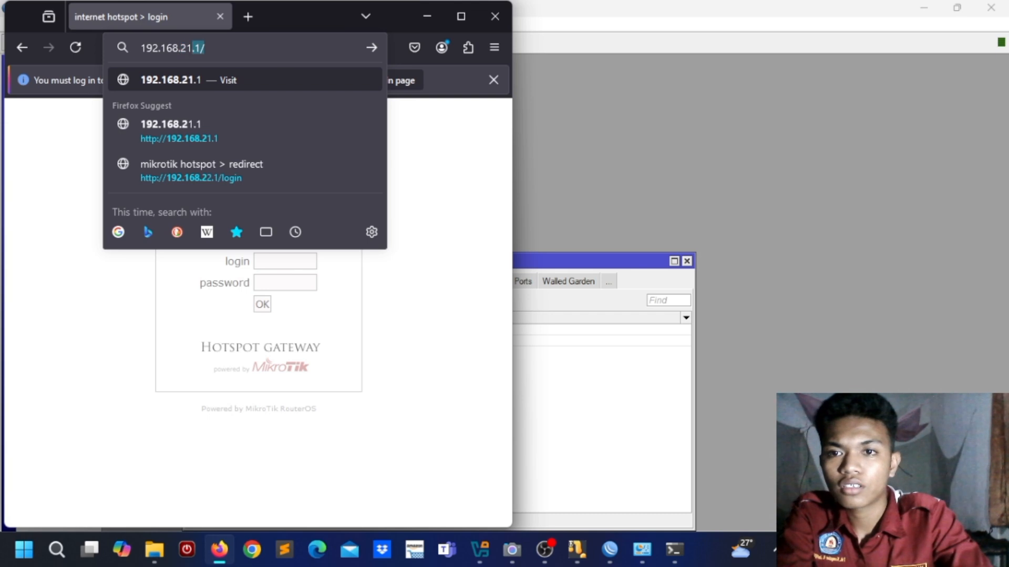
pyautogui.press('Return')
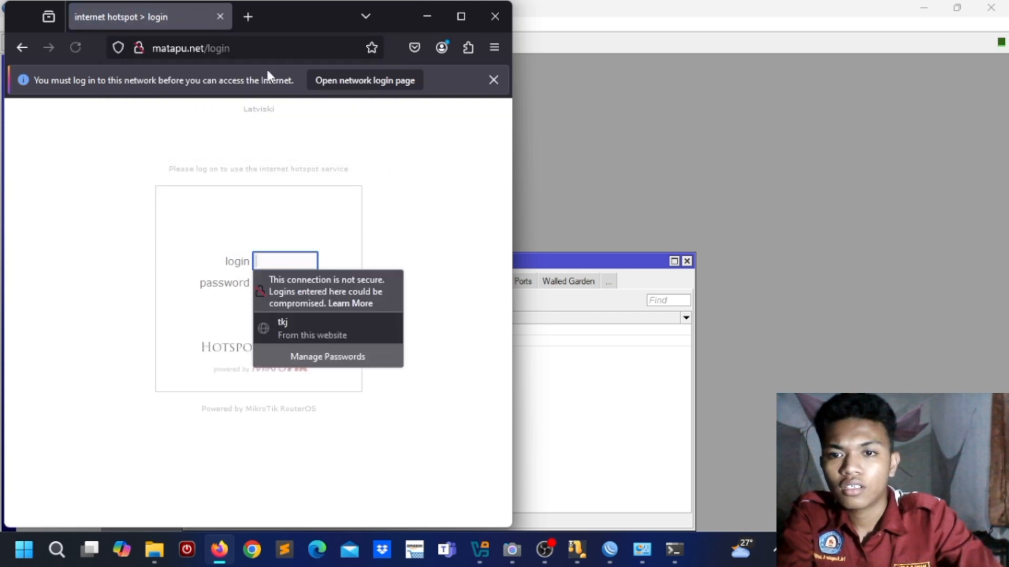
# Step: Enter the login admin and the account password on the hotspot page and submit
pyautogui.click(274, 258)
pyautogui.write('admin')
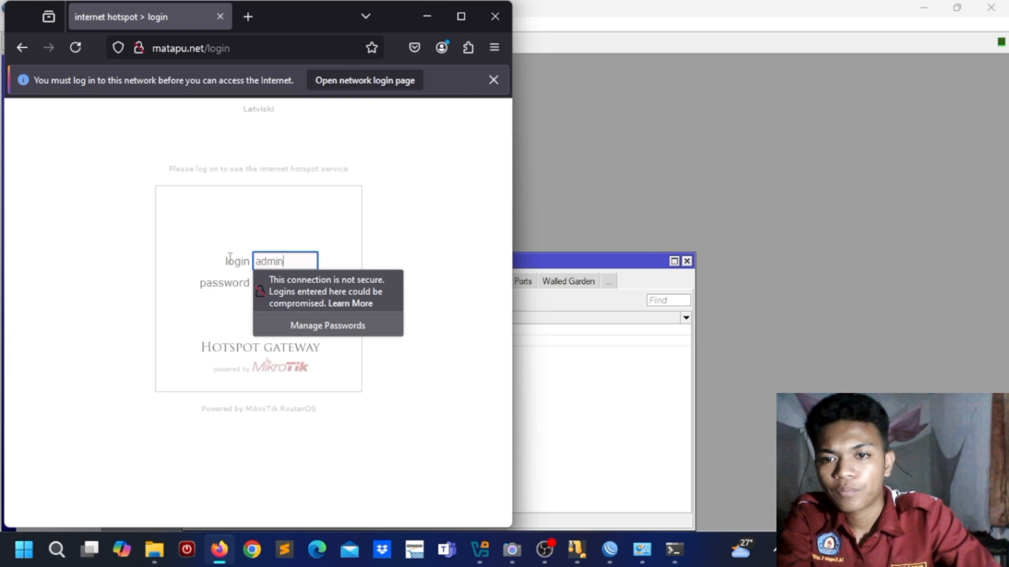
pyautogui.click(231, 291)
pyautogui.click(274, 284)
pyautogui.write('•••••')
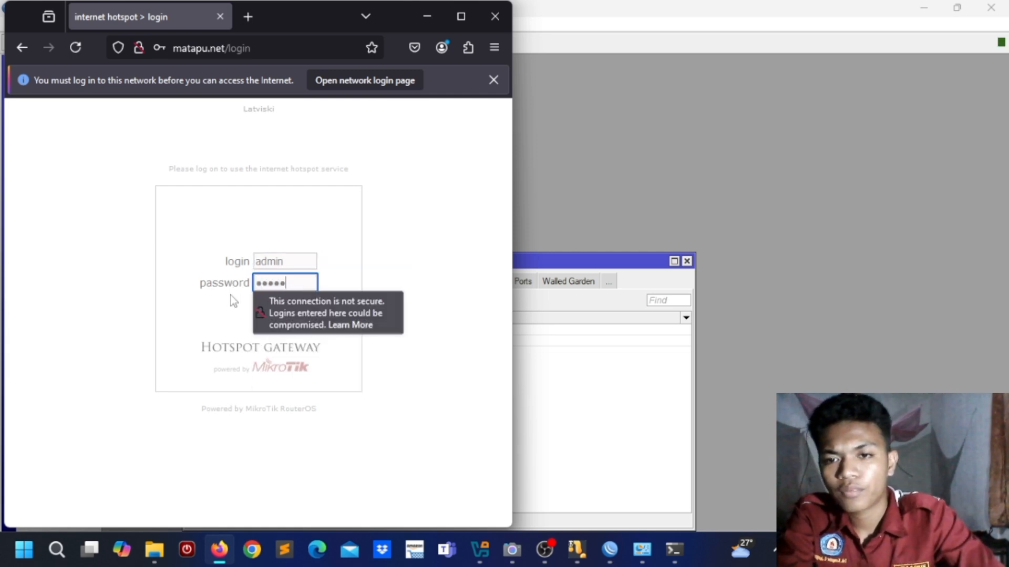
pyautogui.press('Return')
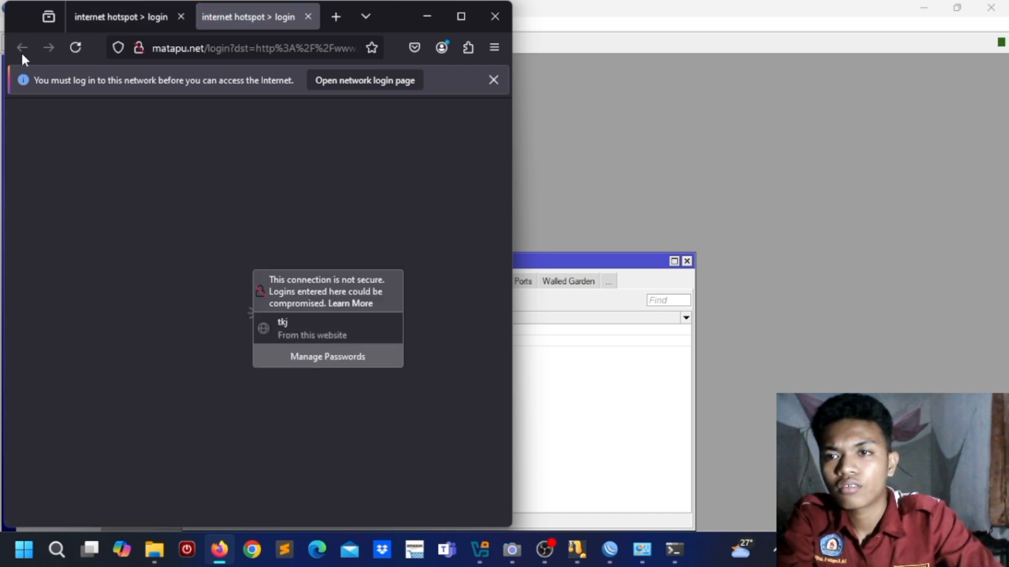
# Step: Reload the stuck page, close the extra tab, log in, and save the password
pyautogui.click(69, 52)
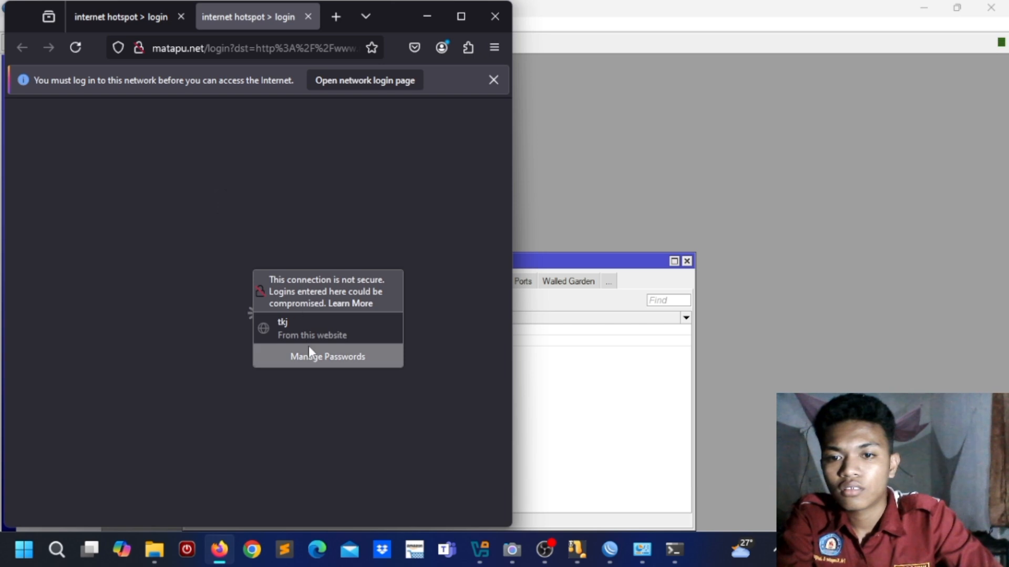
pyautogui.click(311, 339)
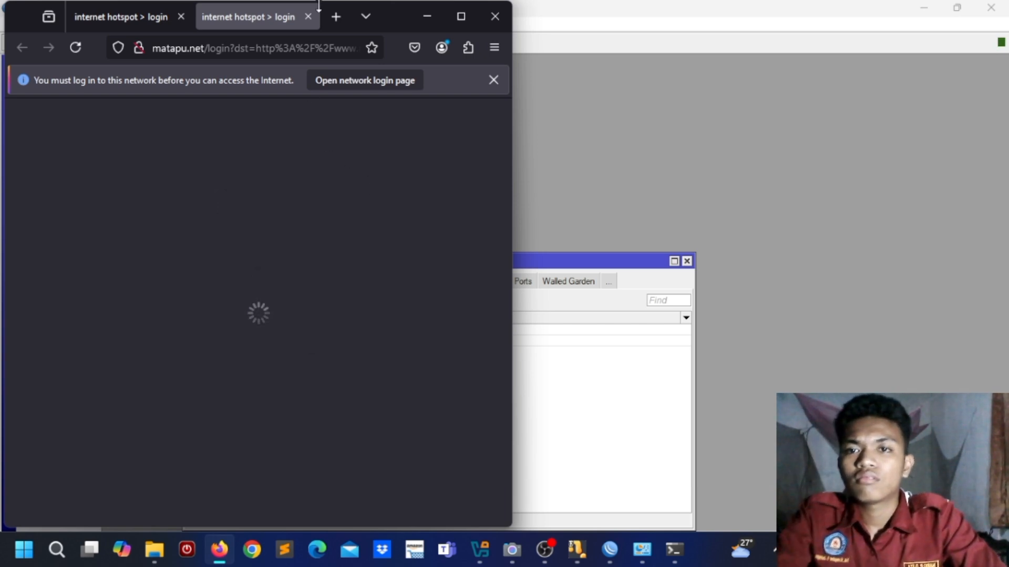
pyautogui.click(308, 17)
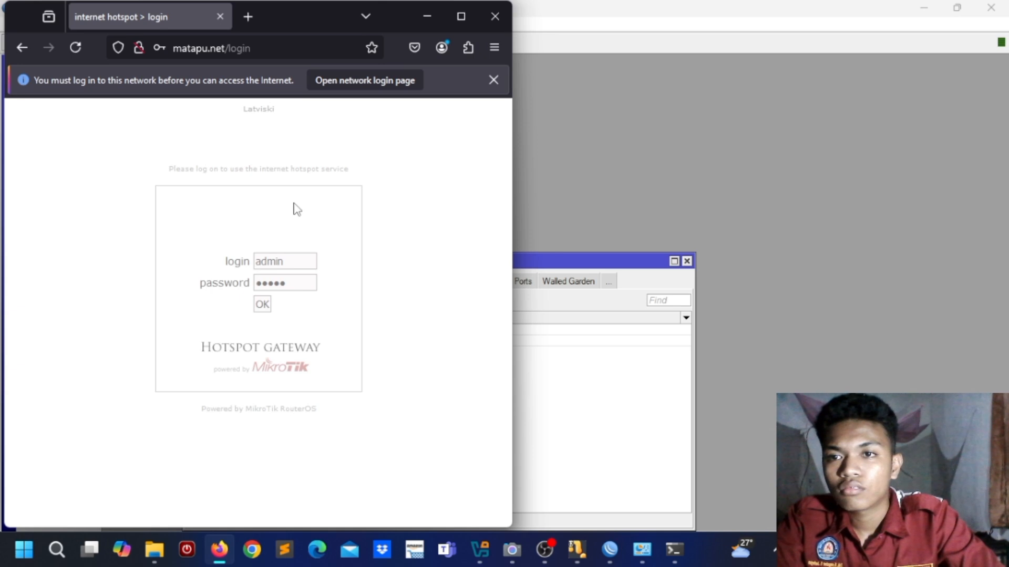
pyautogui.click(262, 305)
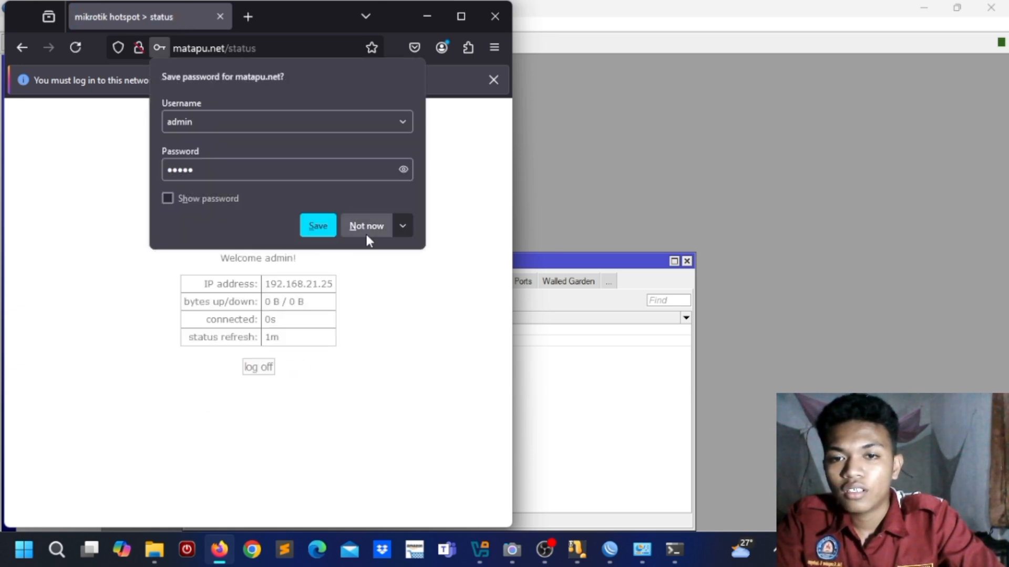
pyautogui.click(318, 226)
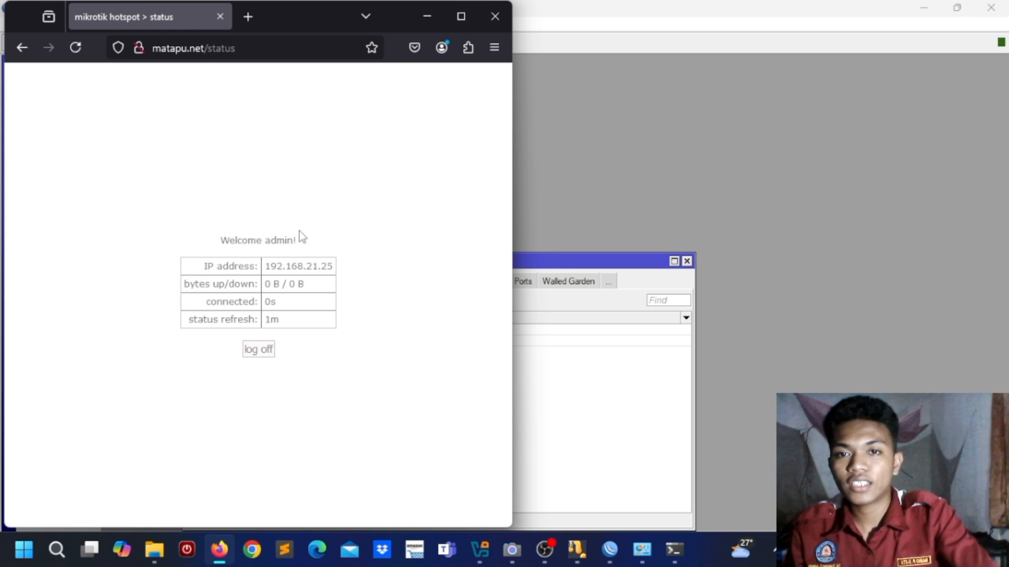
# Step: Close the Firefox window showing the hotspot status page
pyautogui.click(427, 17)
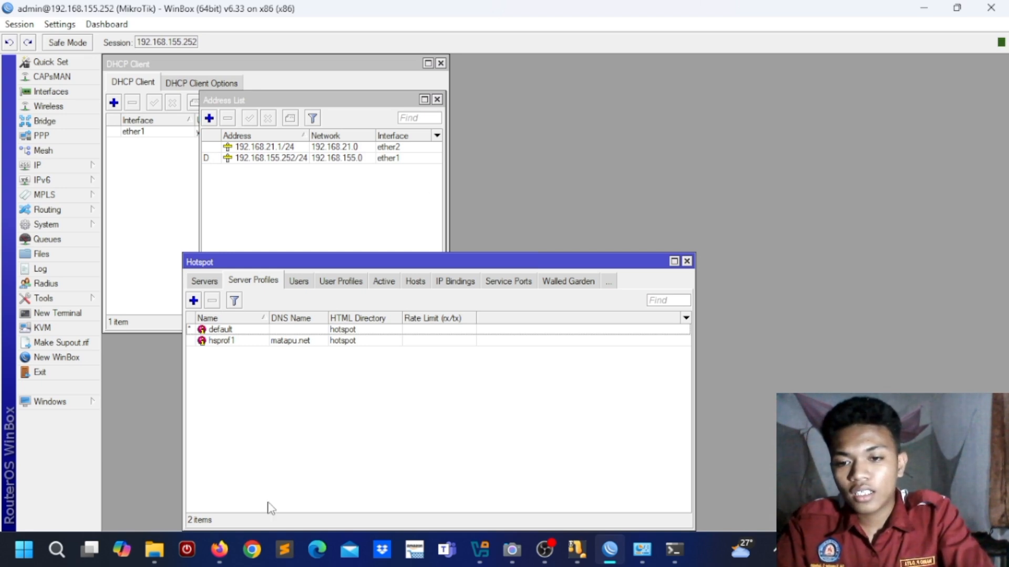
pyautogui.click(219, 550)
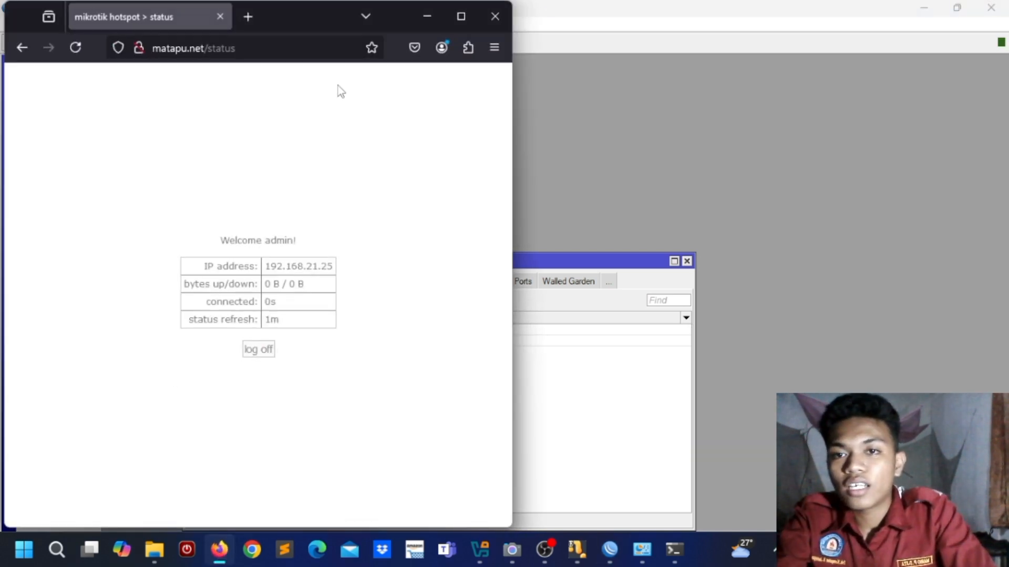
pyautogui.click(219, 16)
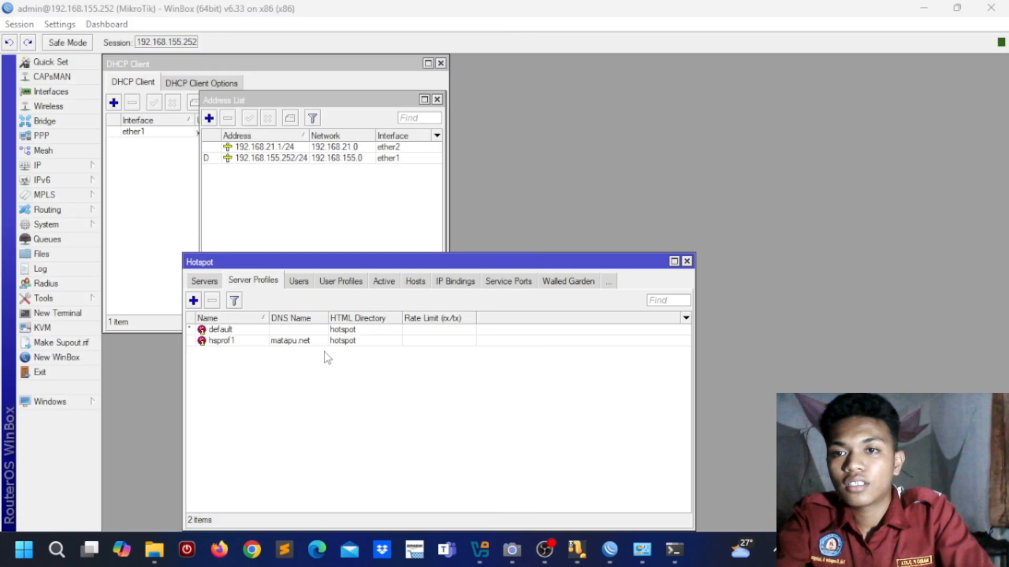
# Step: Reopen Firefox at 192.168.21.1 to view the status page, then minimize it
pyautogui.click(221, 560)
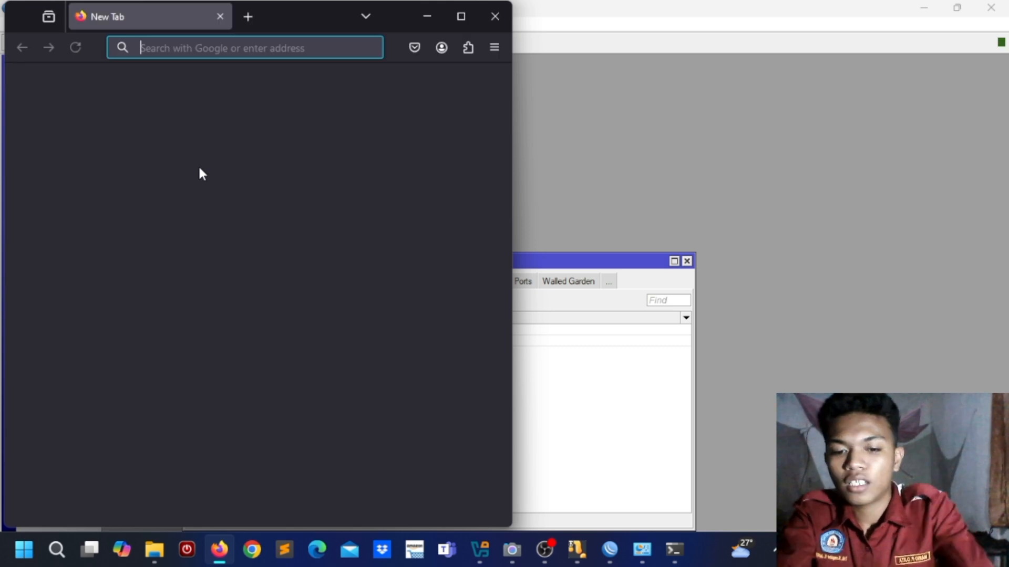
pyautogui.write('192.')
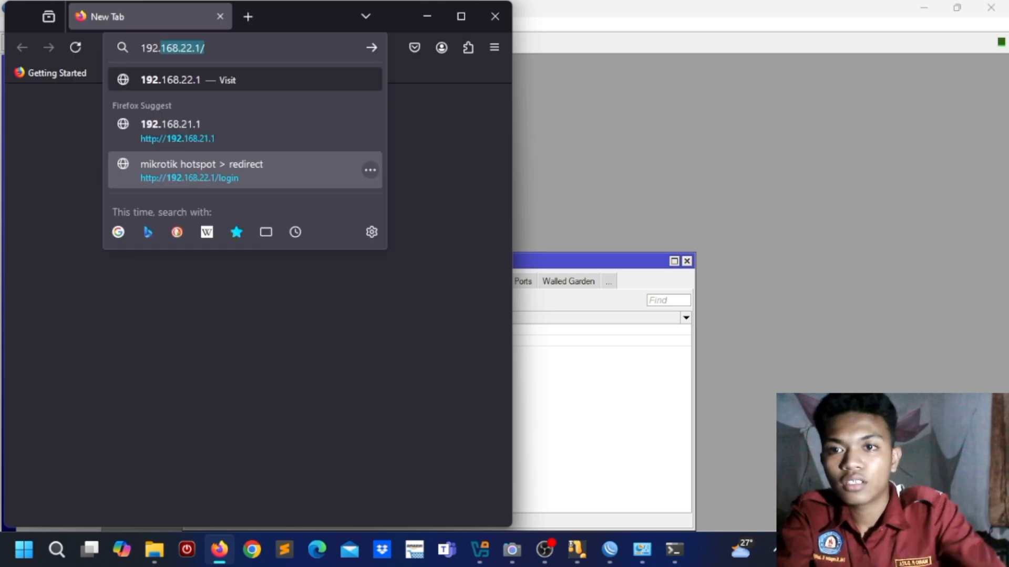
pyautogui.click(212, 133)
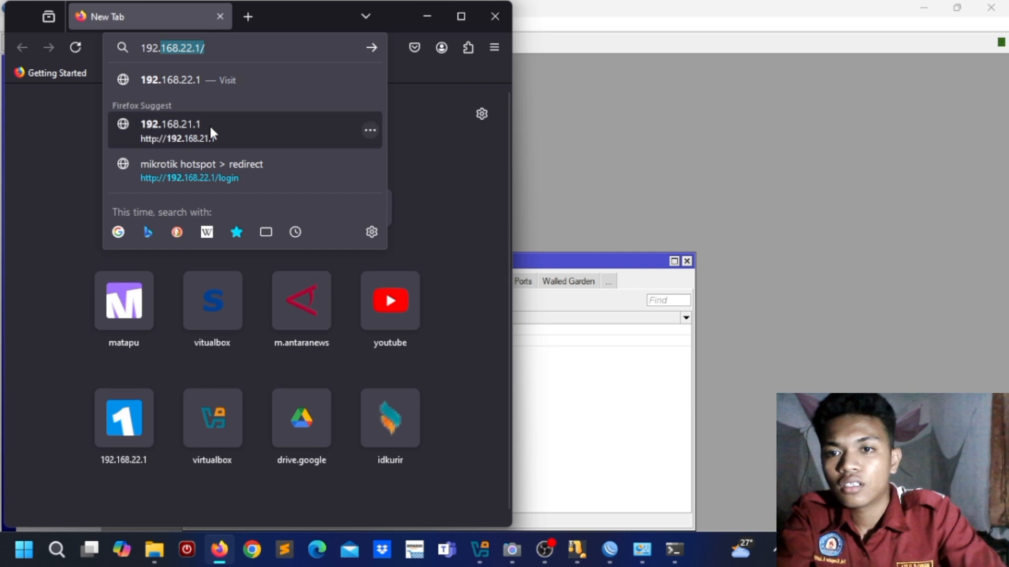
pyautogui.click(211, 129)
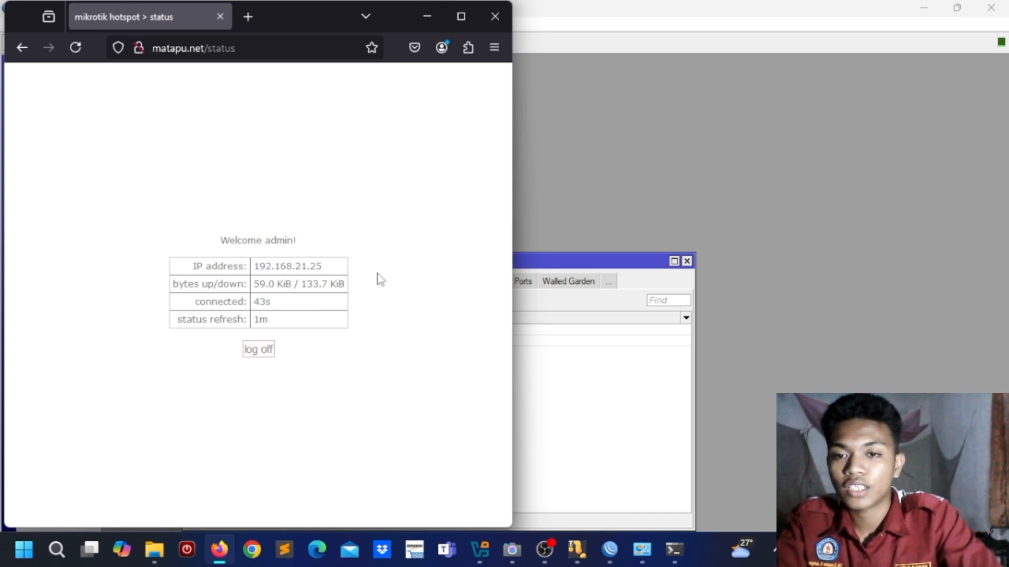
pyautogui.click(426, 20)
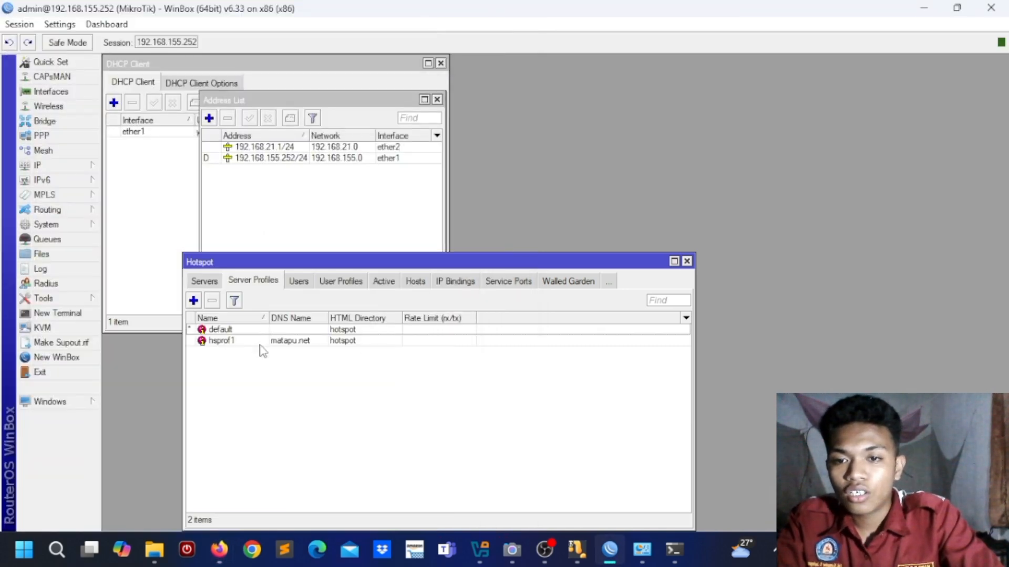
# Step: On hsprof1's Login tab, disable Cookie and enable Trial with a 00:00:30 uptime limit
pyautogui.doubleClick(260, 342)
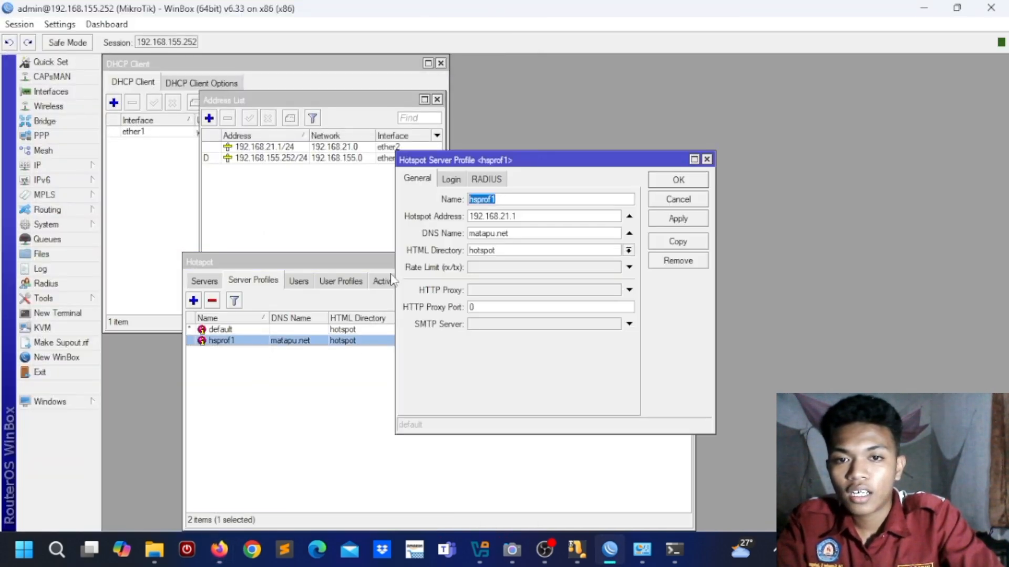
pyautogui.click(451, 181)
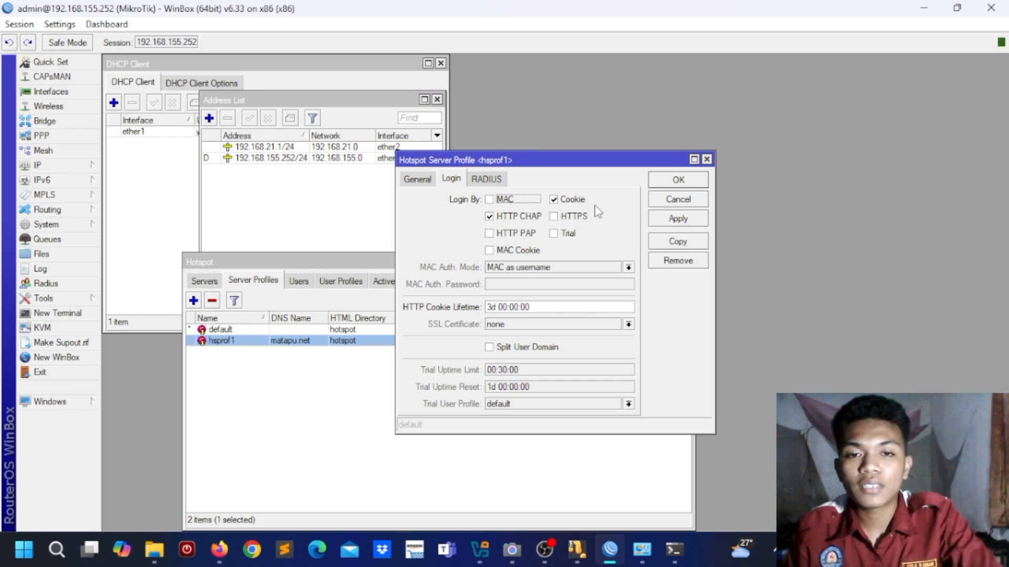
pyautogui.click(554, 201)
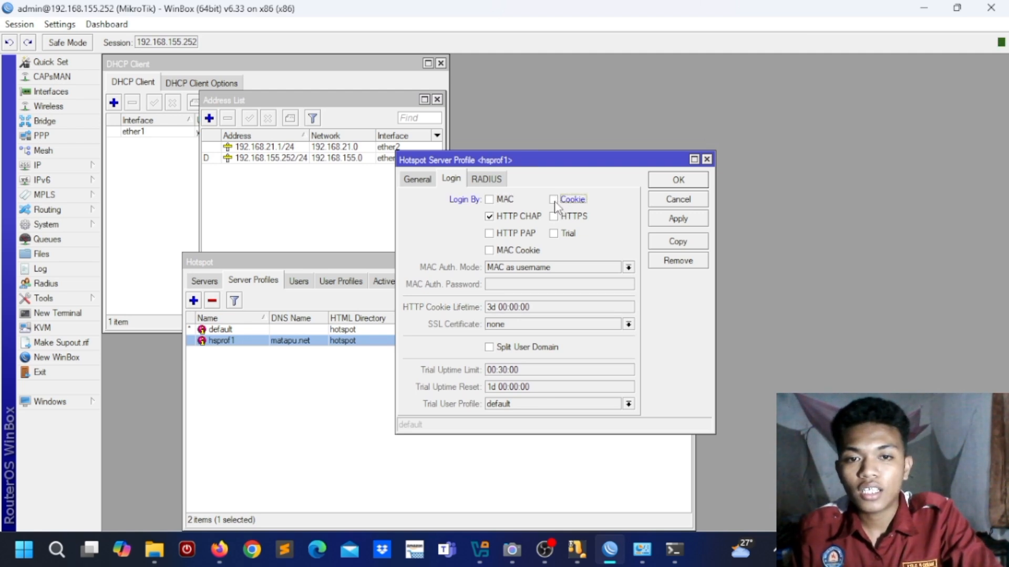
pyautogui.click(553, 234)
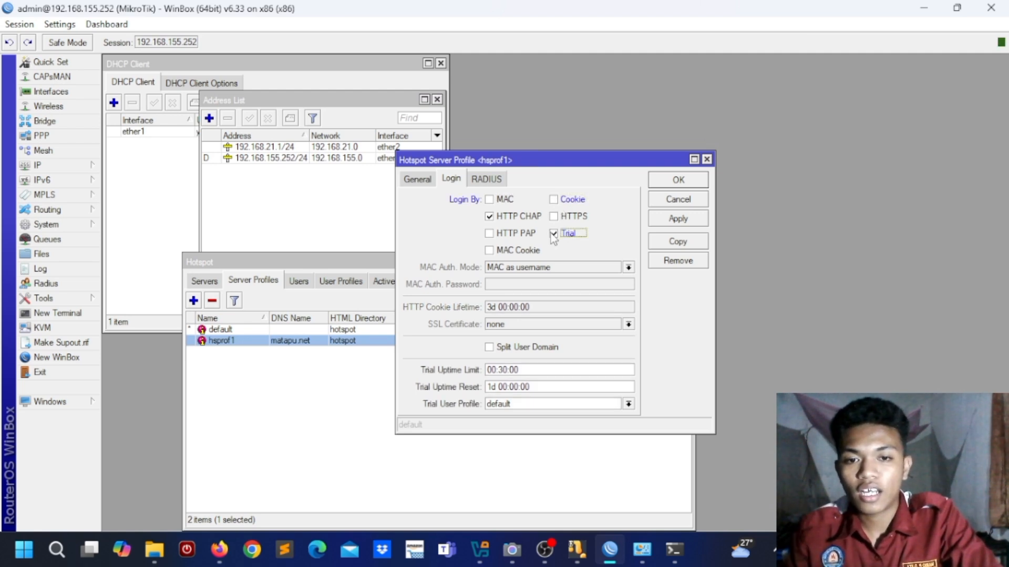
pyautogui.click(505, 371)
pyautogui.press('BackSpace')
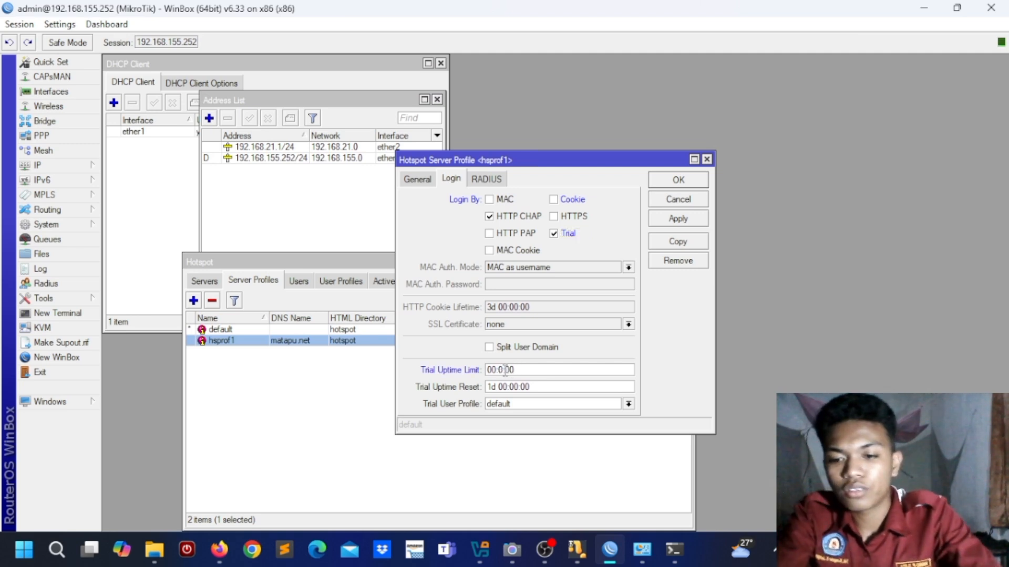
pyautogui.write('1')
pyautogui.press('Right')
pyautogui.press('Right')
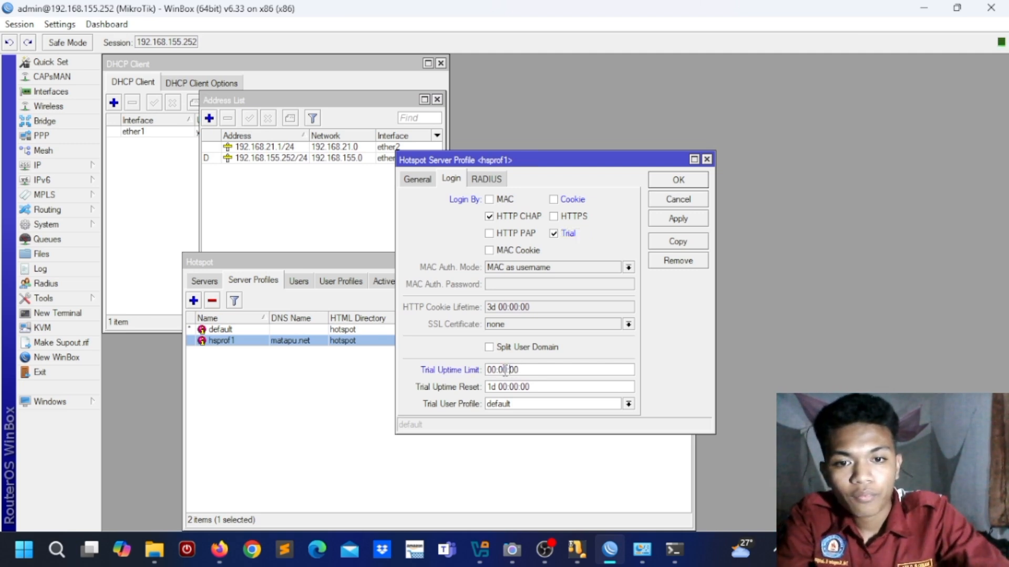
pyautogui.press('BackSpace')
pyautogui.write('3')
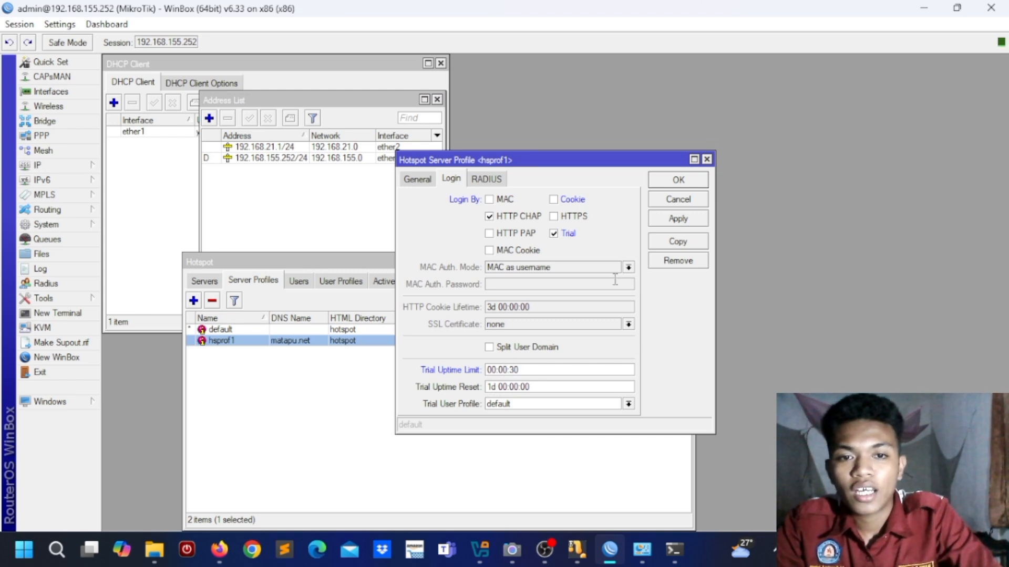
pyautogui.click(680, 222)
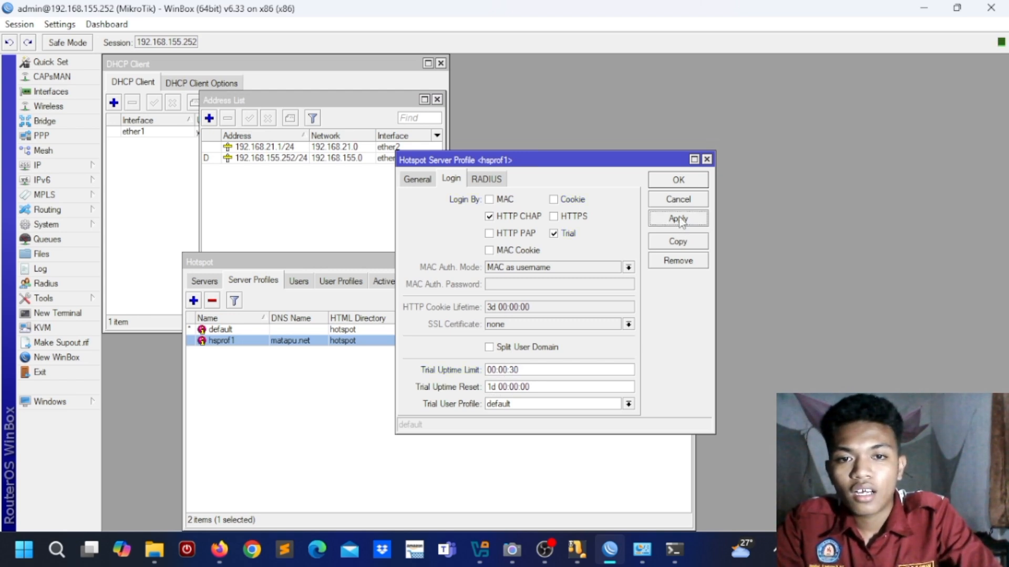
pyautogui.click(678, 180)
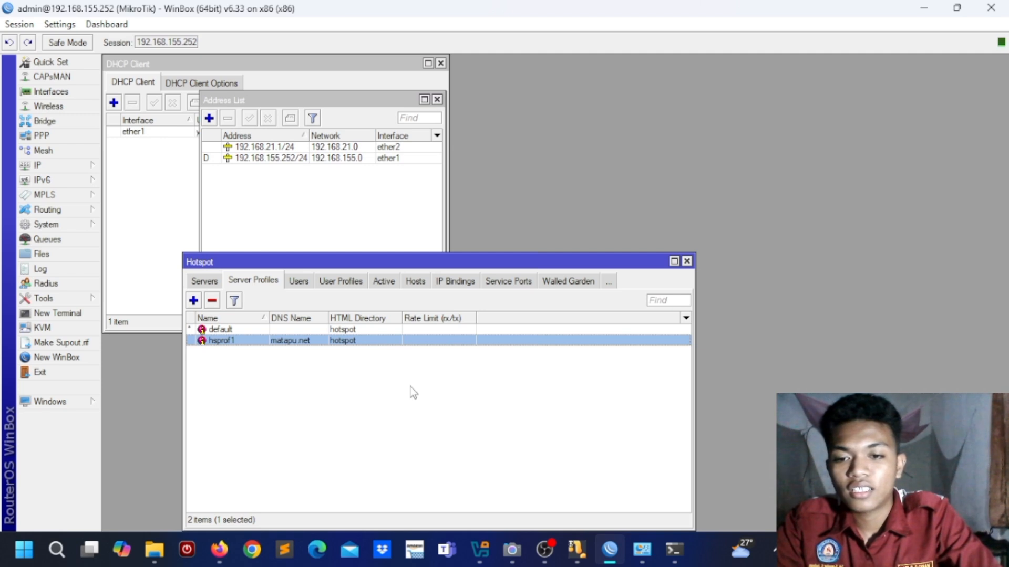
# Step: Refresh the status page, log out, and start a free trial hotspot session
pyautogui.click(219, 549)
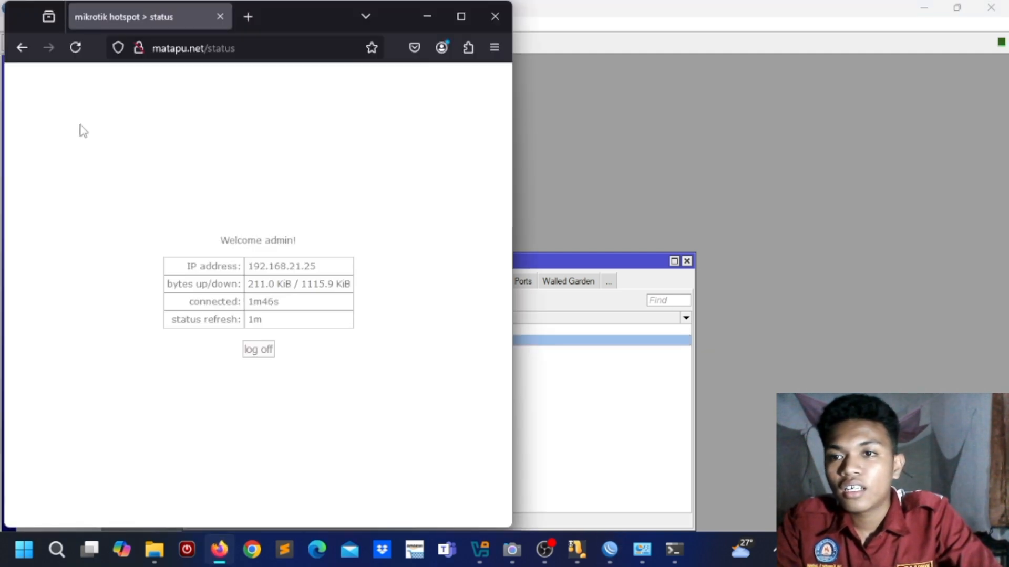
pyautogui.click(76, 48)
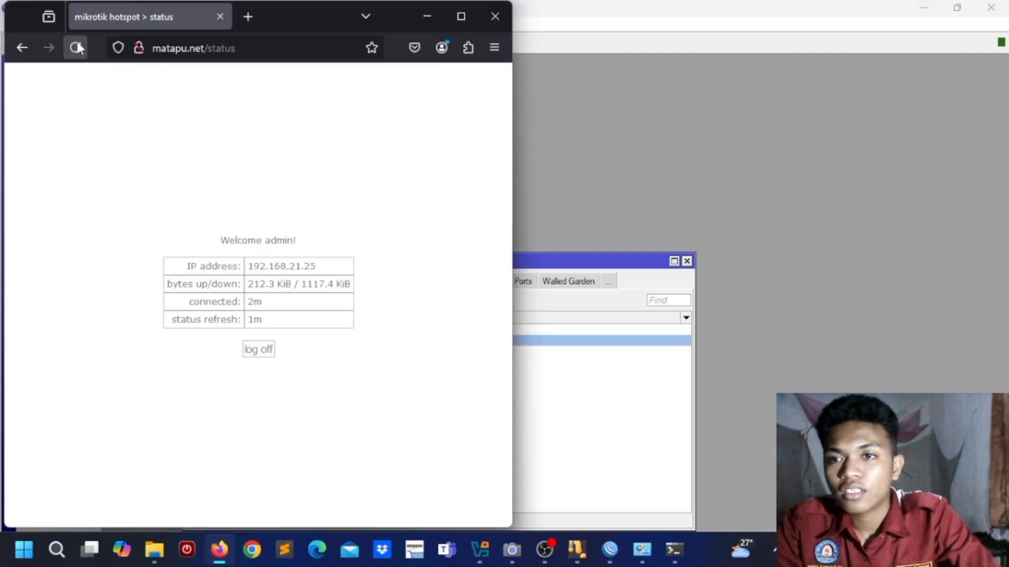
pyautogui.click(258, 351)
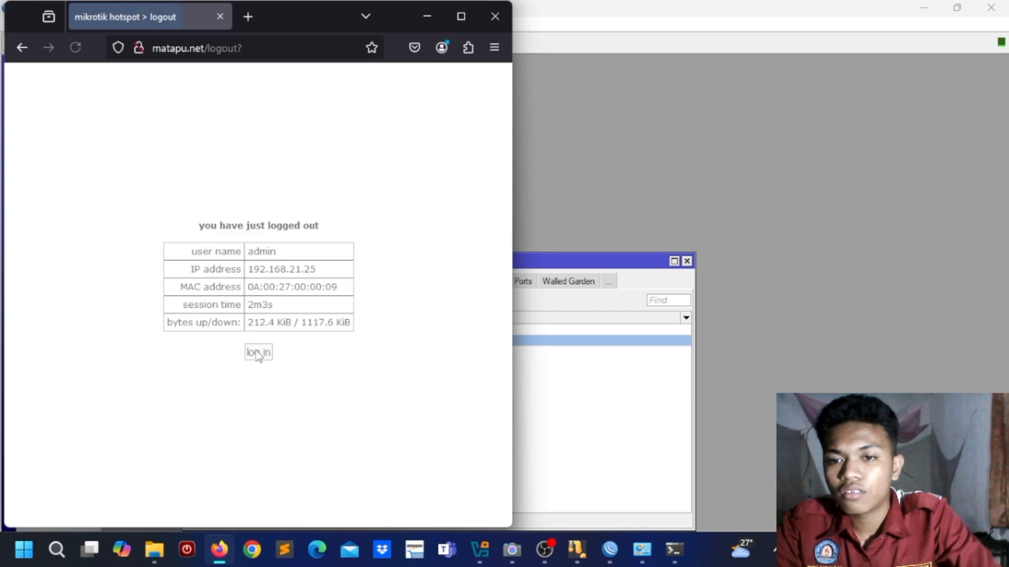
pyautogui.click(257, 353)
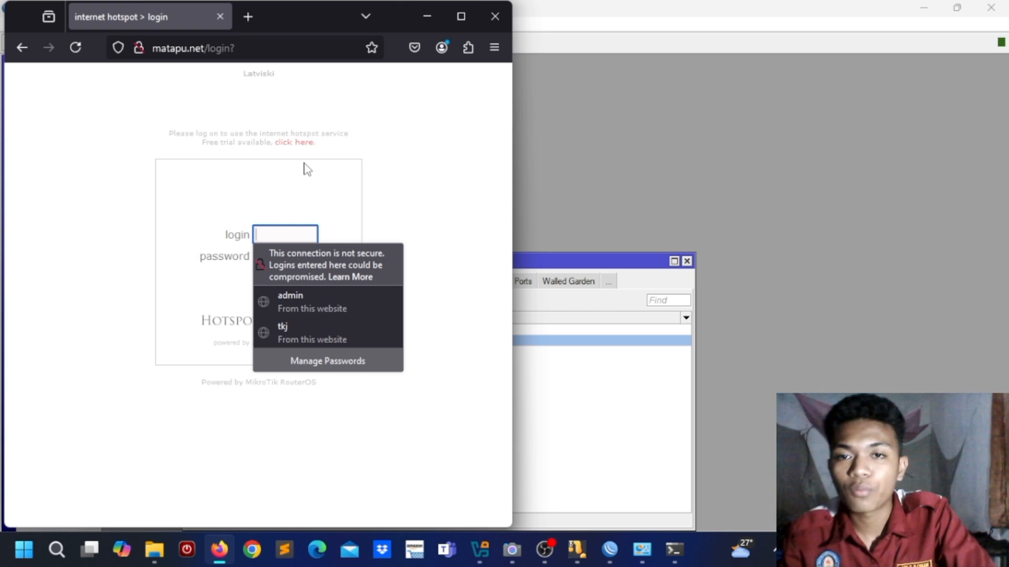
pyautogui.click(311, 148)
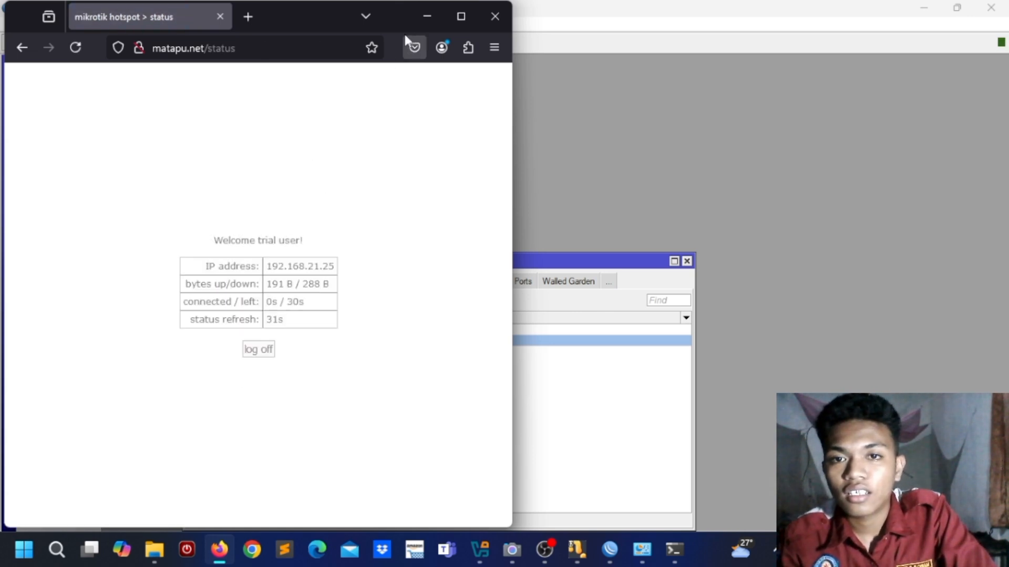
# Step: Show the Hotspot Active sessions and drag the Hotspot window right to reveal the Address List
pyautogui.click(421, 22)
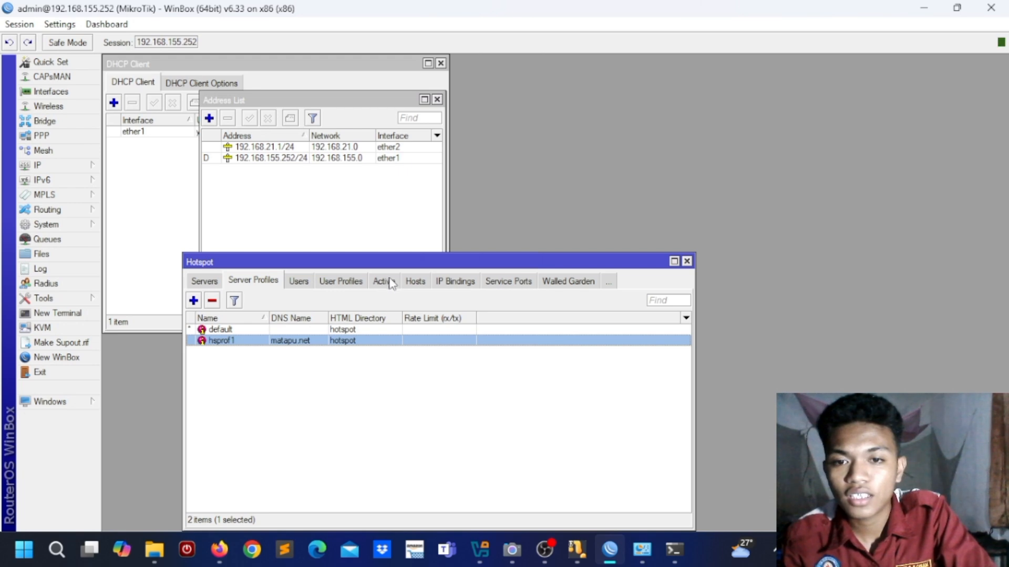
pyautogui.click(393, 284)
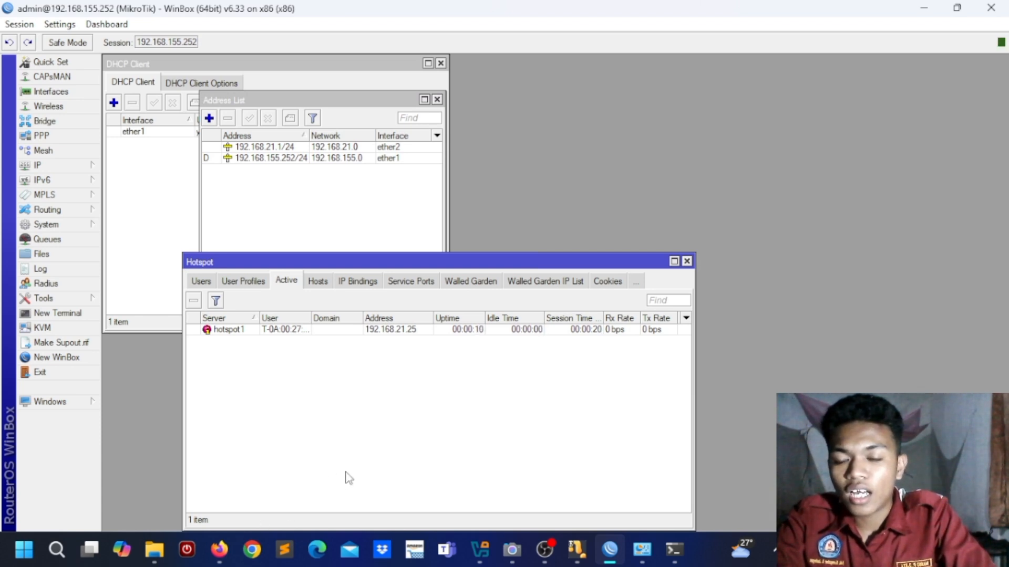
pyautogui.moveTo(549, 261); pyautogui.dragTo(715, 87)
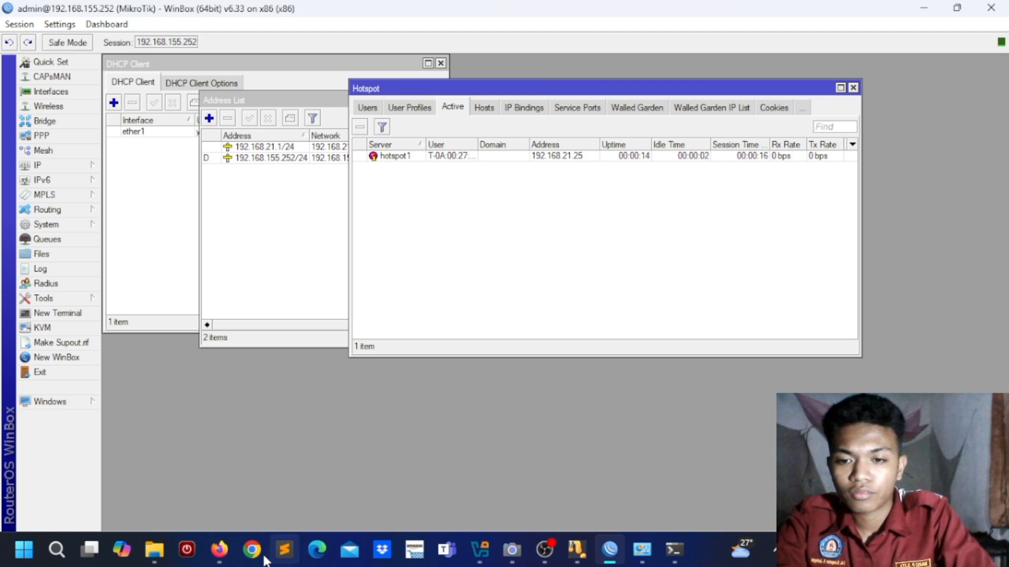
pyautogui.click(220, 550)
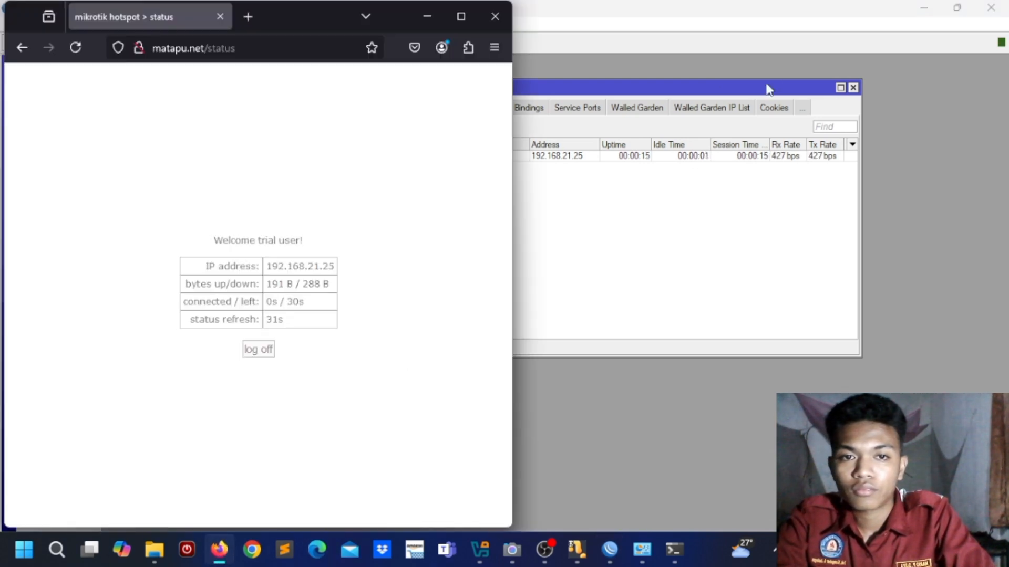
pyautogui.click(739, 87)
pyautogui.moveTo(739, 87); pyautogui.dragTo(820, 88)
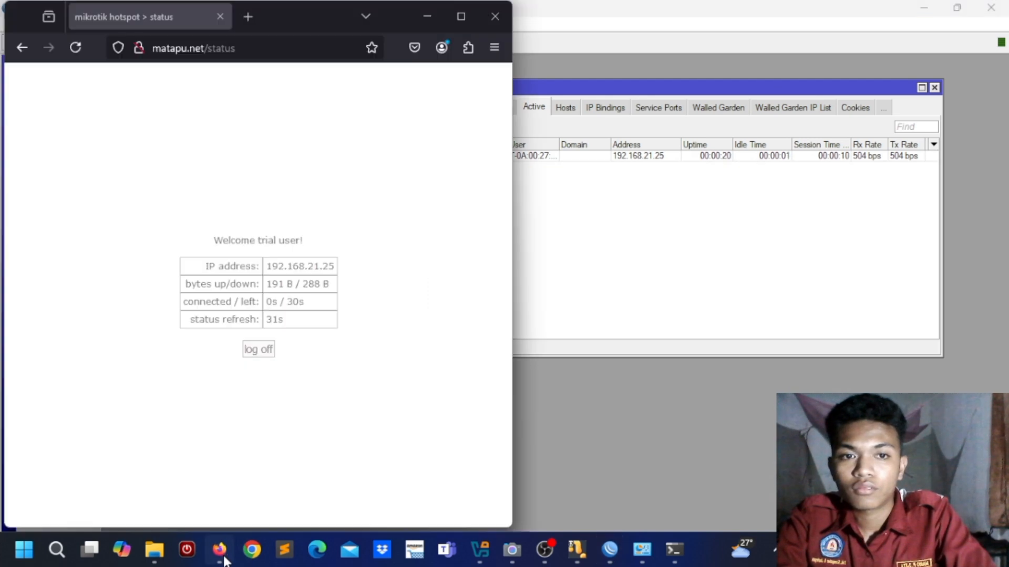
# Step: In a new tab, search Google for 'go' and dismiss the Translate offer
pyautogui.click(220, 549)
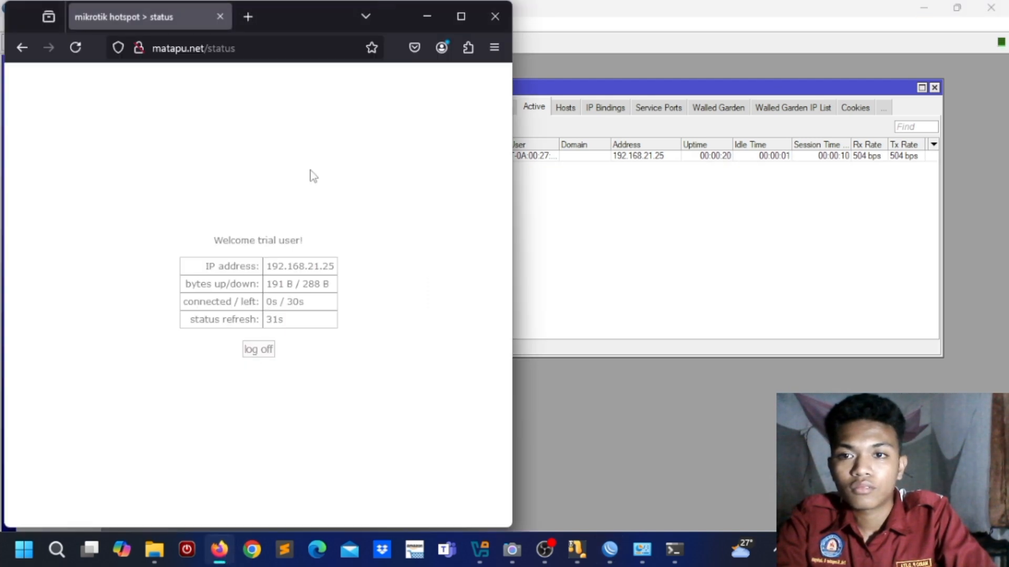
pyautogui.click(254, 15)
pyautogui.write('ww')
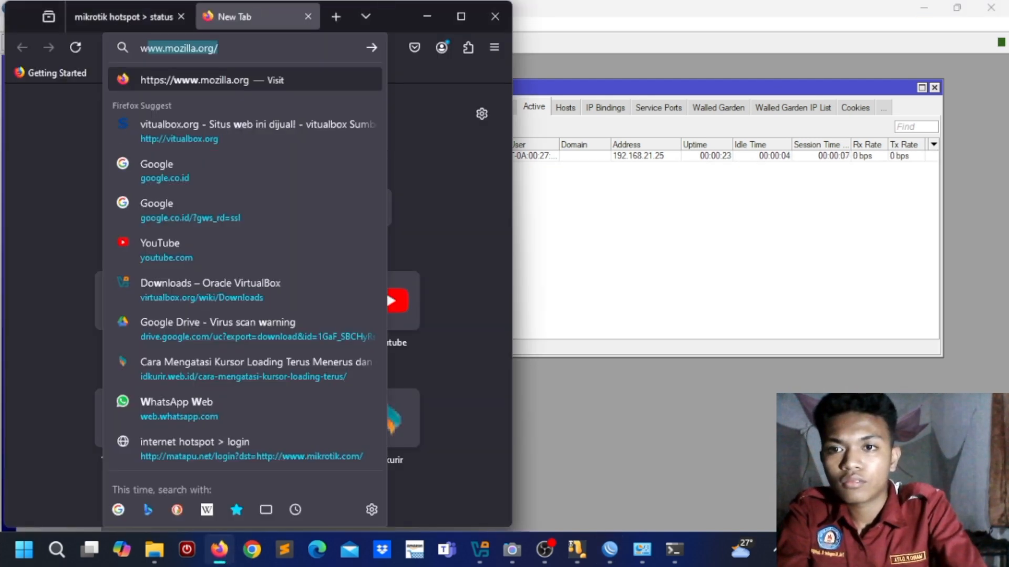
pyautogui.press('BackSpace')
pyautogui.press('BackSpace')
pyautogui.press('BackSpace')
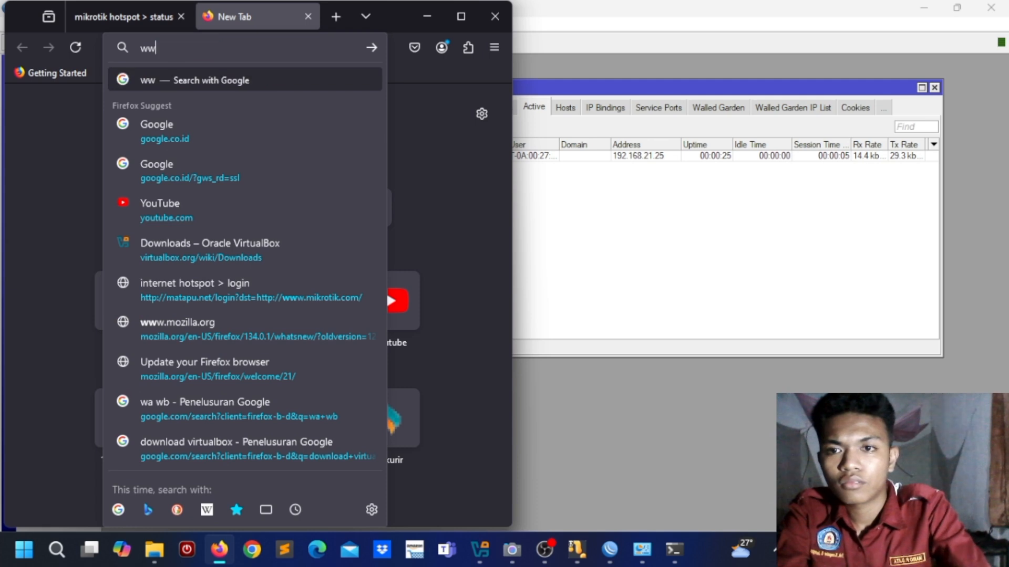
pyautogui.write('go')
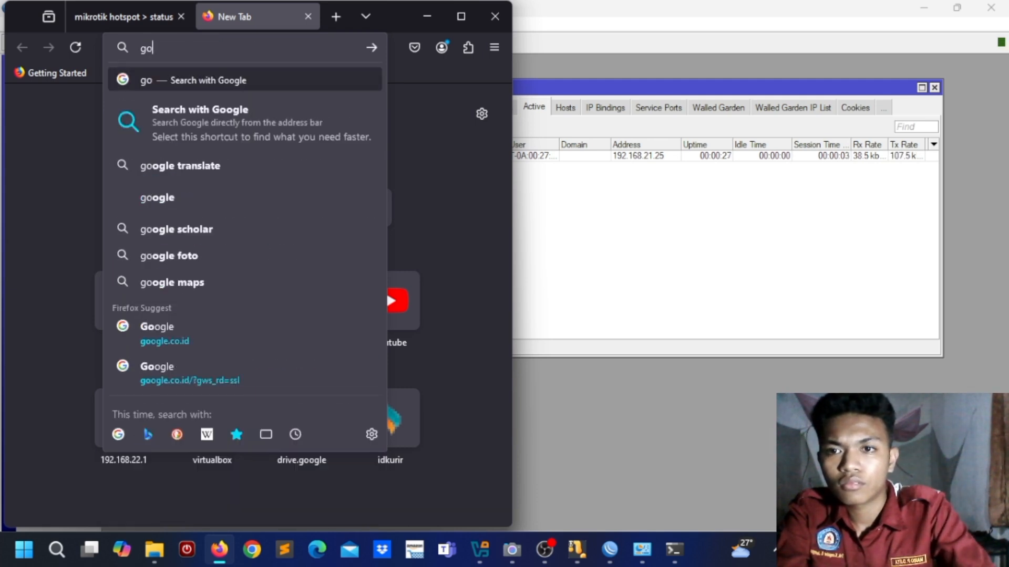
pyautogui.press('Return')
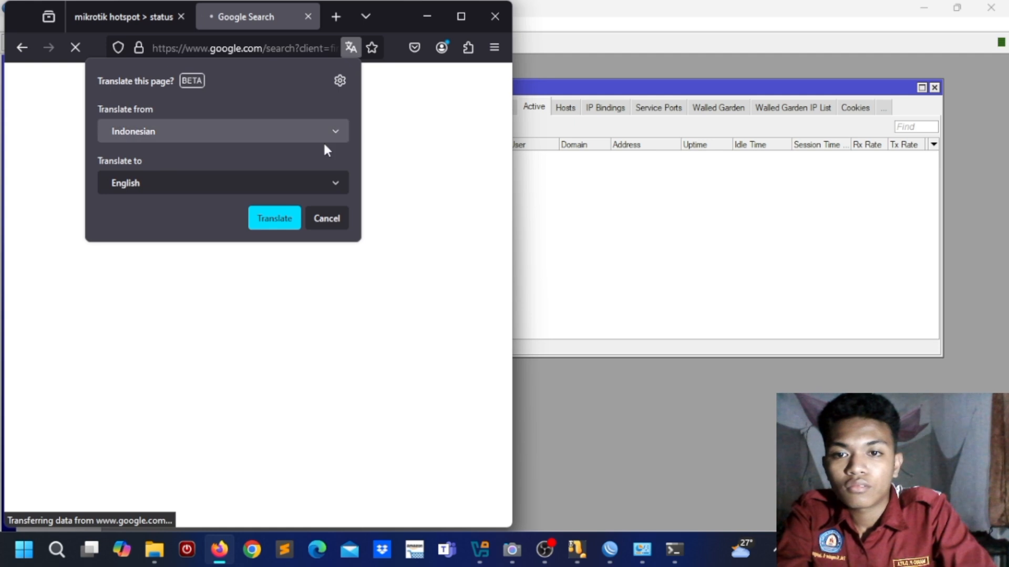
pyautogui.click(329, 217)
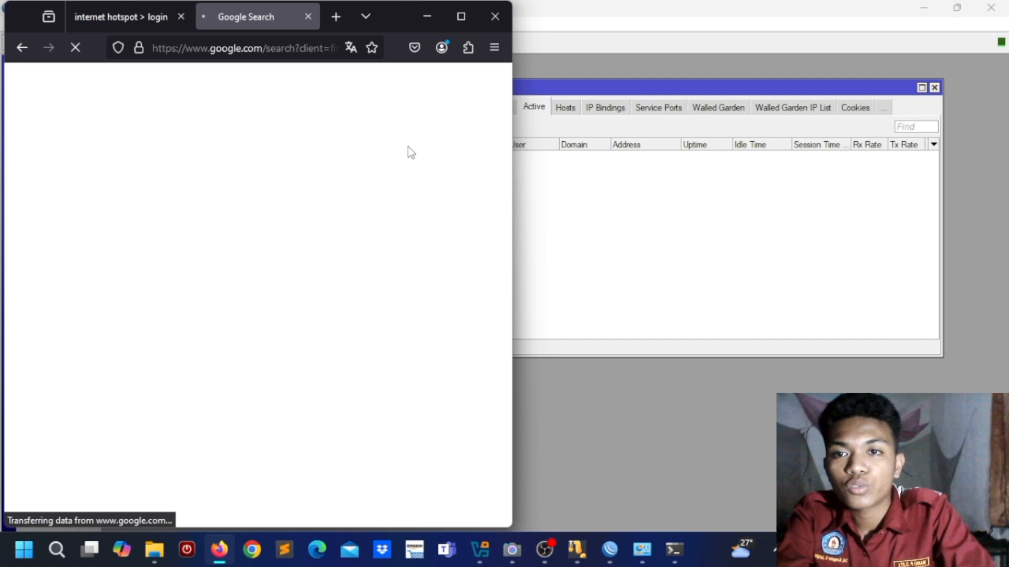
# Step: Open YouTube from a new tab's shortcut to test the connection
pyautogui.click(334, 15)
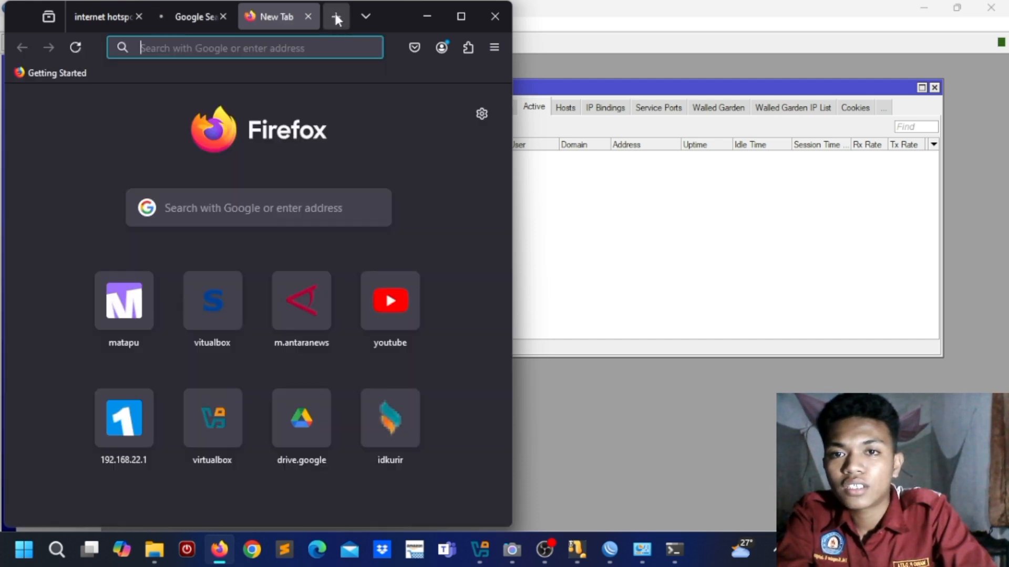
pyautogui.click(261, 214)
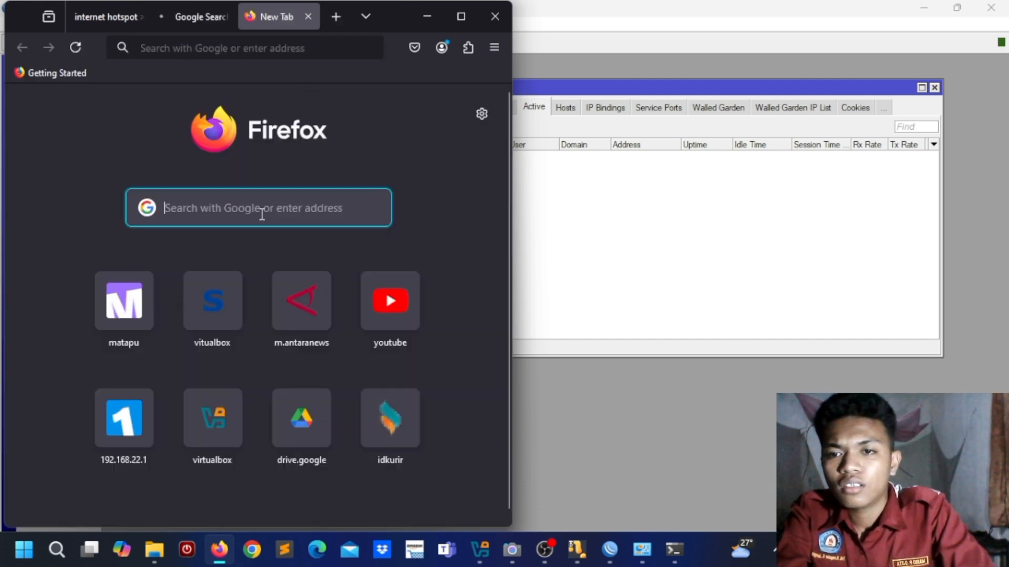
pyautogui.click(401, 325)
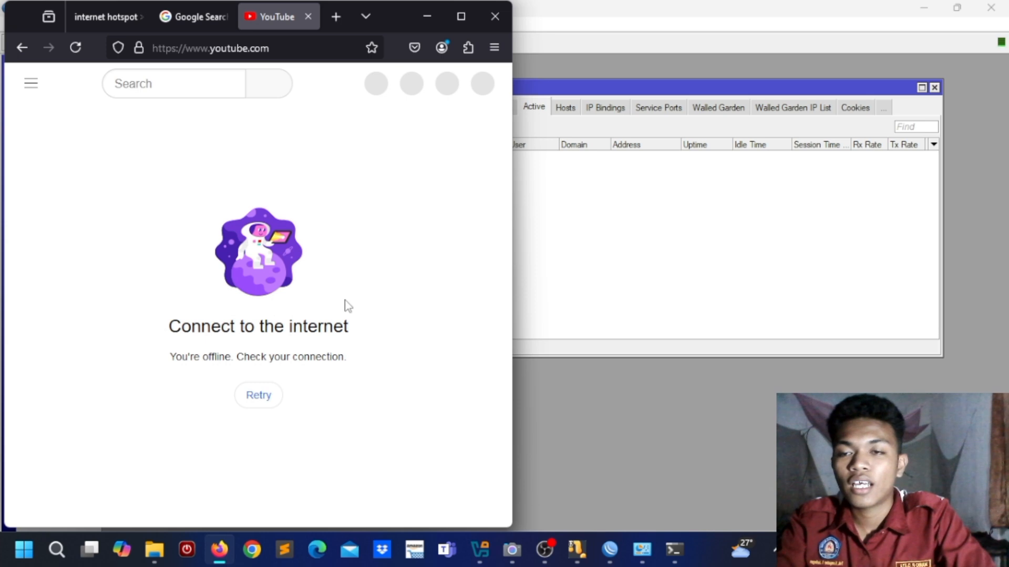
# Step: Reload the hotspot tab's login page, dismiss the saved-logins list, and minimize Firefox
pyautogui.click(97, 16)
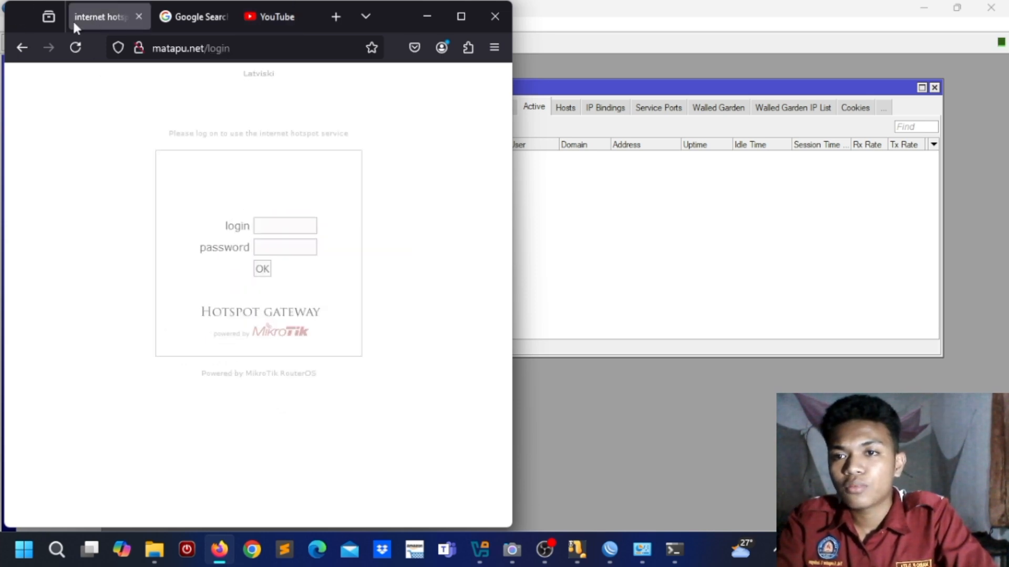
pyautogui.click(75, 47)
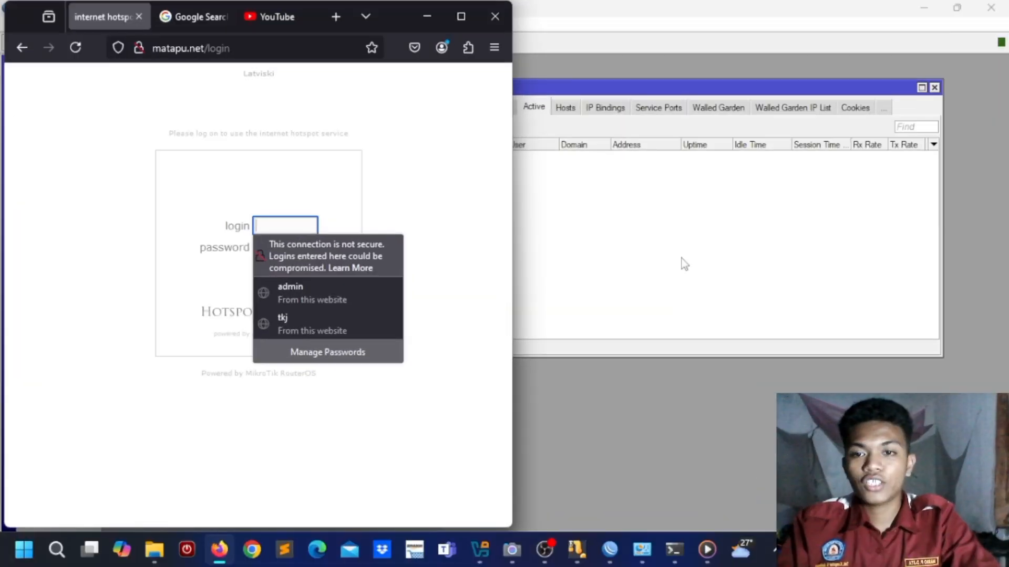
pyautogui.click(395, 449)
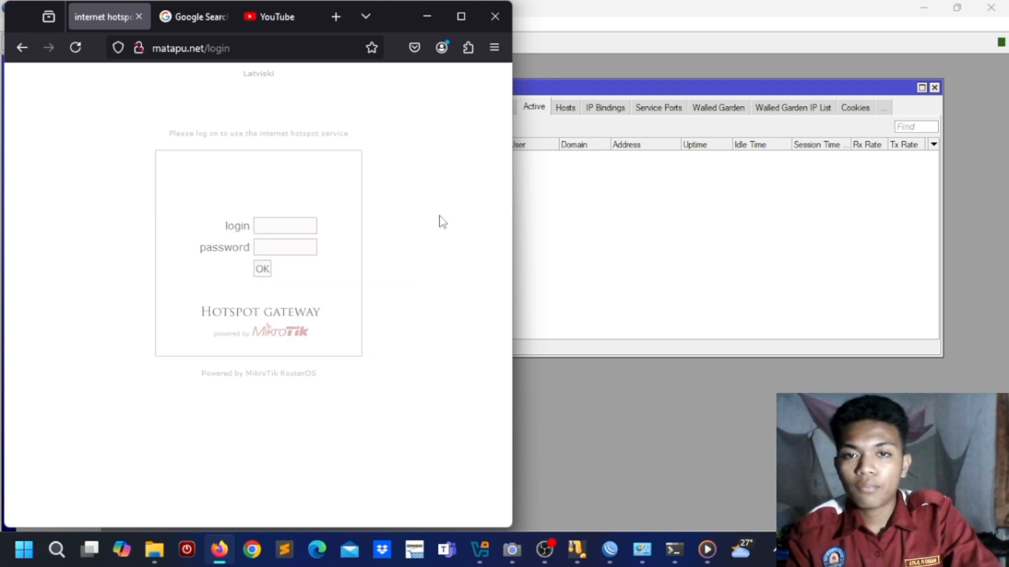
pyautogui.click(427, 16)
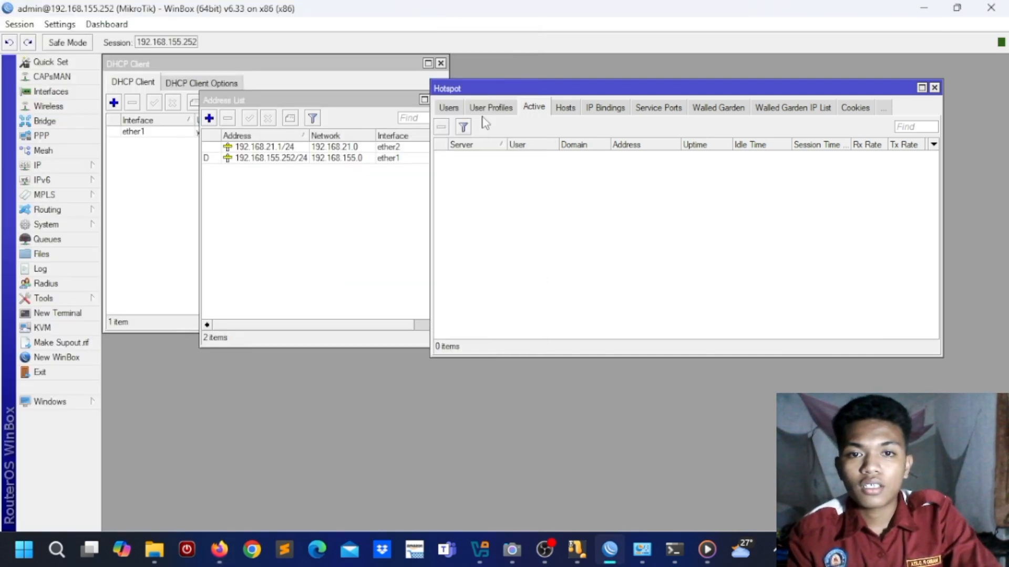
# Step: Add hotspot user user1 with a password and the mario profile
pyautogui.click(458, 109)
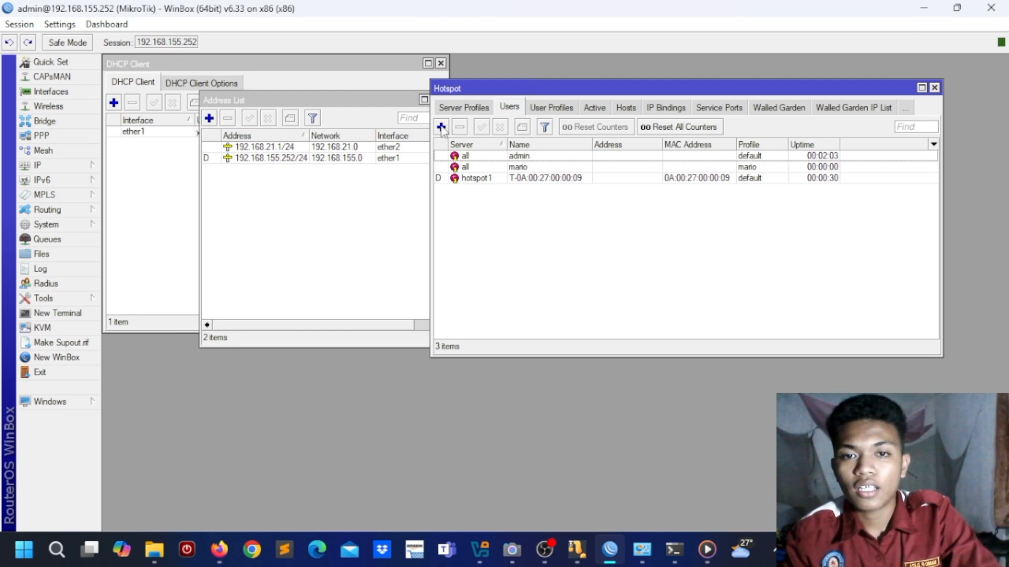
pyautogui.click(442, 127)
pyautogui.click(516, 247)
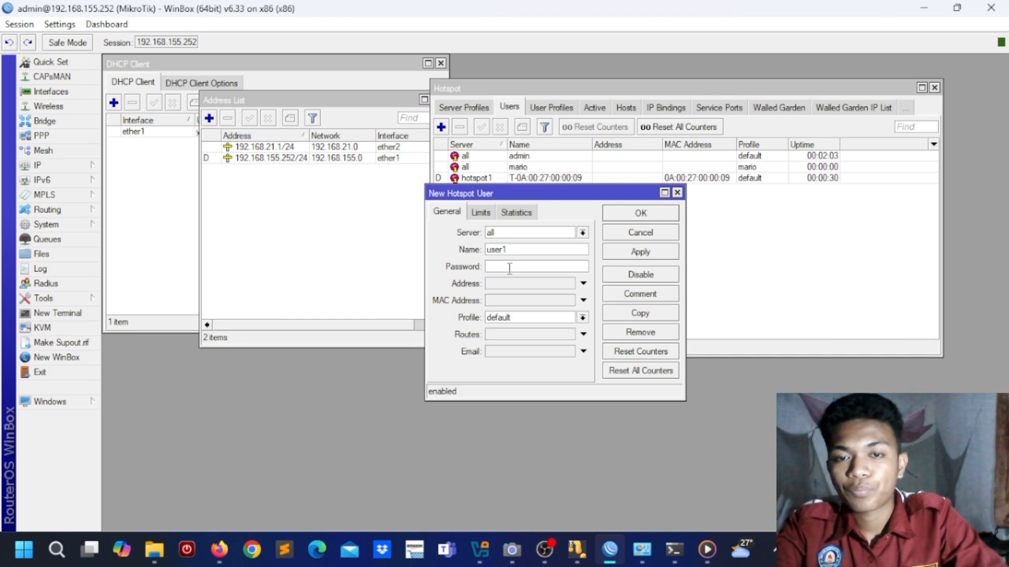
pyautogui.click(509, 266)
pyautogui.write('1234')
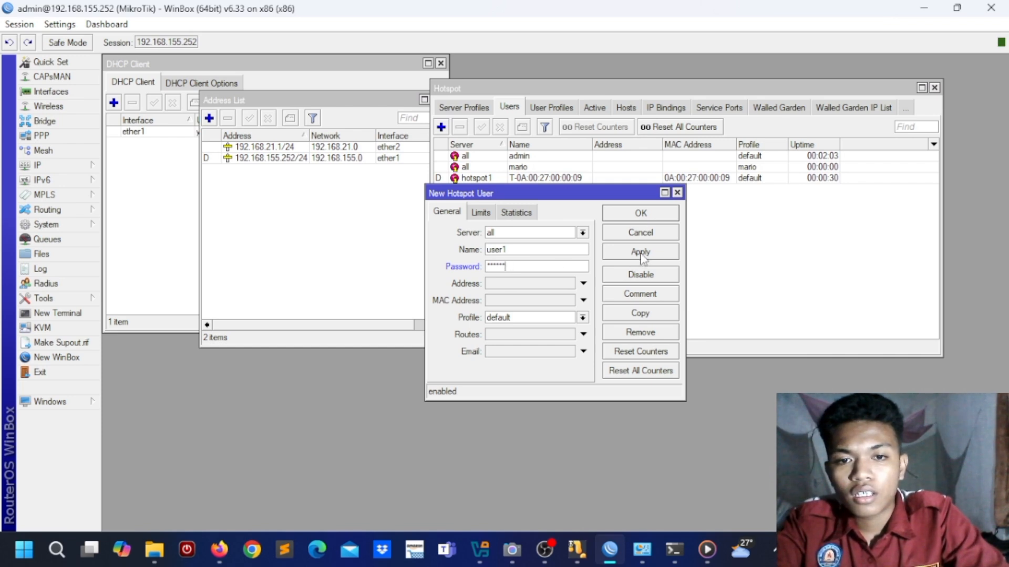
pyautogui.click(582, 318)
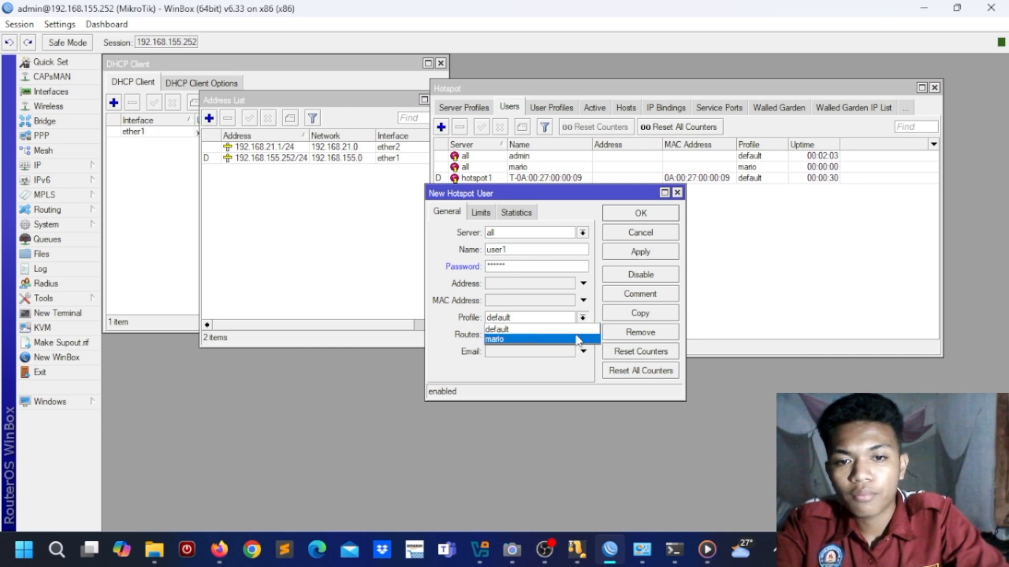
pyautogui.click(577, 339)
pyautogui.click(665, 257)
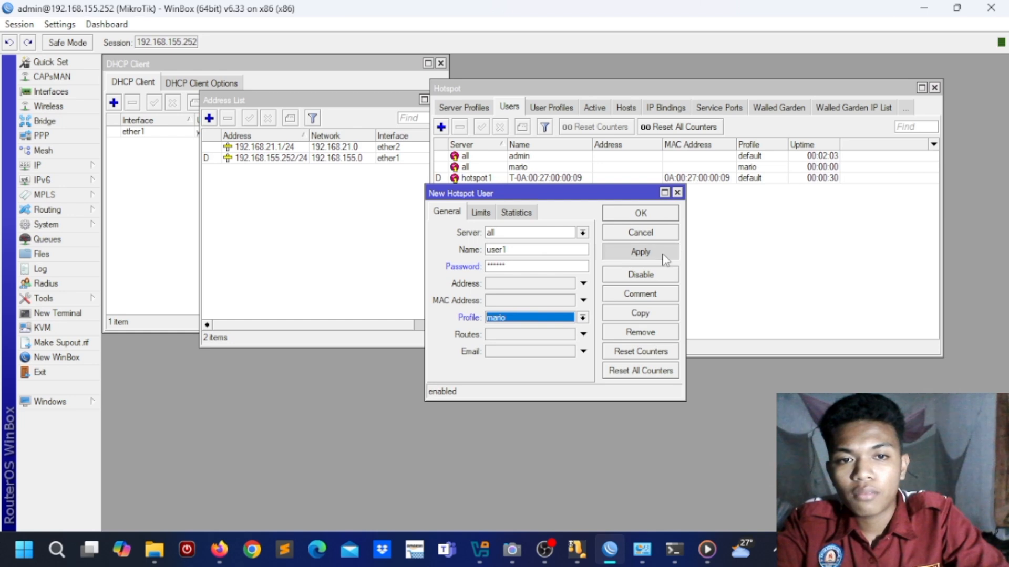
pyautogui.click(657, 217)
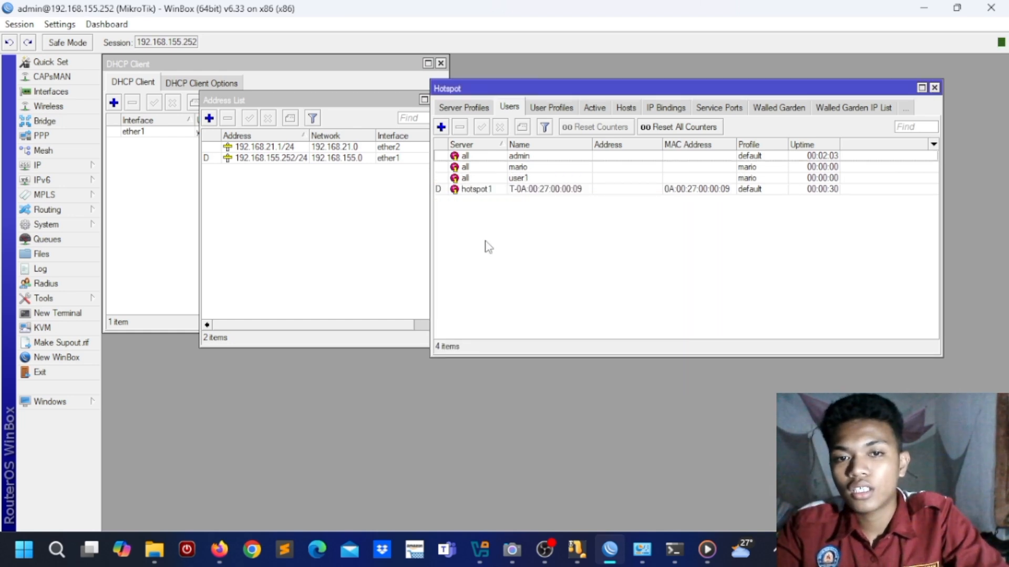
# Step: Set user1's uptime limit to 00:00:30 on its Limits tab and save
pyautogui.doubleClick(515, 179)
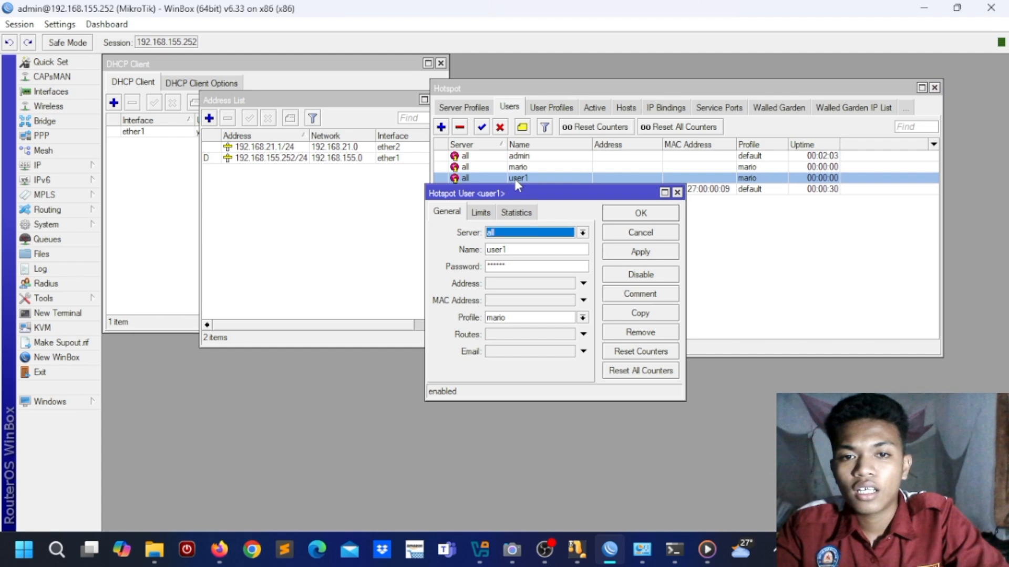
pyautogui.click(481, 212)
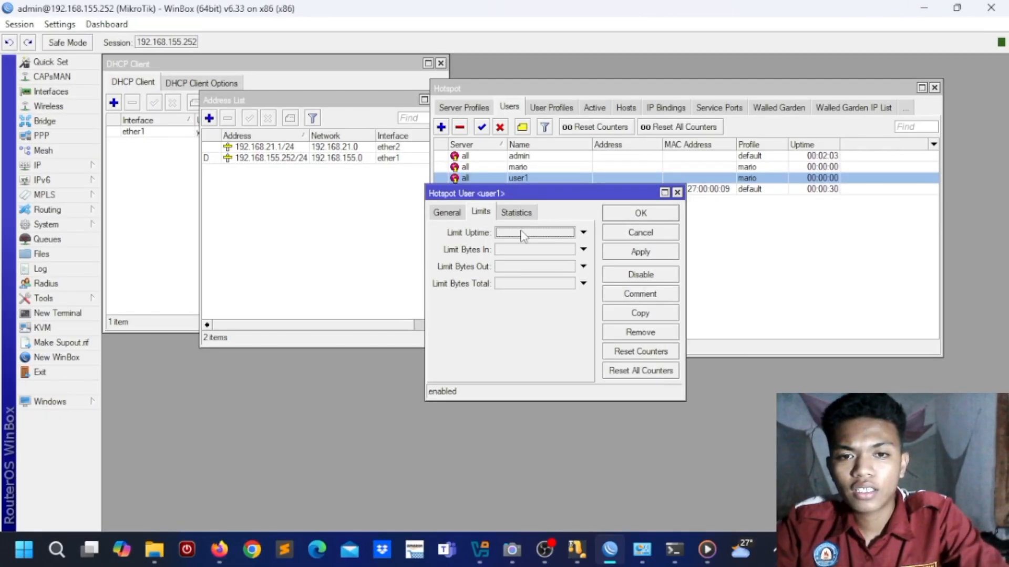
pyautogui.click(521, 232)
pyautogui.click(524, 234)
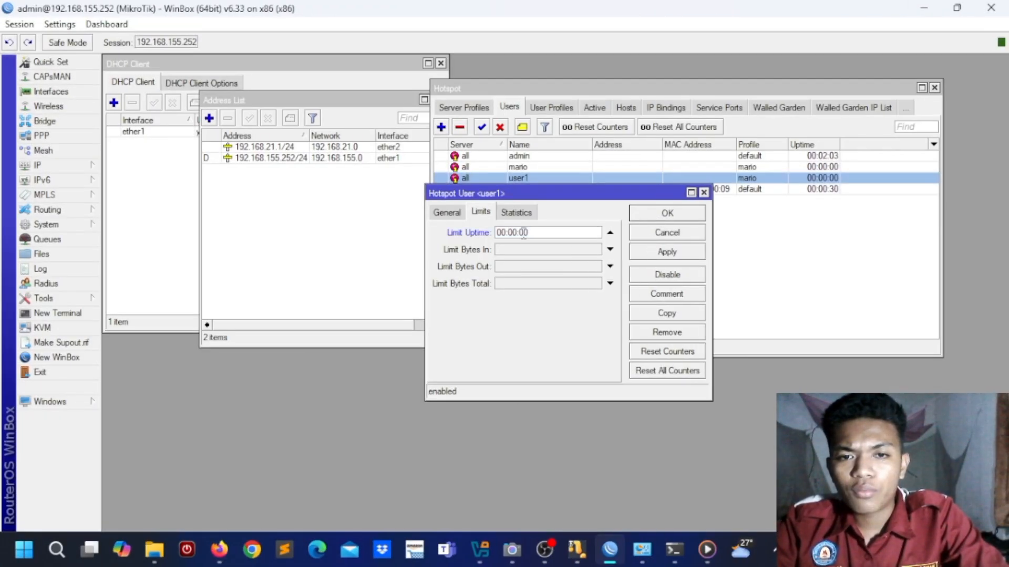
pyautogui.press('BackSpace')
pyautogui.write('3')
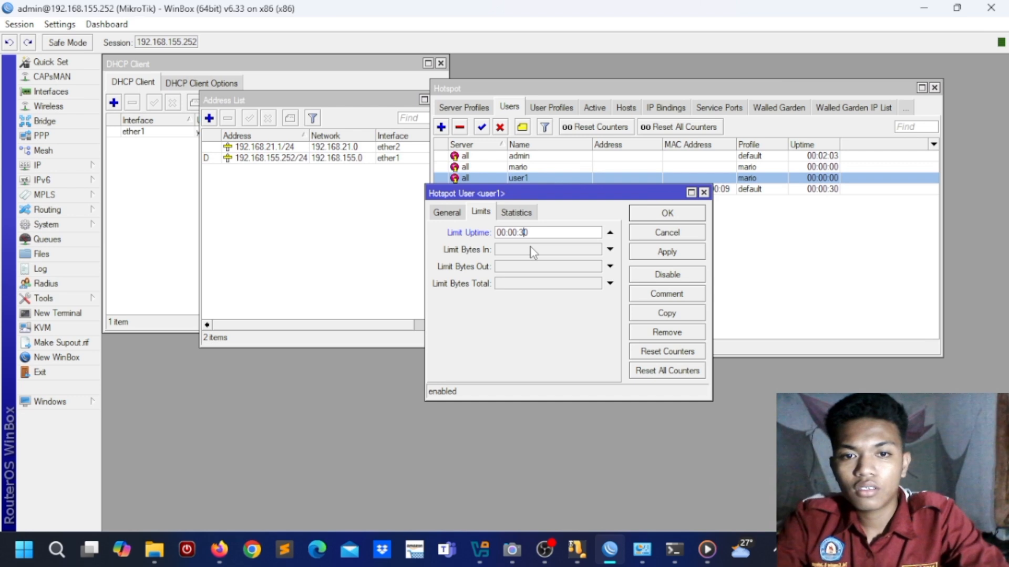
pyautogui.click(665, 251)
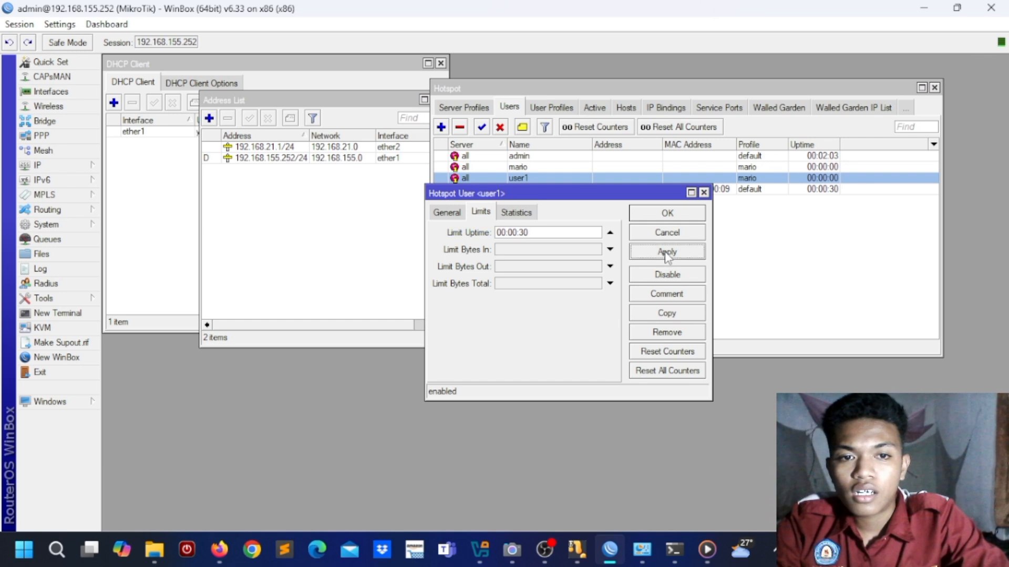
pyautogui.click(667, 215)
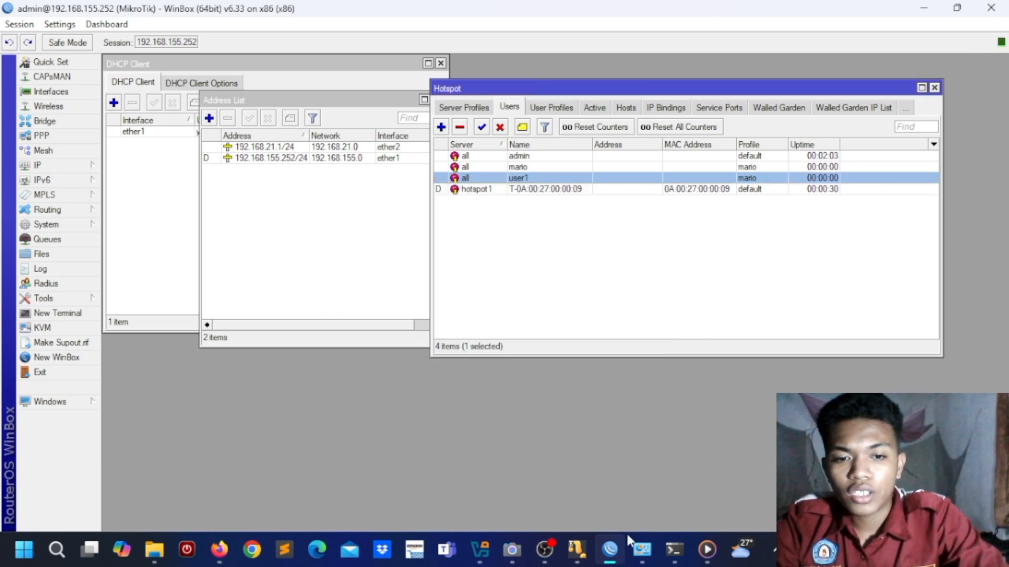
pyautogui.click(674, 550)
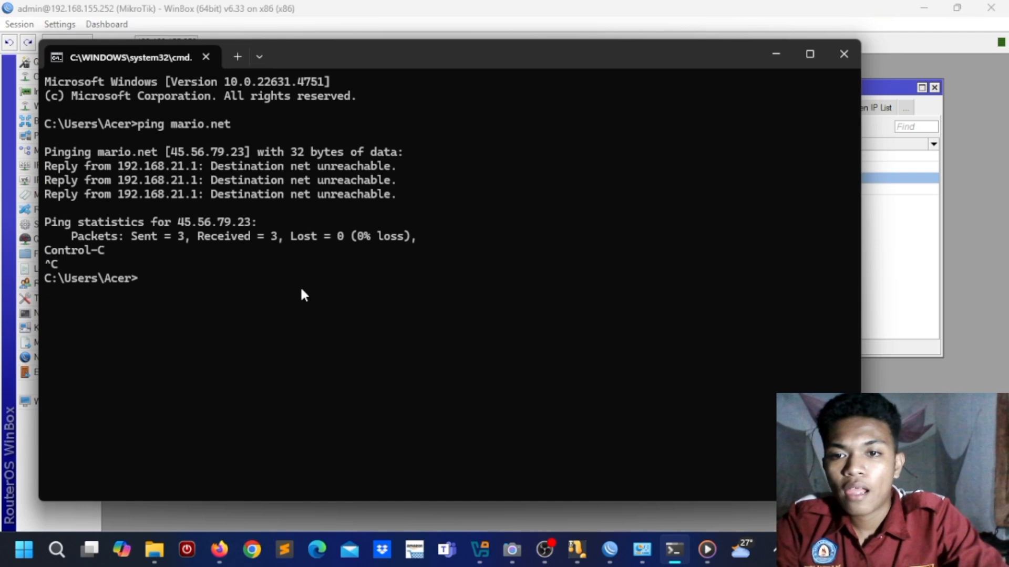
pyautogui.write('cls')
pyautogui.press('Return')
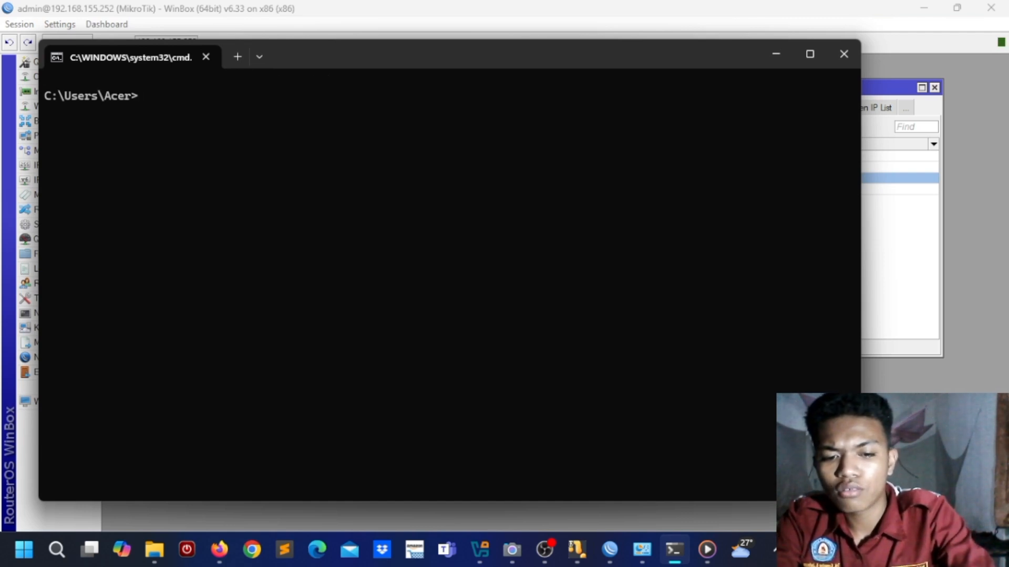
pyautogui.write('ping')
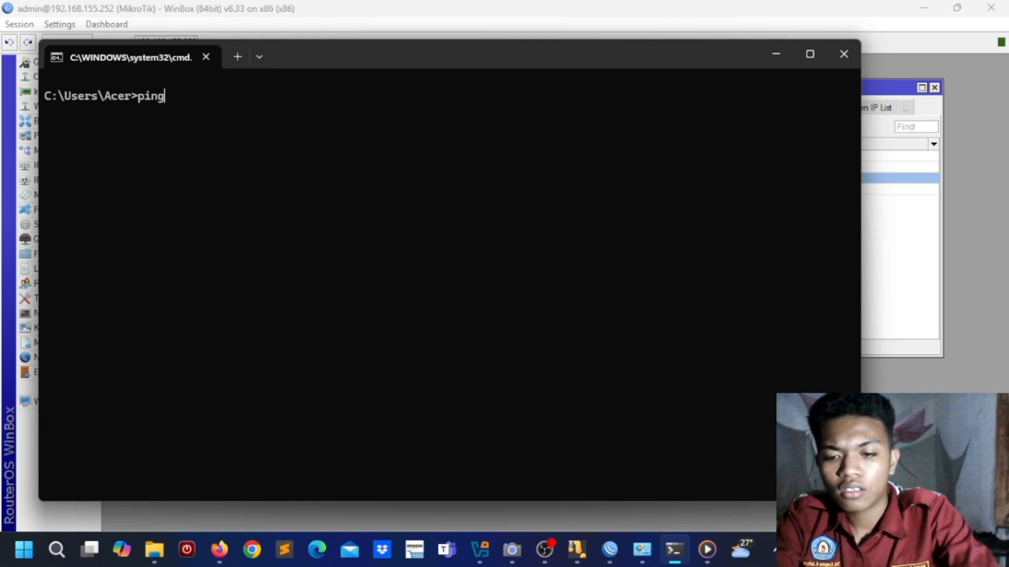
pyautogui.write(' www.')
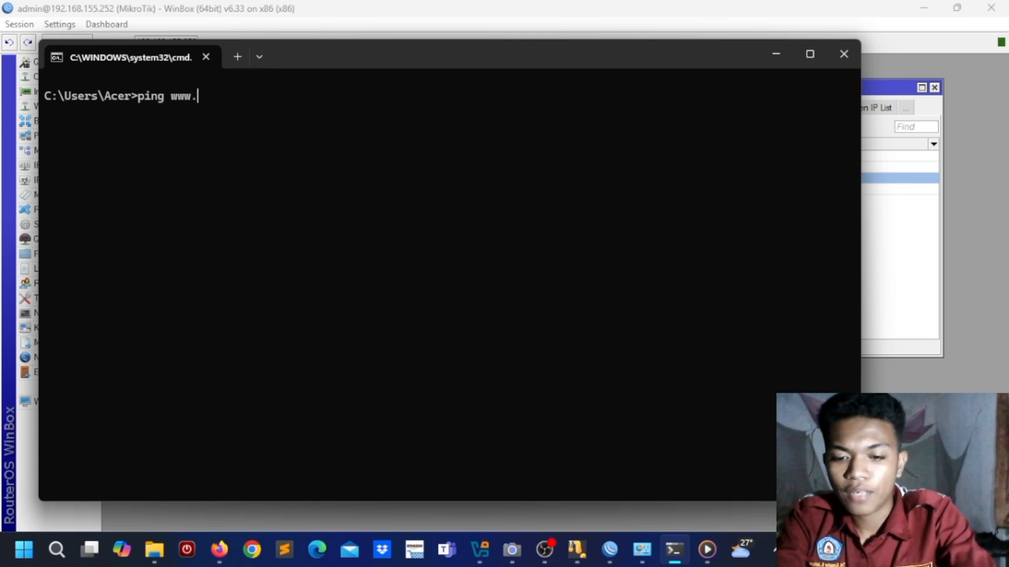
pyautogui.write('google.com')
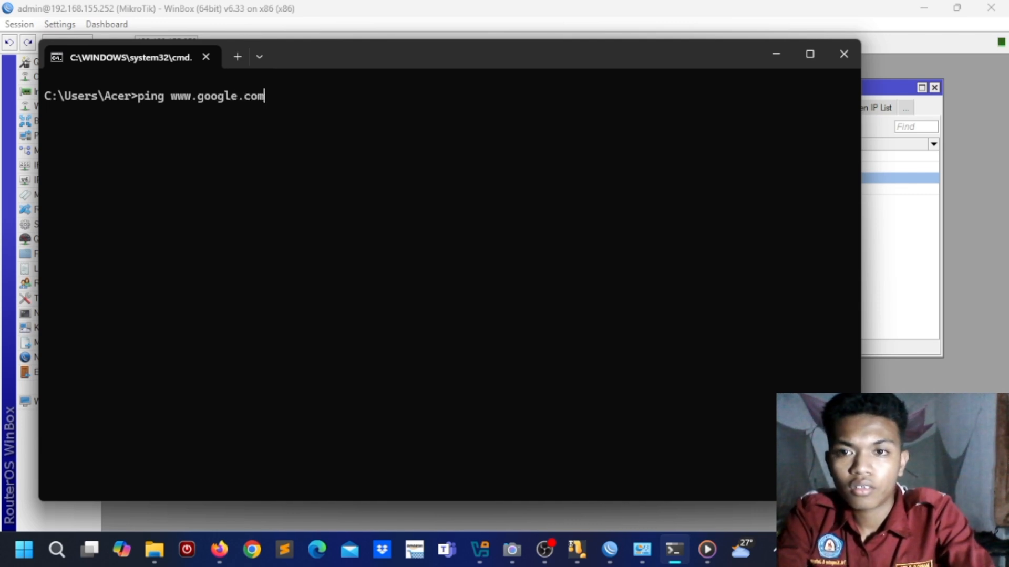
pyautogui.write(' -t')
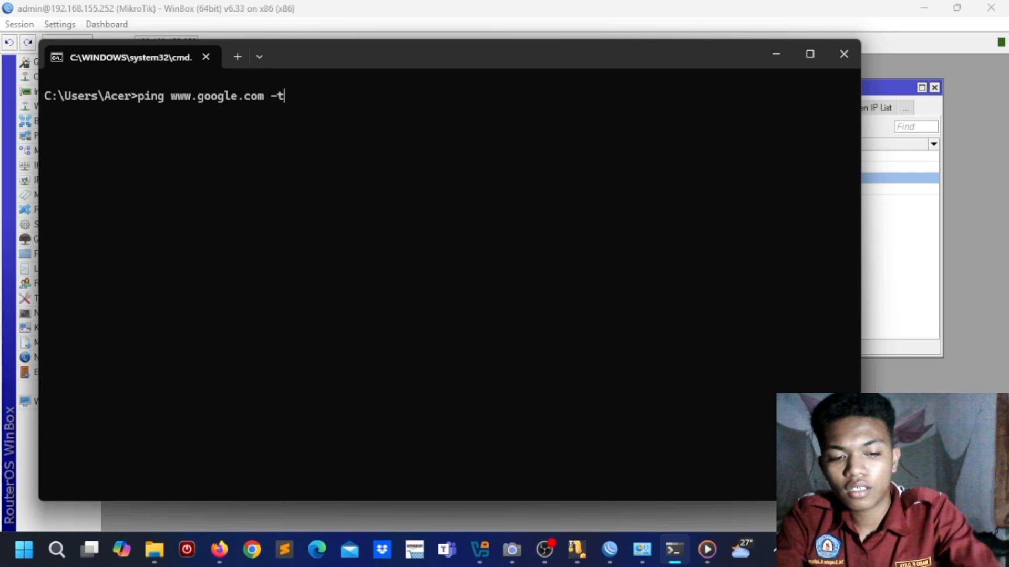
pyautogui.press('Return')
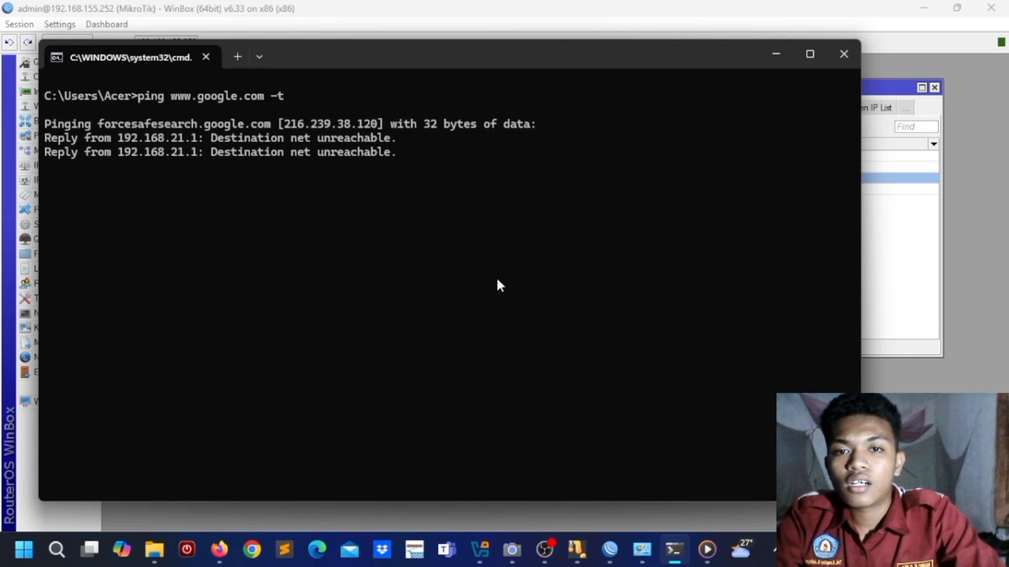
pyautogui.click(777, 53)
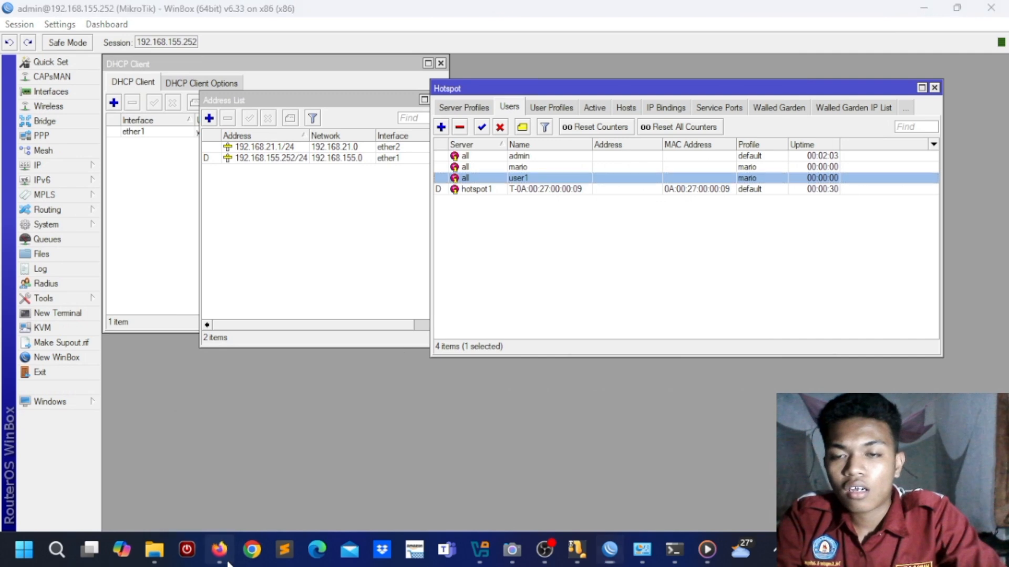
# Step: Enter user1 and its password on the Firefox hotspot login page and submit the login
pyautogui.click(224, 557)
pyautogui.click(292, 227)
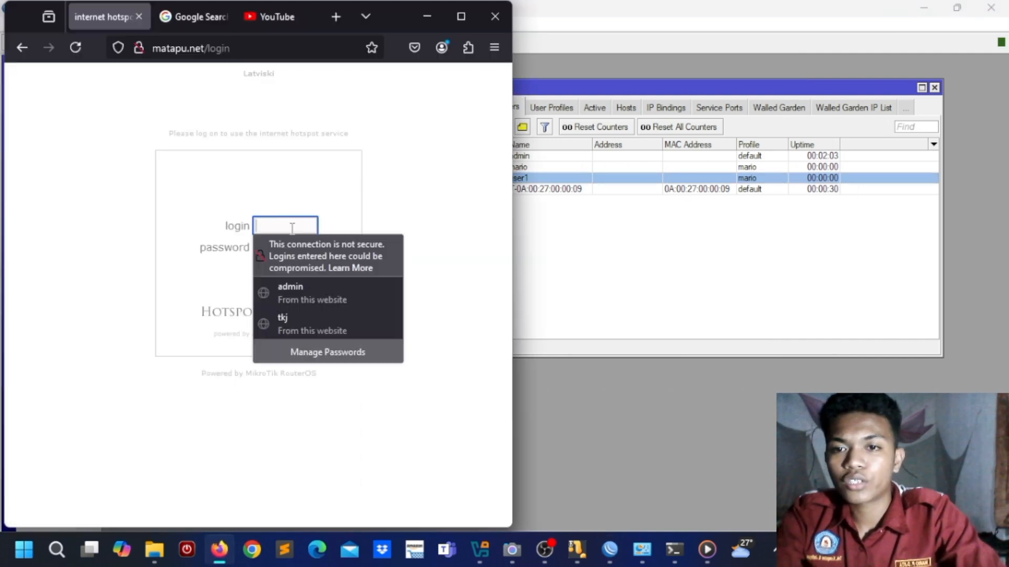
pyautogui.write('user1')
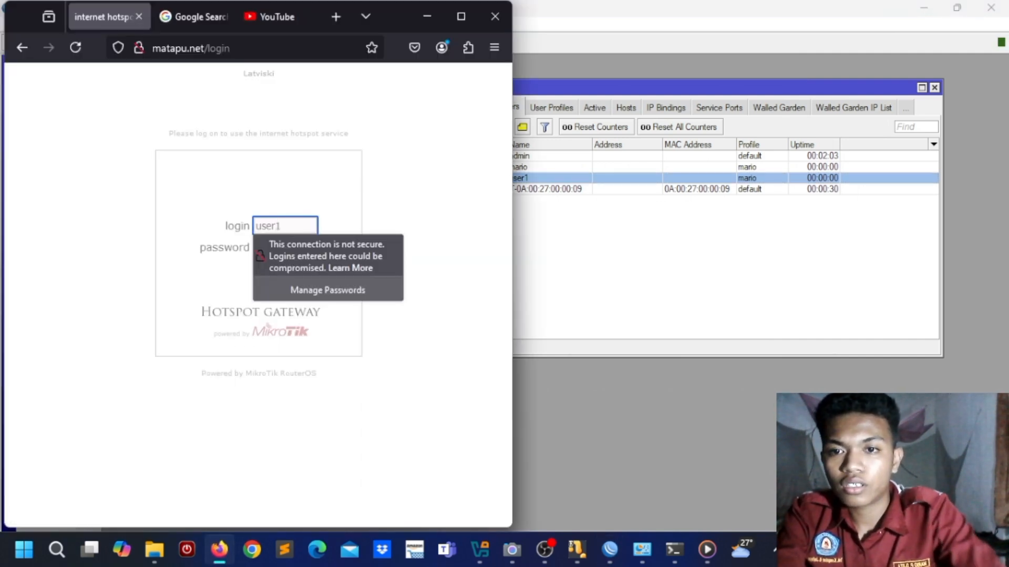
pyautogui.click(235, 248)
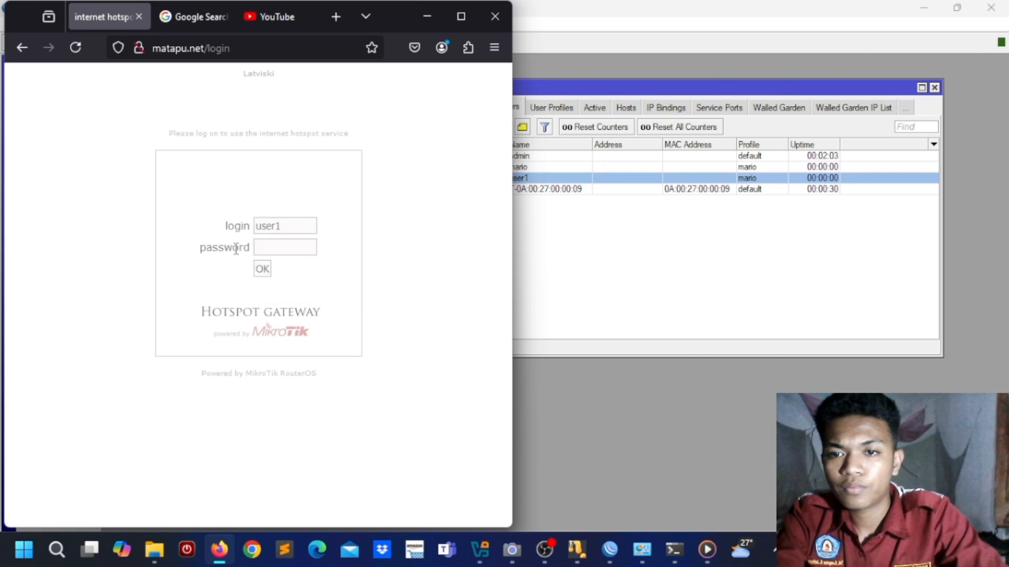
pyautogui.click(267, 247)
pyautogui.write('12345')
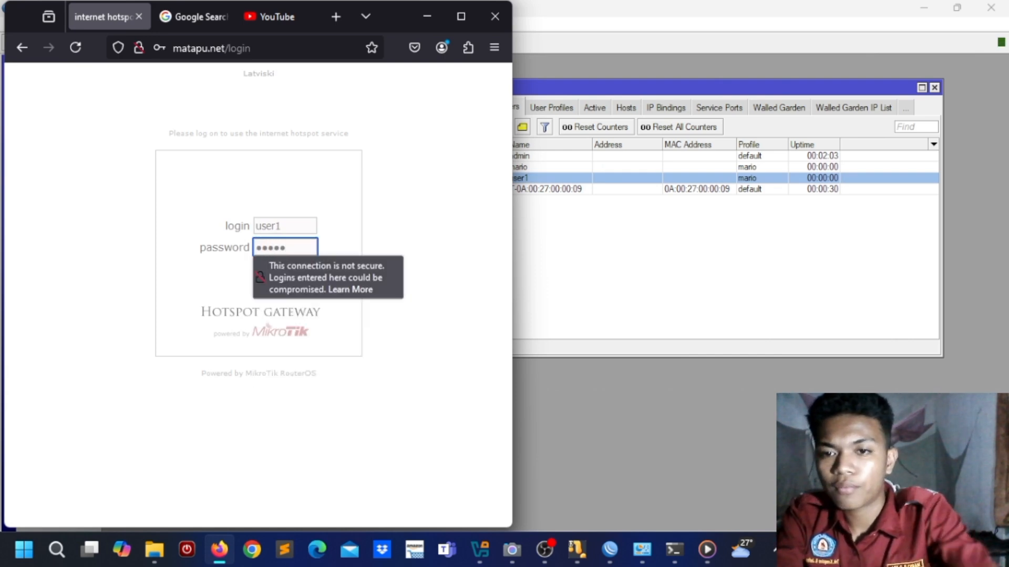
pyautogui.click(242, 260)
pyautogui.click(262, 270)
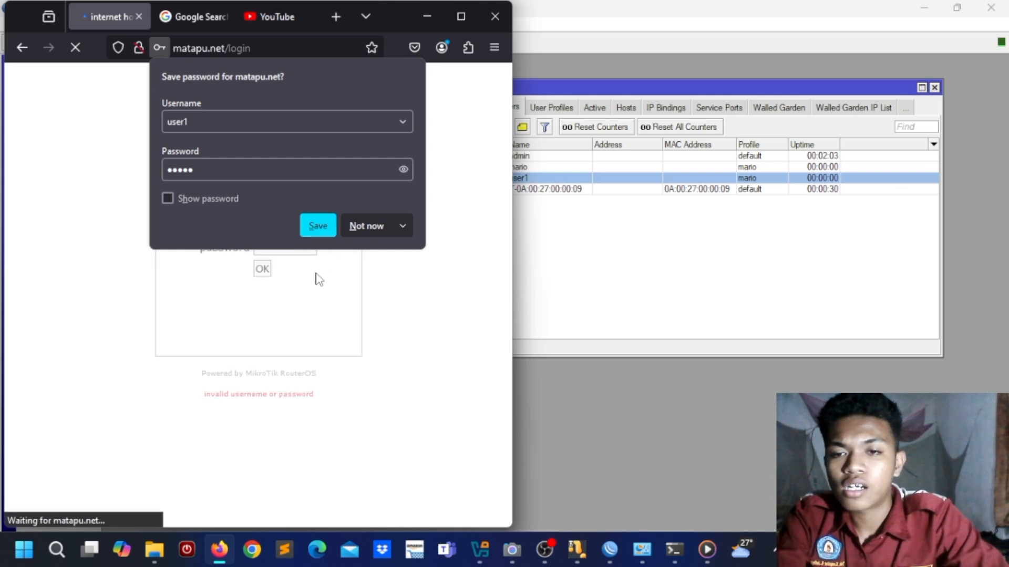
# Step: After the invalid-password error, retype the password, log in again as user1, and view the active sessions
pyautogui.click(228, 281)
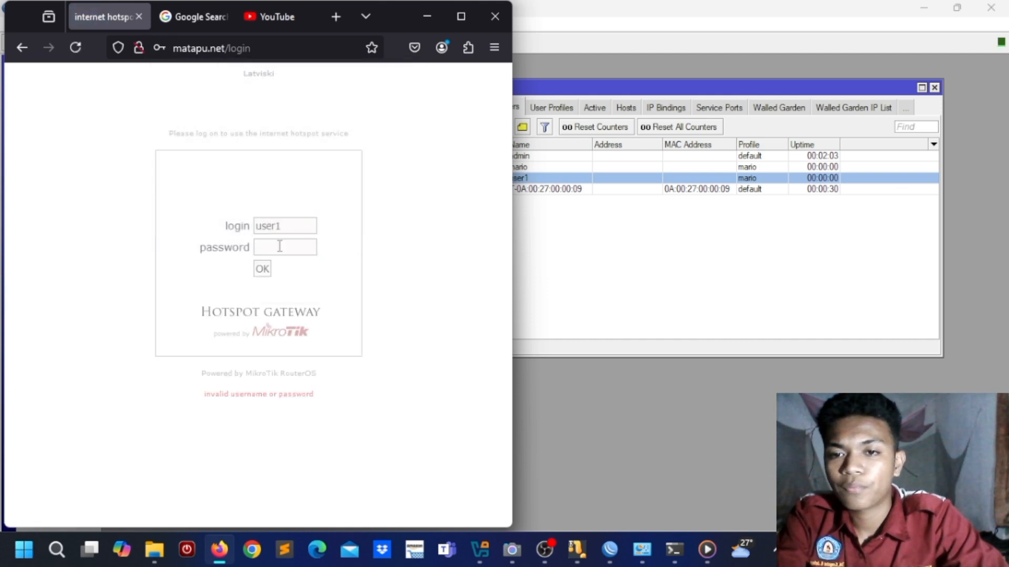
pyautogui.click(279, 247)
pyautogui.write('12345')
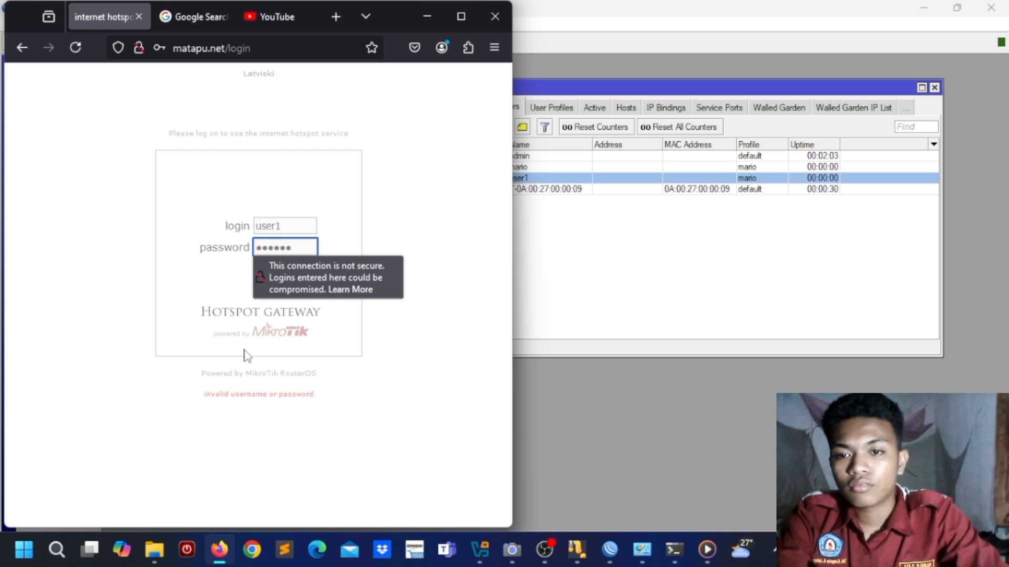
pyautogui.click(264, 334)
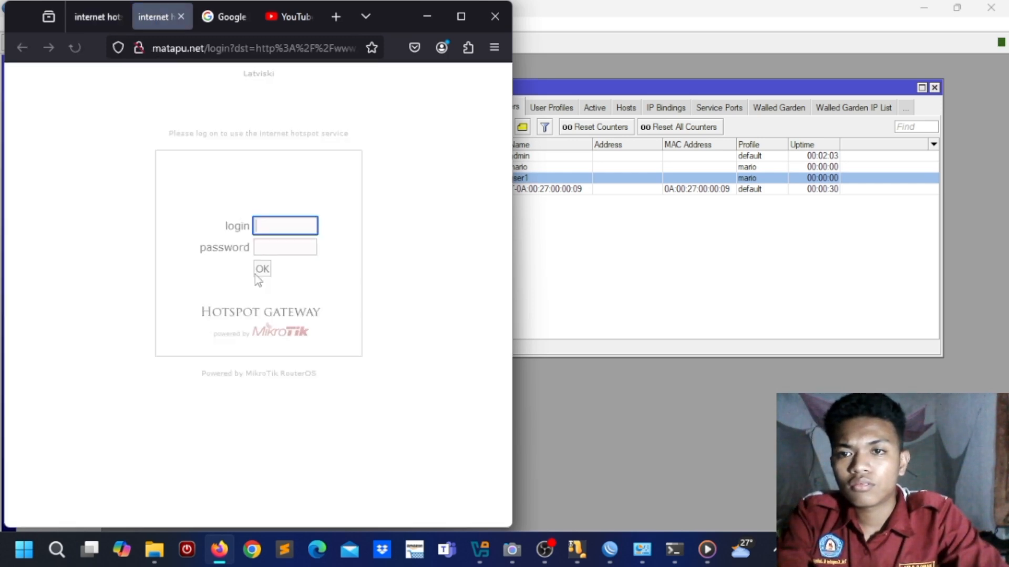
pyautogui.click(85, 16)
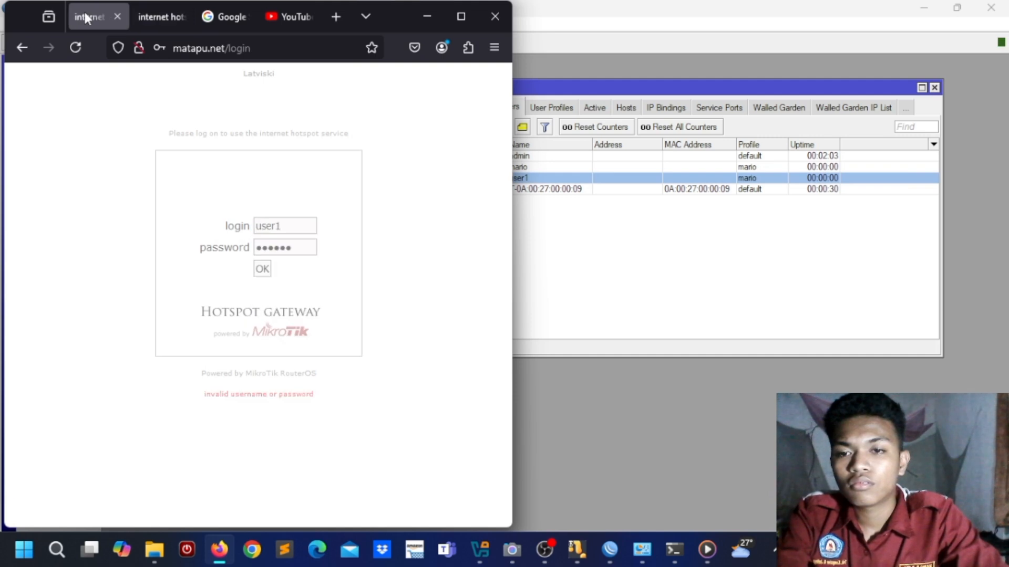
pyautogui.click(263, 269)
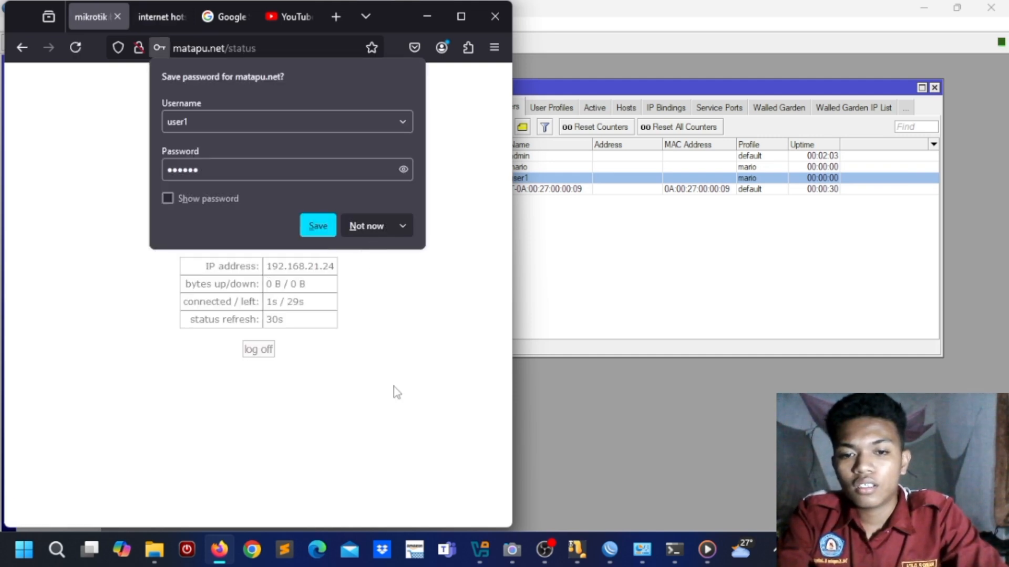
pyautogui.click(605, 109)
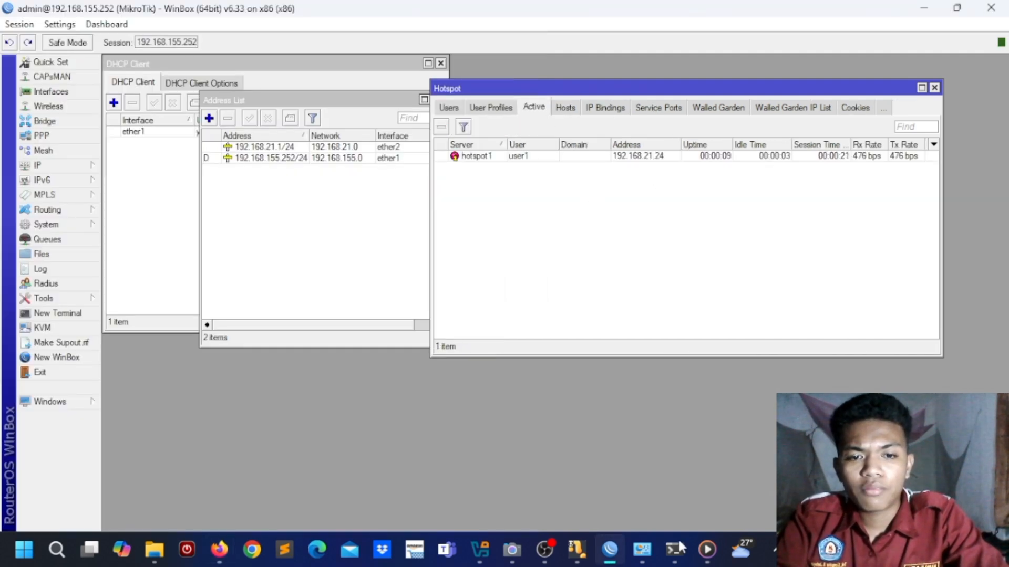
# Step: Place the narrowed command window beside WinBox so its Google ping replies and user1's active session both show
pyautogui.click(680, 559)
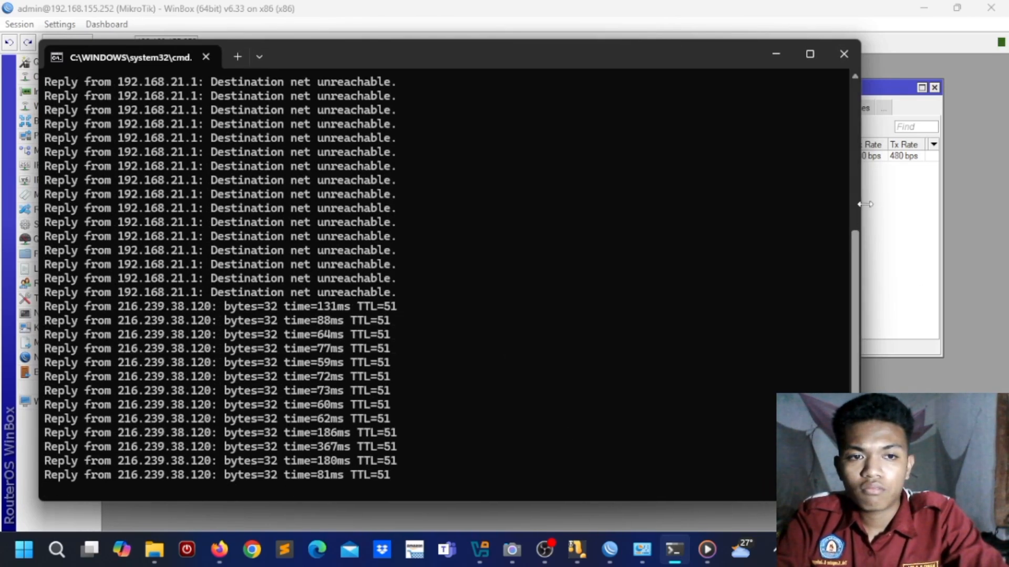
pyautogui.moveTo(860, 207); pyautogui.dragTo(421, 238)
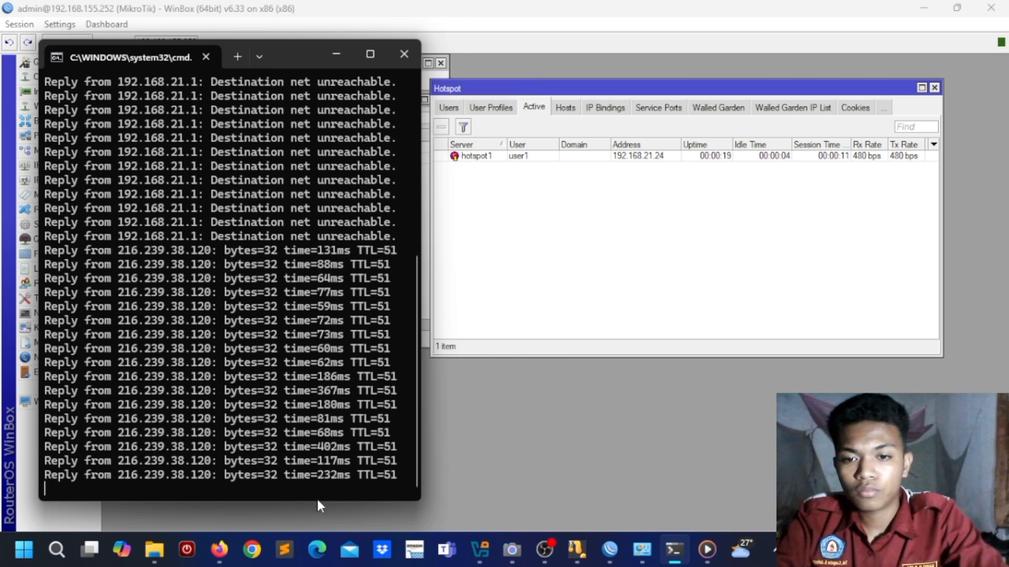
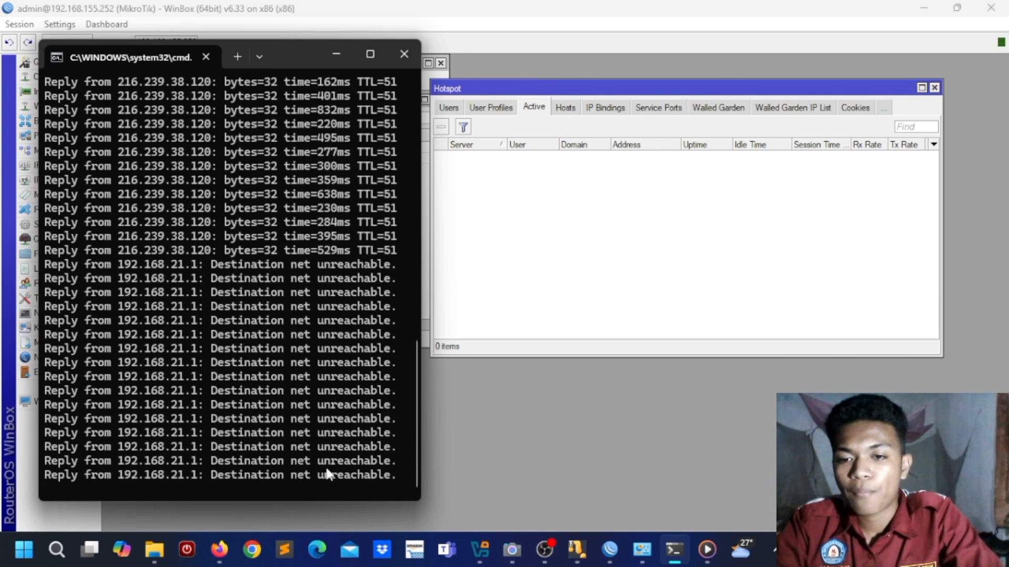
# Step: Stop the continuous ping to 216.239.38.120: 76 sent, 76 received, 0% loss
pyautogui.hotkey('ctrl', 'c')
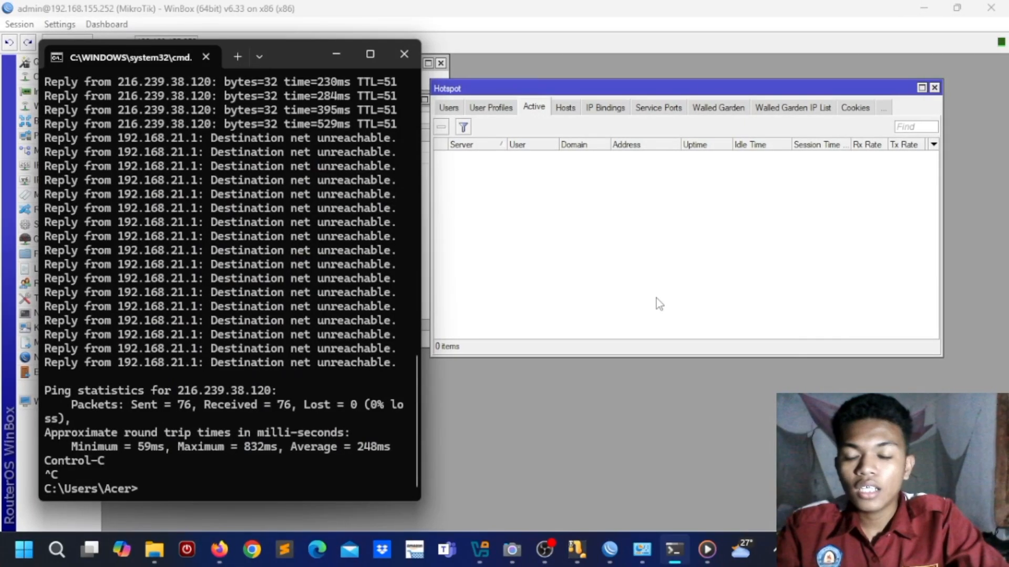
# Step: Bring Firefox's hotspot login page forward and resize it onto the right side of the screen
pyautogui.click(219, 549)
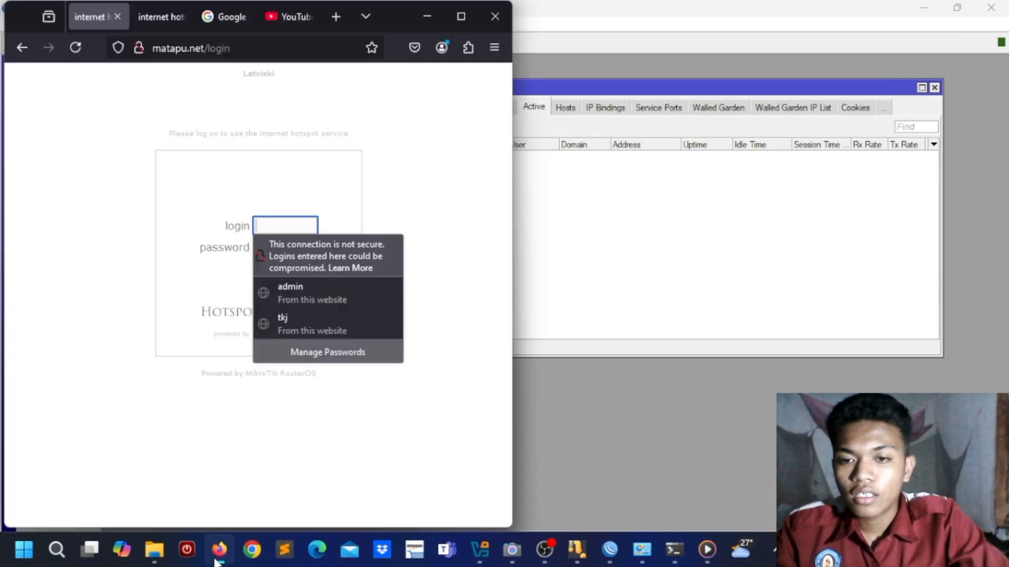
pyautogui.moveTo(399, 14); pyautogui.dragTo(879, 0)
pyautogui.click(963, 8)
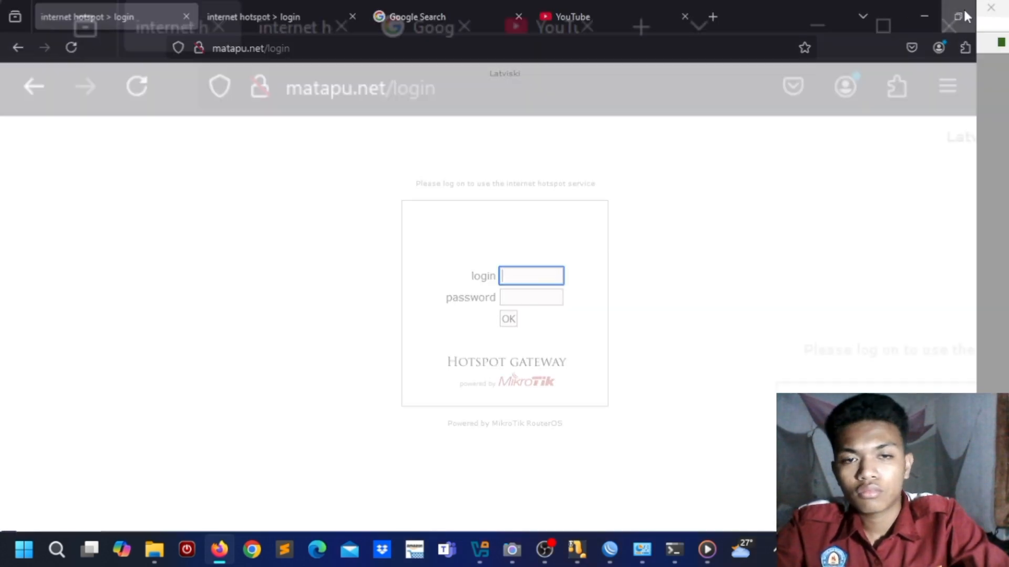
pyautogui.moveTo(388, 17); pyautogui.dragTo(836, 67)
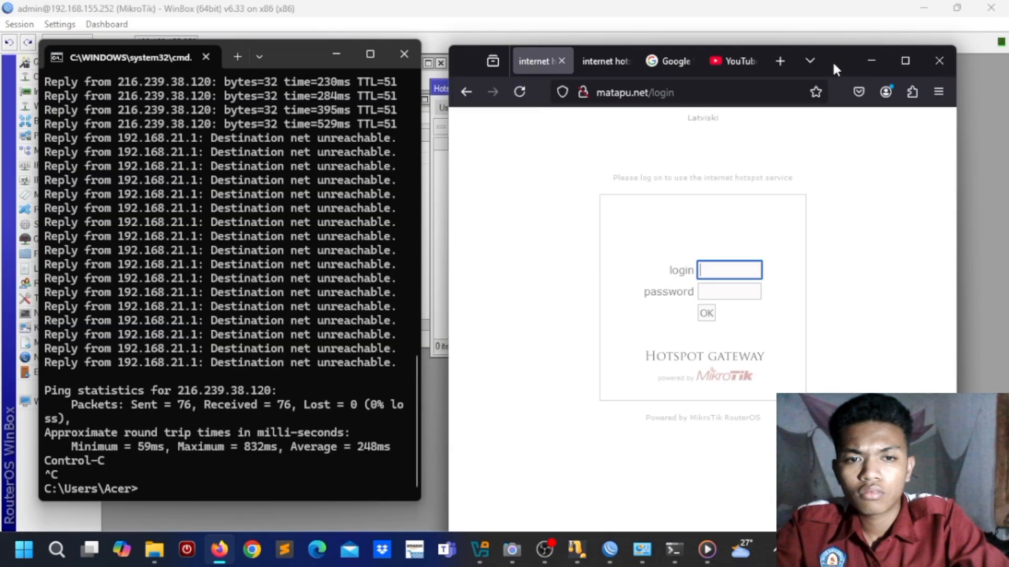
# Step: Submit the user1 hotspot login, refused for reaching its uptime limit, then minimize Firefox
pyautogui.write('user1')
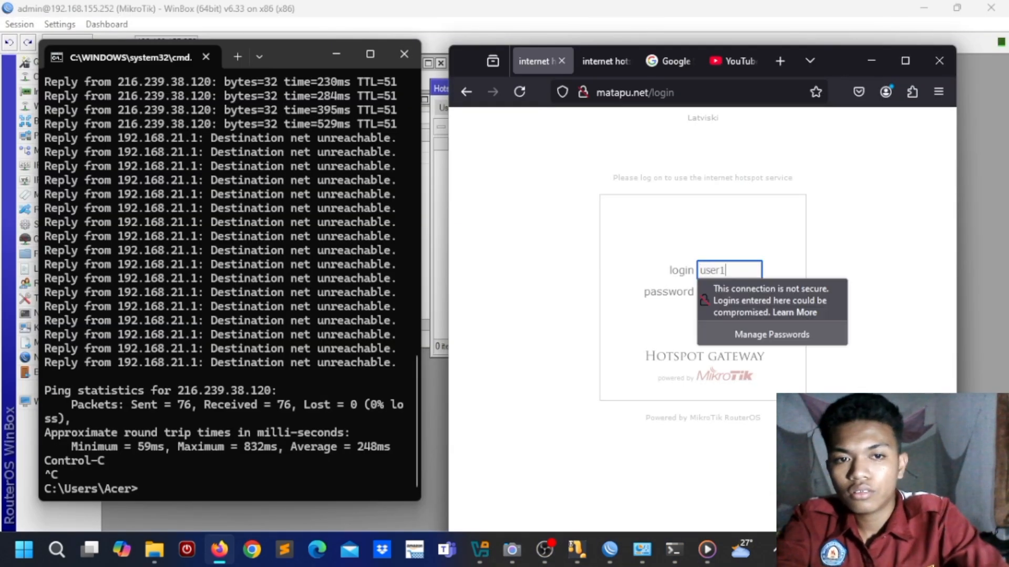
pyautogui.click(705, 293)
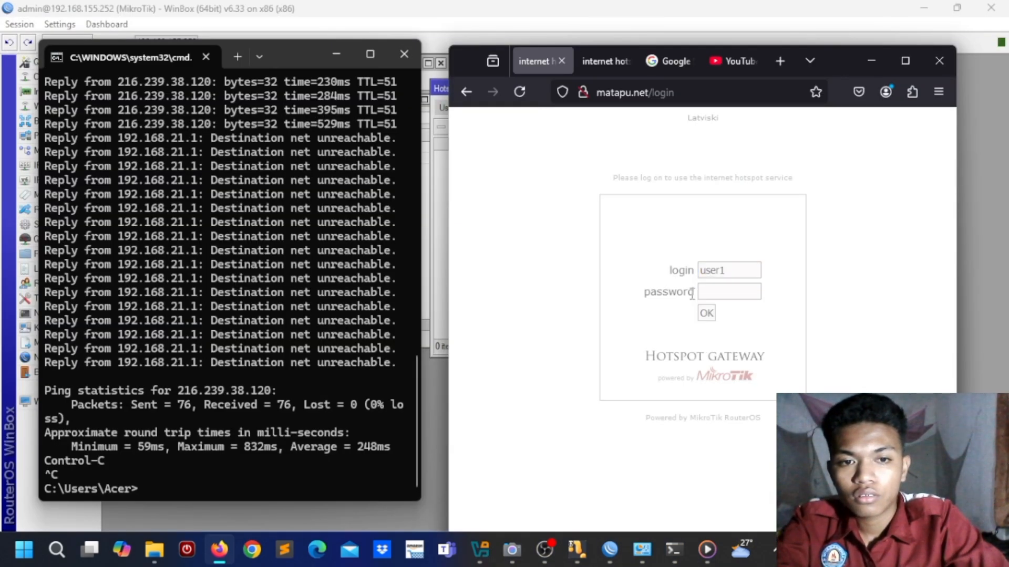
pyautogui.write('••••••')
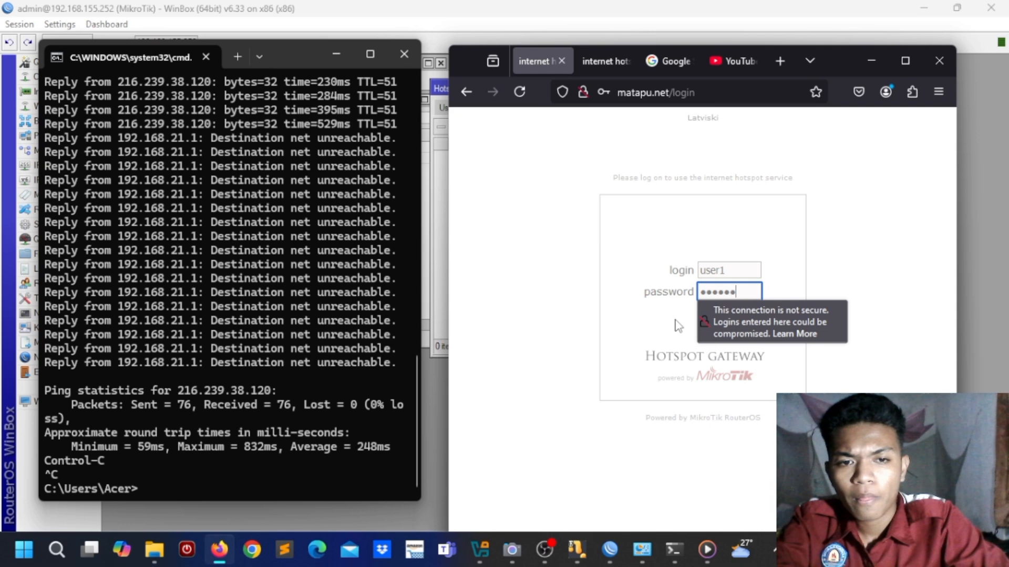
pyautogui.click(752, 292)
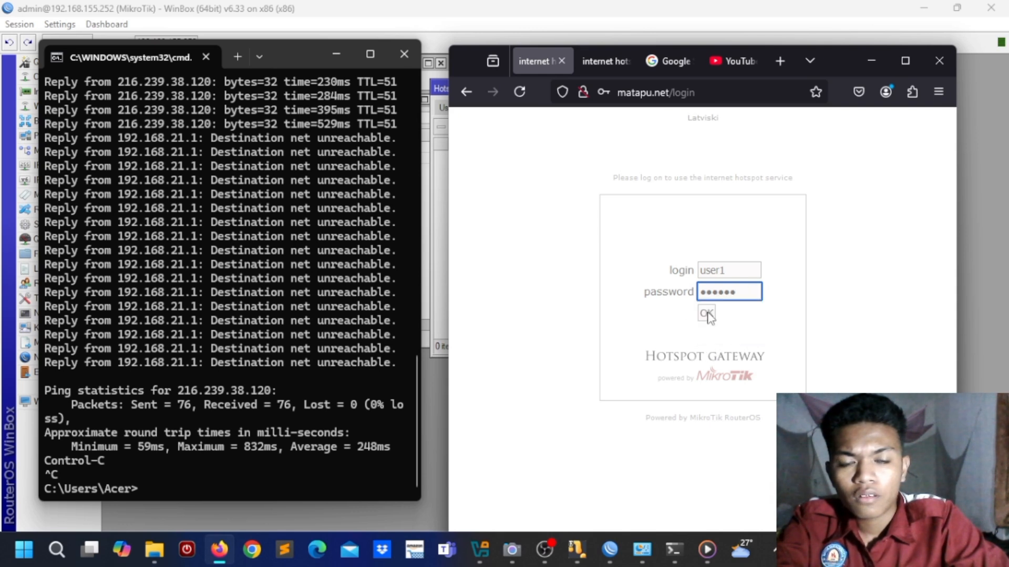
pyautogui.click(707, 314)
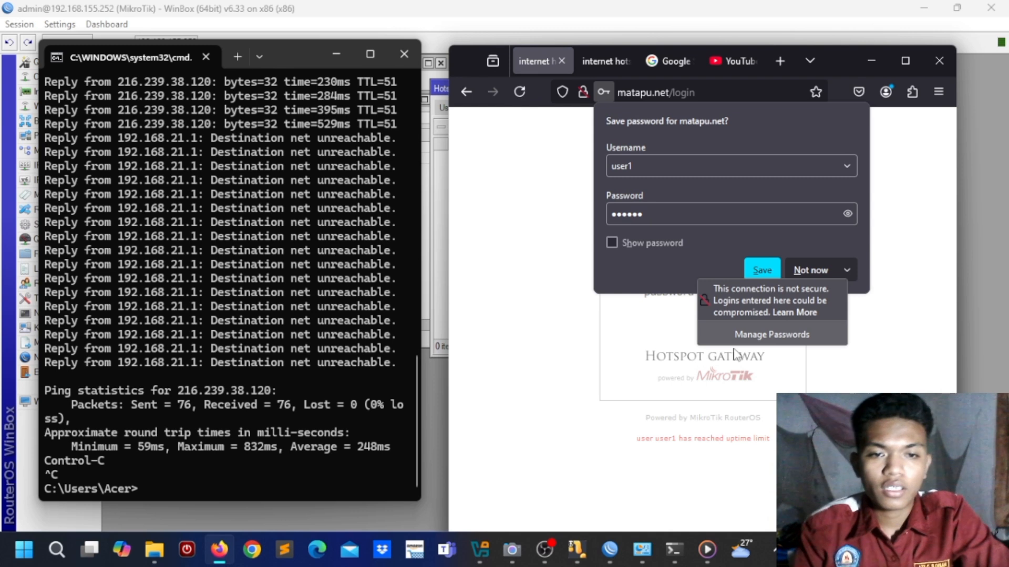
pyautogui.click(653, 336)
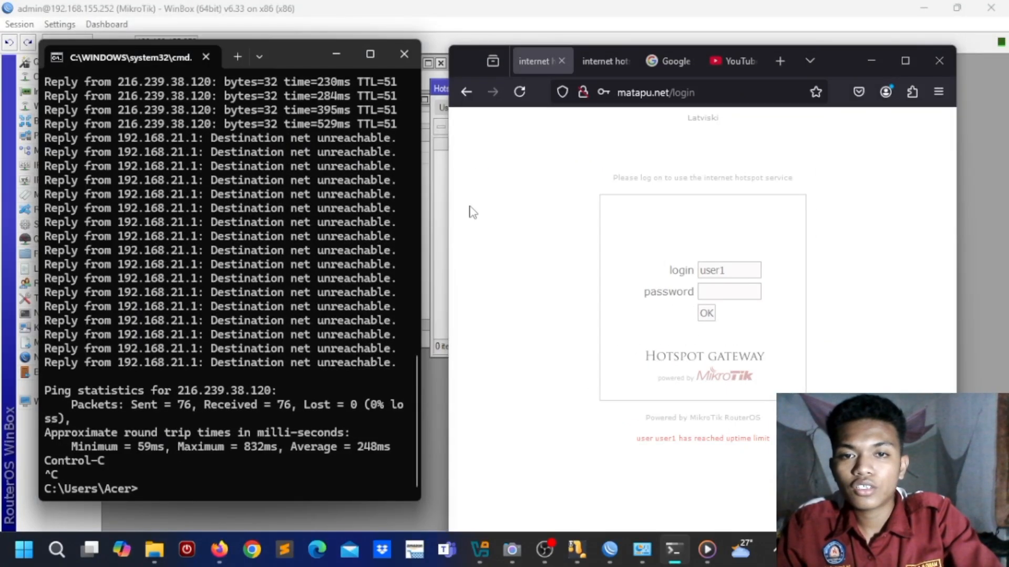
pyautogui.click(865, 64)
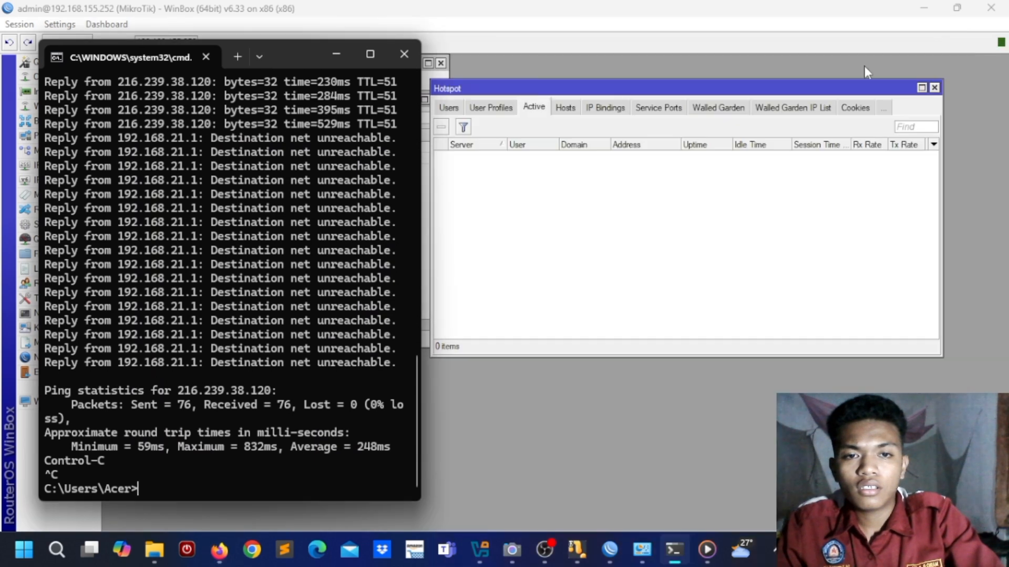
# Step: On user1's Limits, clear Limit Uptime and set Limit Bytes Out to 10000000, then apply
pyautogui.click(336, 55)
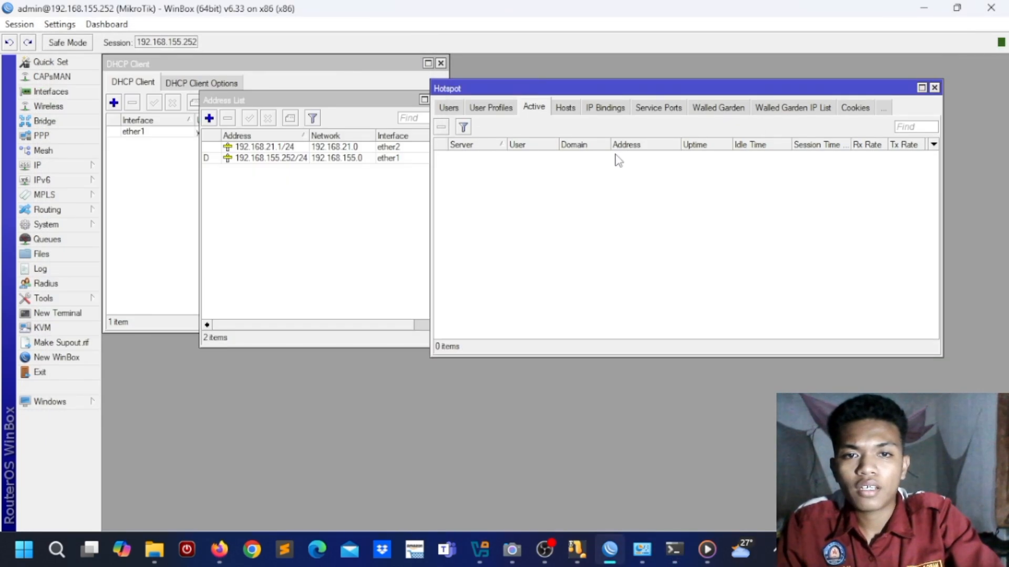
pyautogui.click(453, 109)
pyautogui.doubleClick(559, 174)
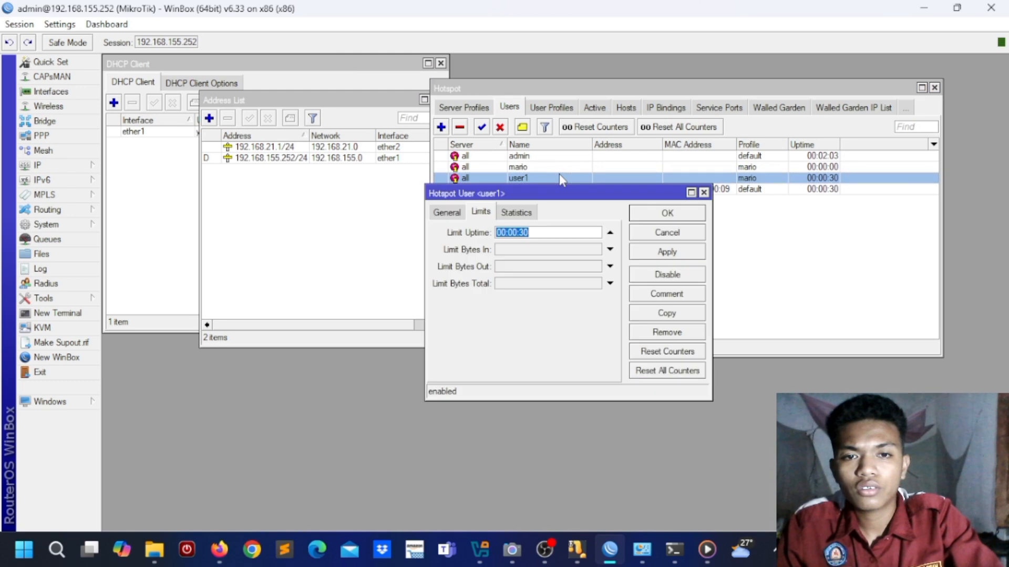
pyautogui.click(610, 235)
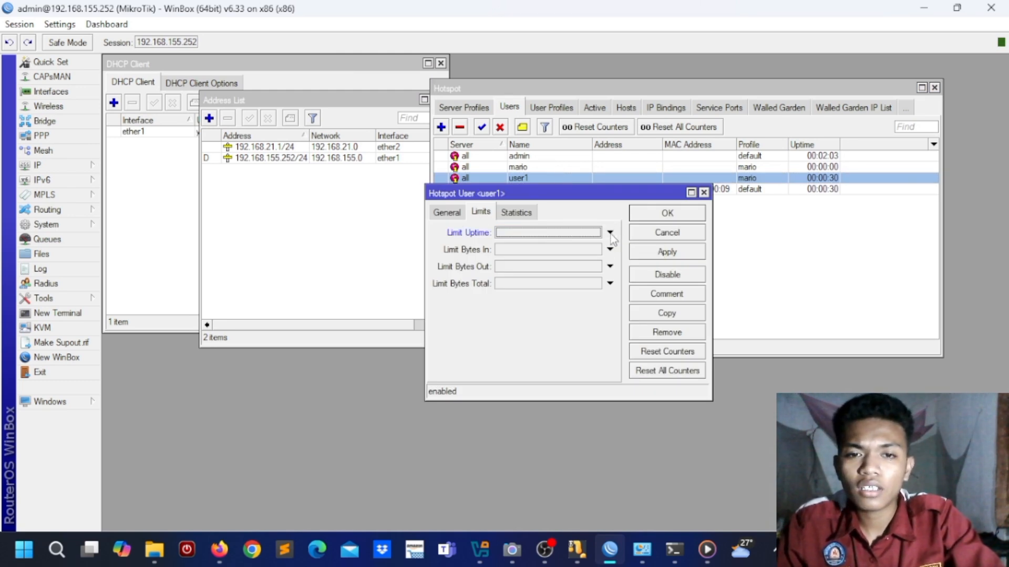
pyautogui.click(539, 267)
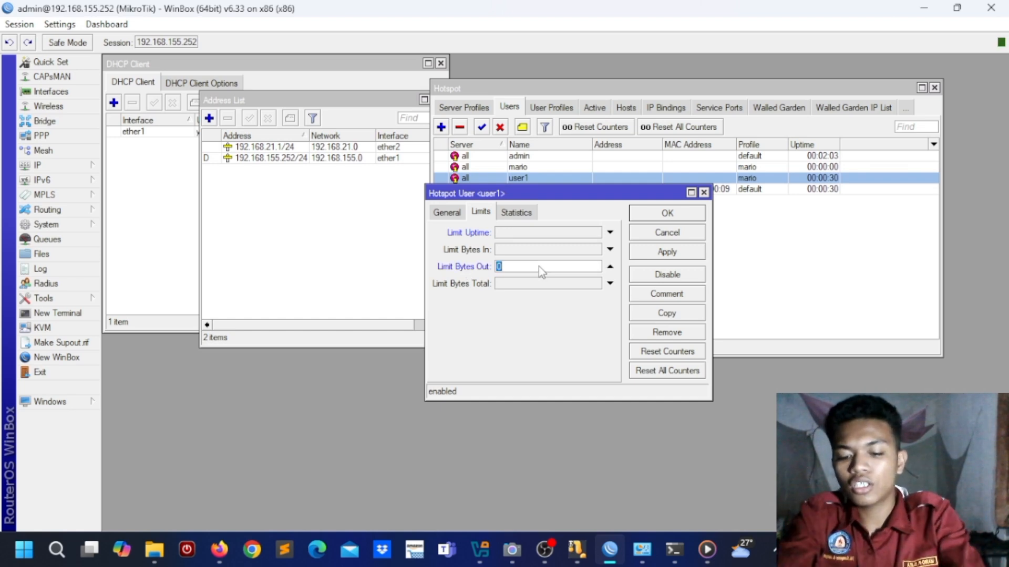
pyautogui.write('10000000')
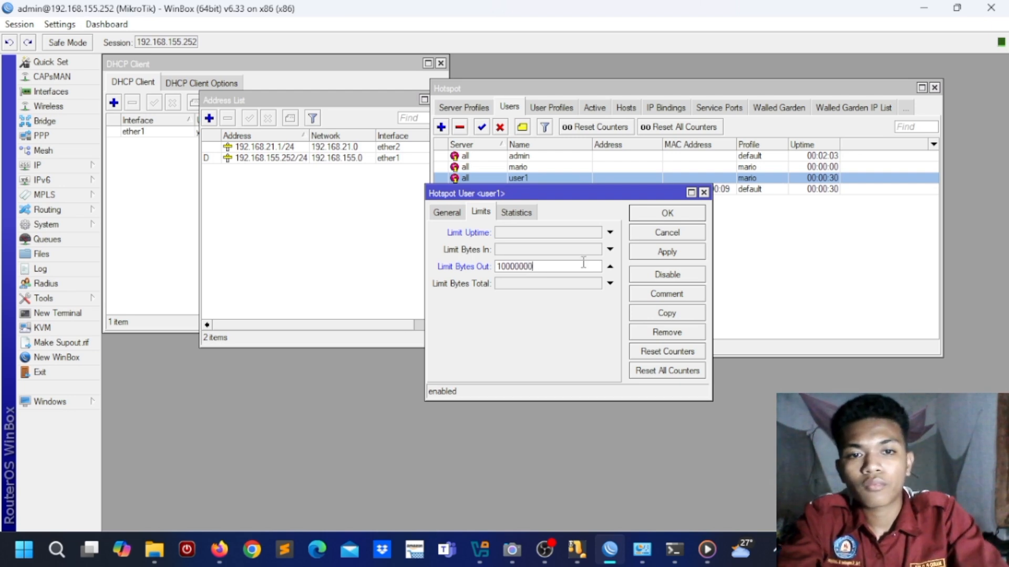
pyautogui.click(678, 252)
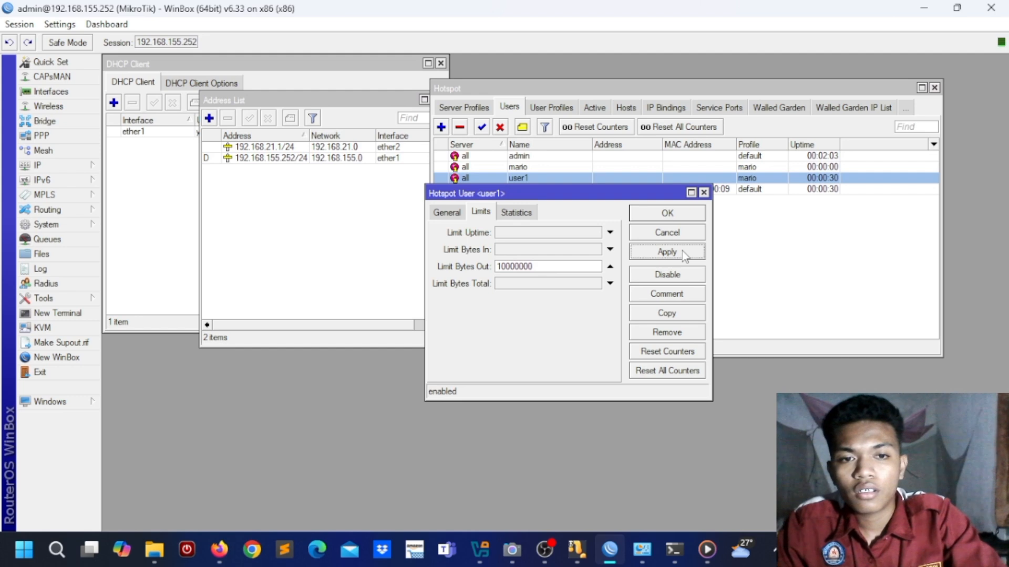
pyautogui.click(675, 216)
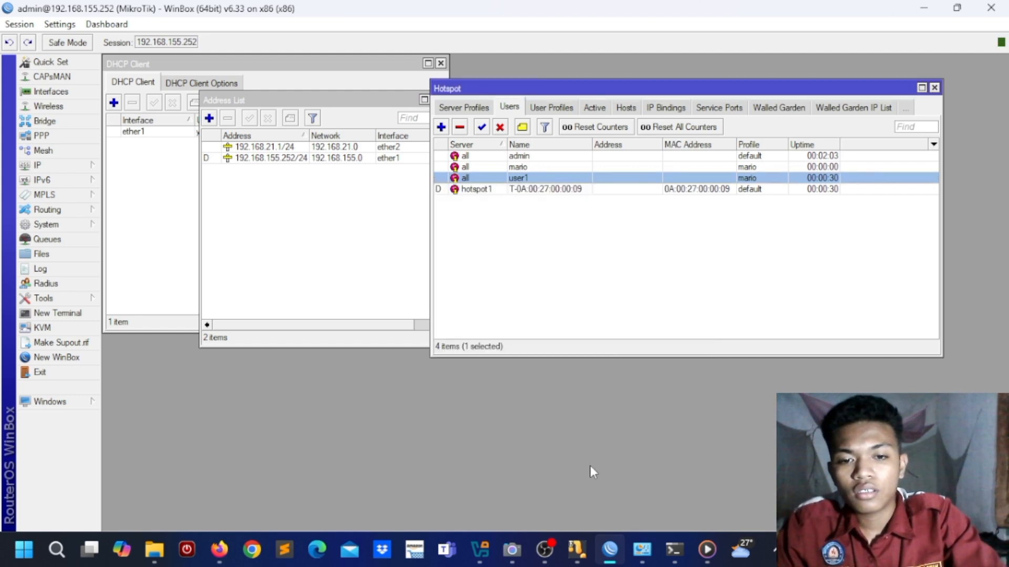
# Step: Bring Firefox forward and move its window left and down
pyautogui.click(218, 558)
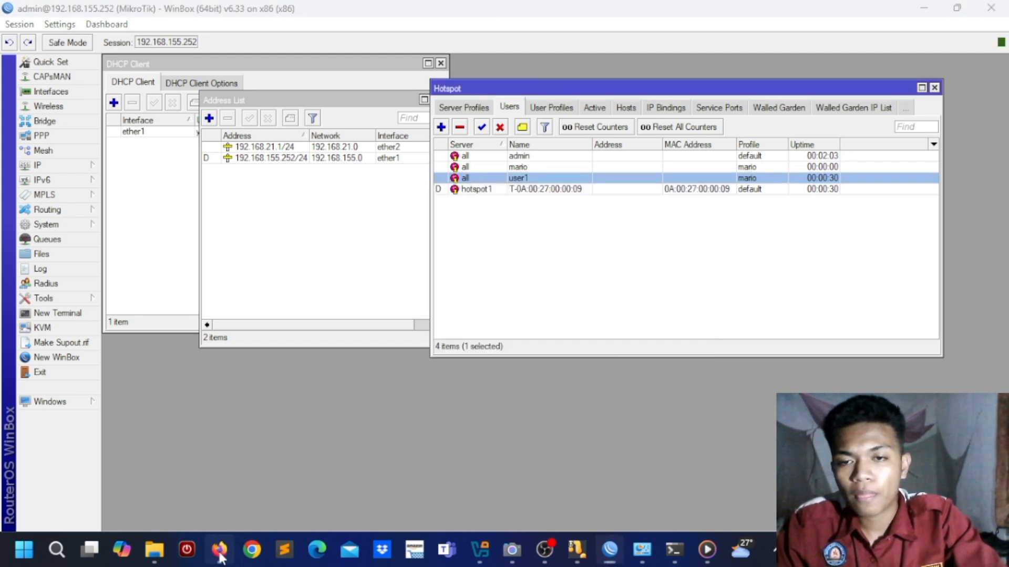
pyautogui.click(741, 63)
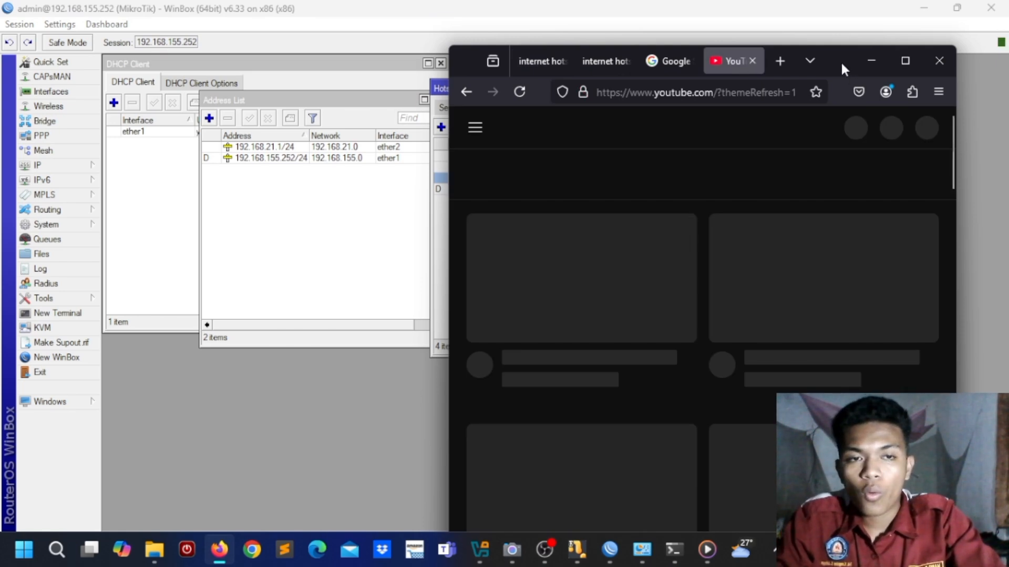
pyautogui.moveTo(840, 61); pyautogui.dragTo(578, 84)
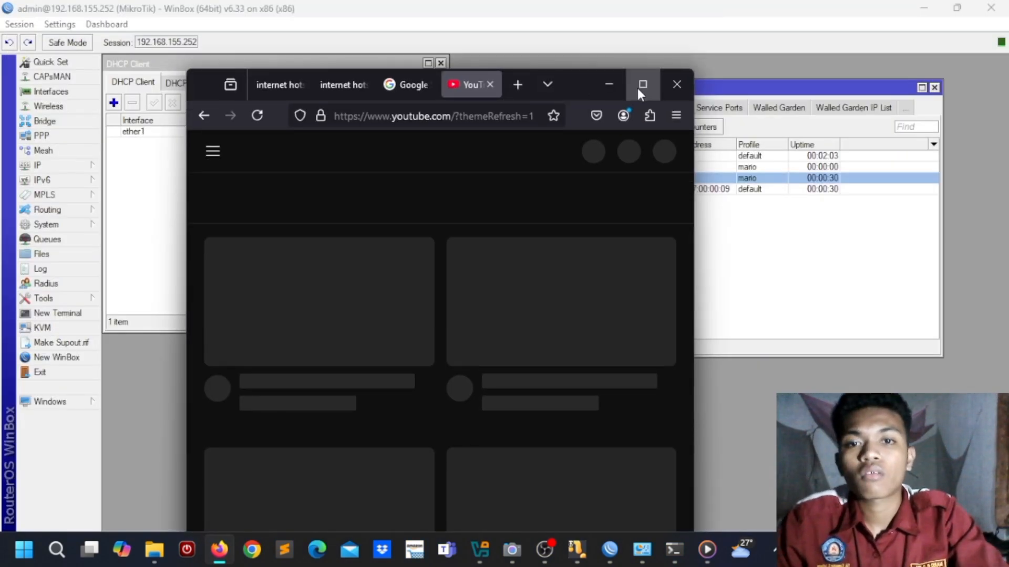
# Step: Log in as user1 again on the hotspot page, save the password, and return to YouTube
pyautogui.click(283, 84)
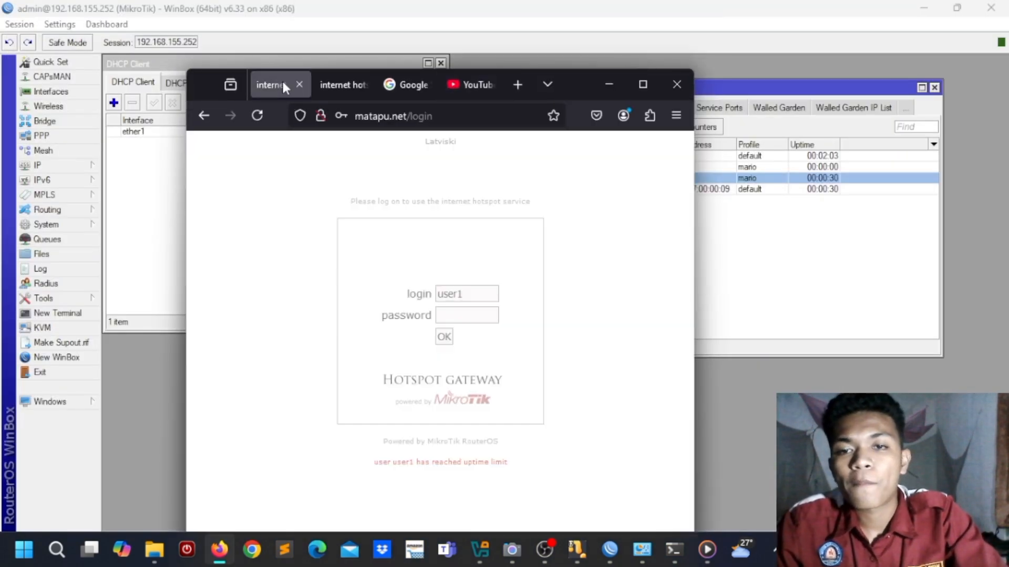
pyautogui.click(473, 316)
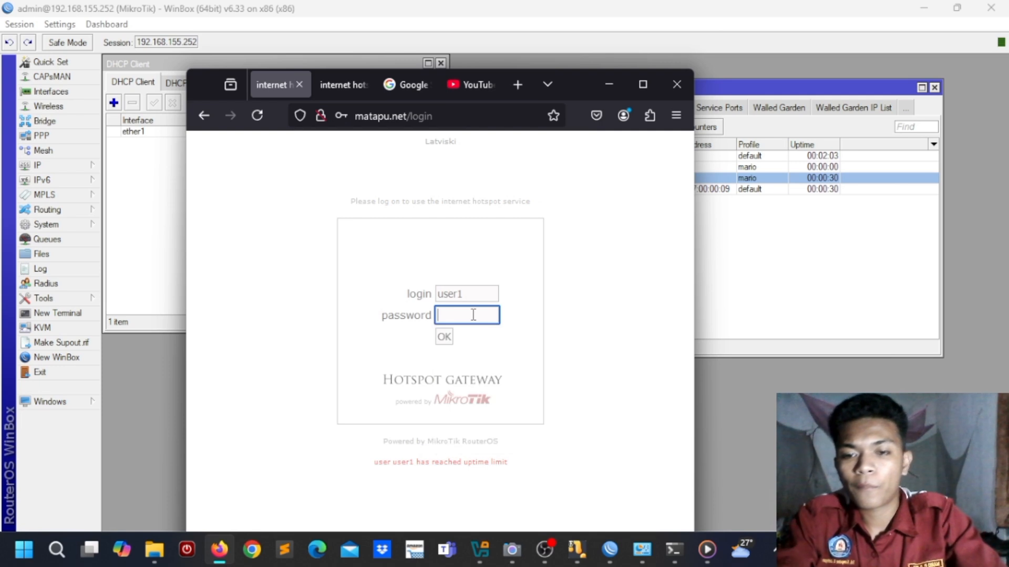
pyautogui.write('••••••')
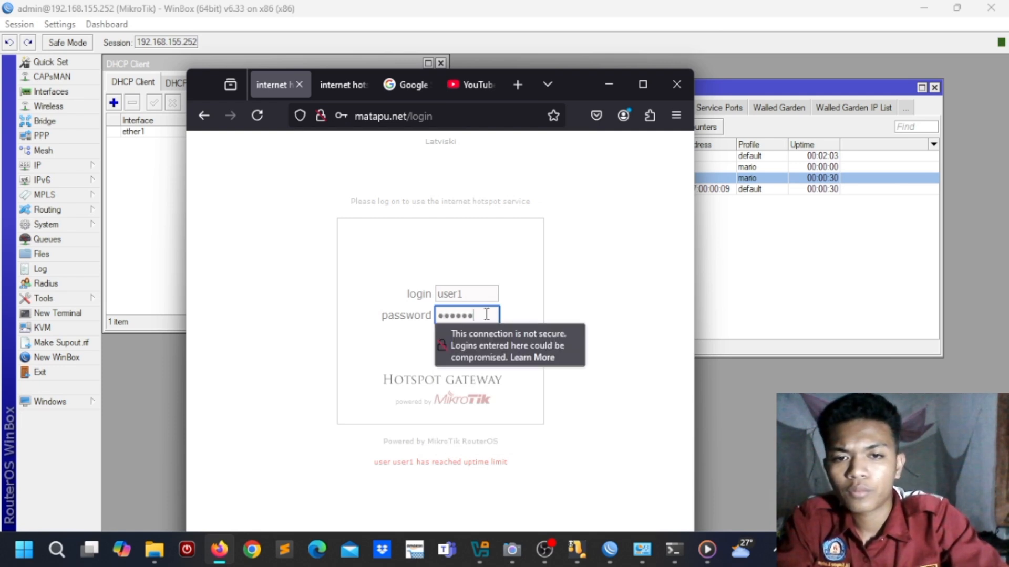
pyautogui.click(446, 337)
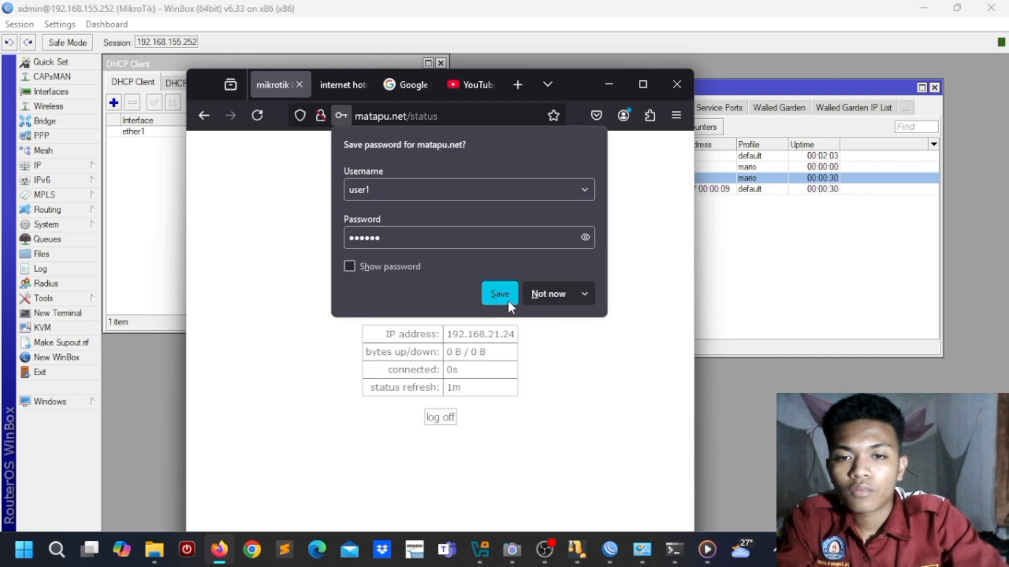
pyautogui.click(499, 294)
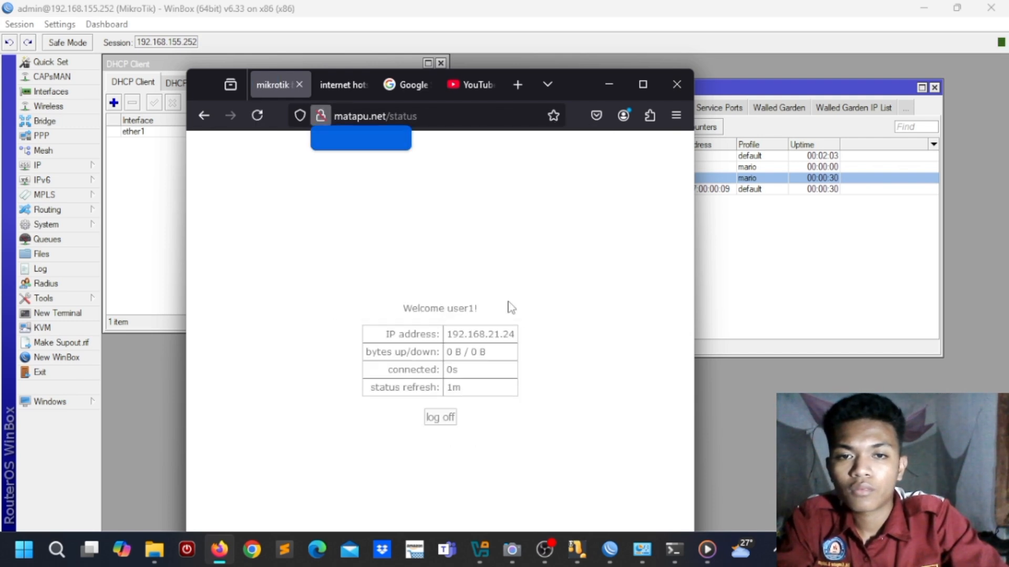
pyautogui.click(472, 95)
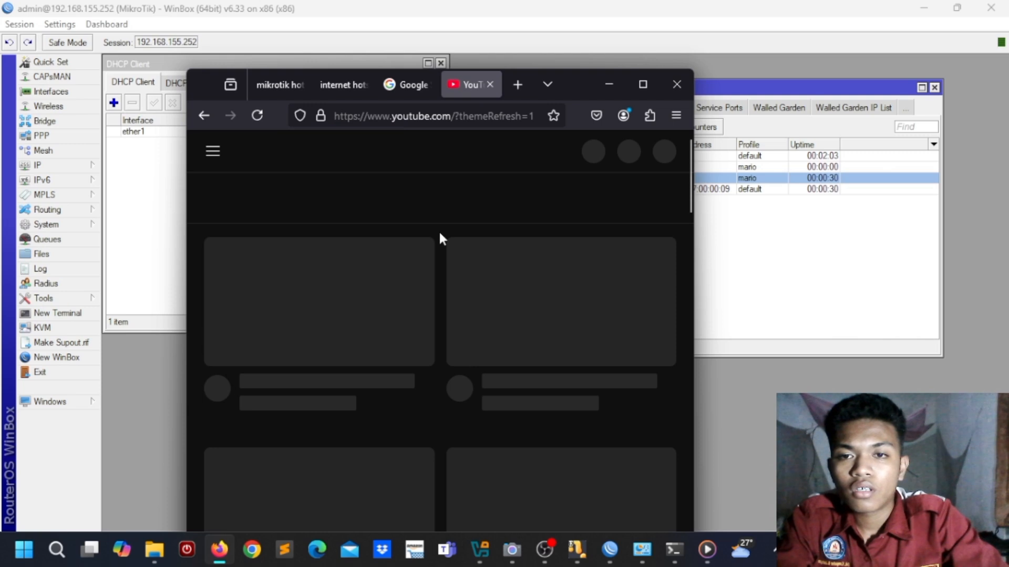
# Step: Reload YouTube in a left-shifted Firefox beside WinBox's Active hotspot sessions showing user1
pyautogui.click(258, 116)
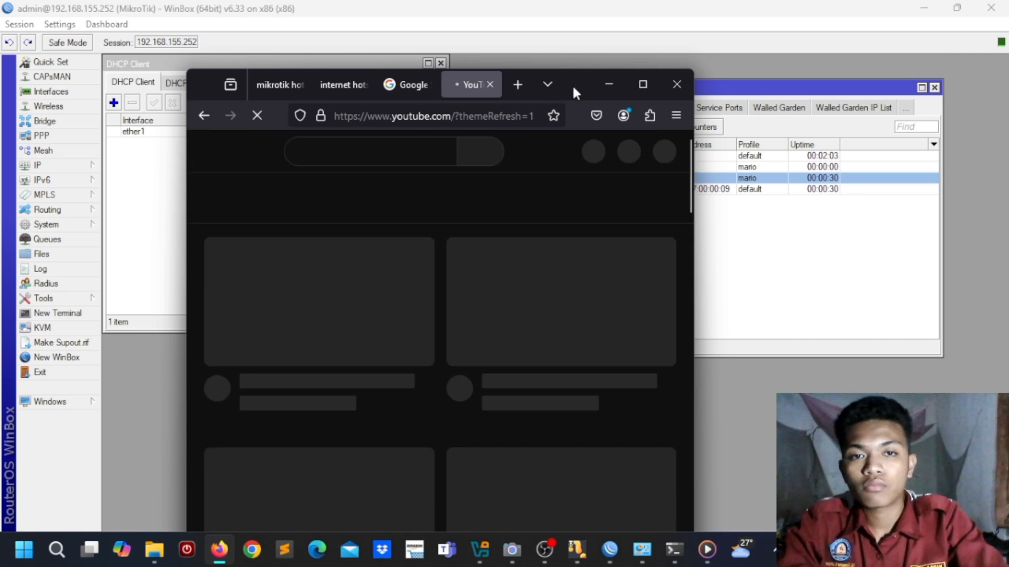
pyautogui.moveTo(573, 88); pyautogui.dragTo(375, 62)
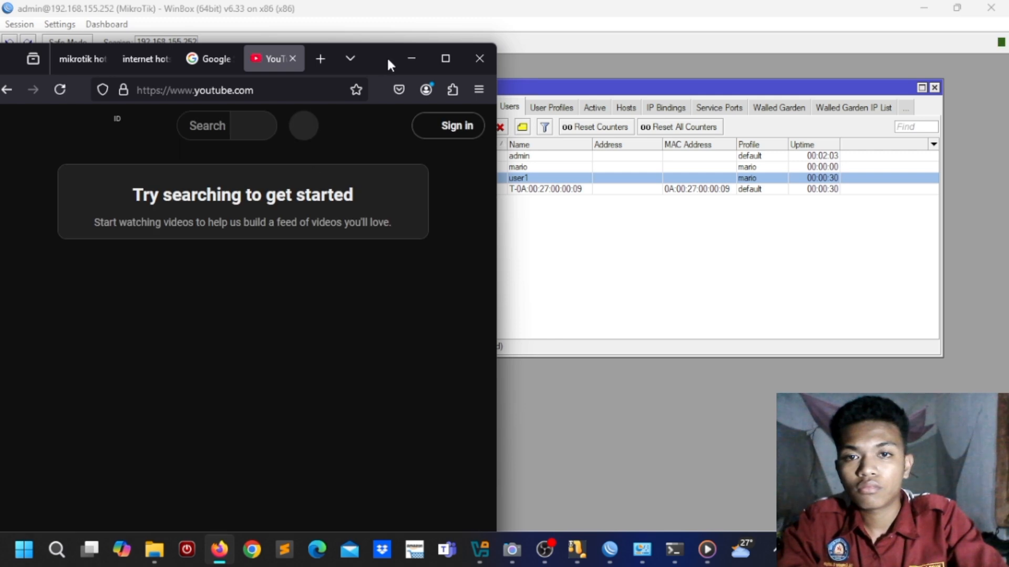
pyautogui.moveTo(387, 56); pyautogui.dragTo(419, 51)
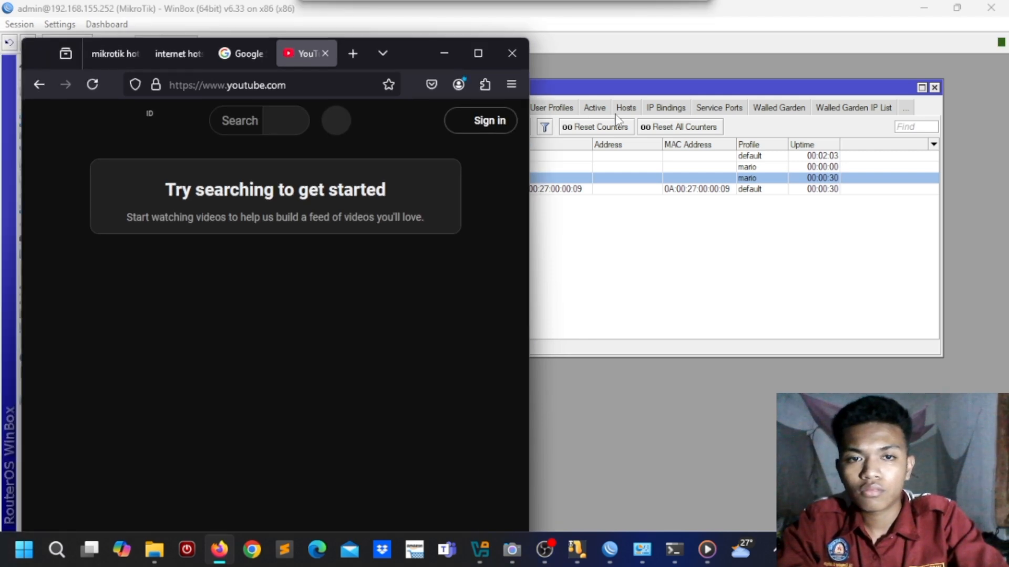
pyautogui.click(597, 109)
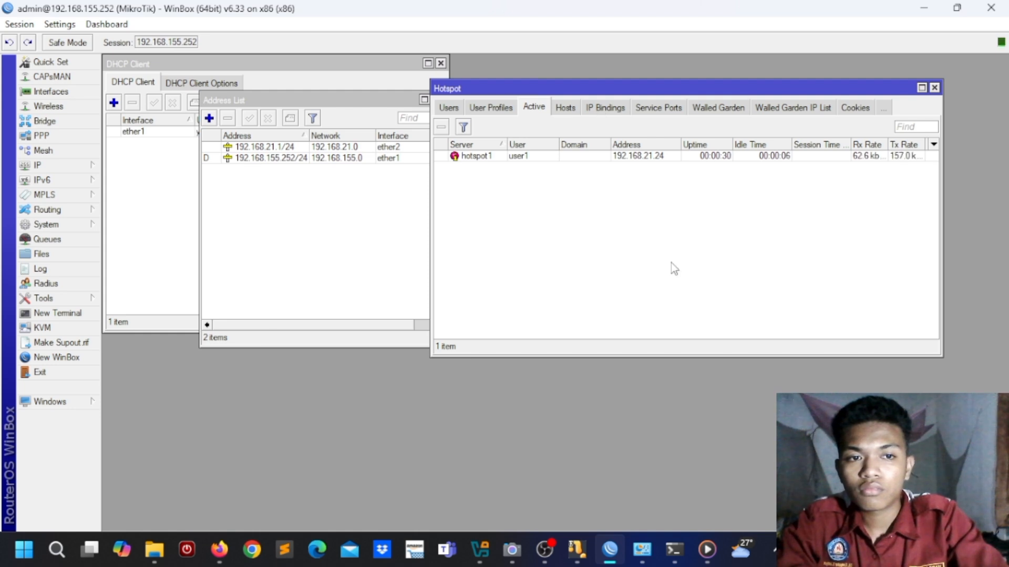
pyautogui.click(220, 552)
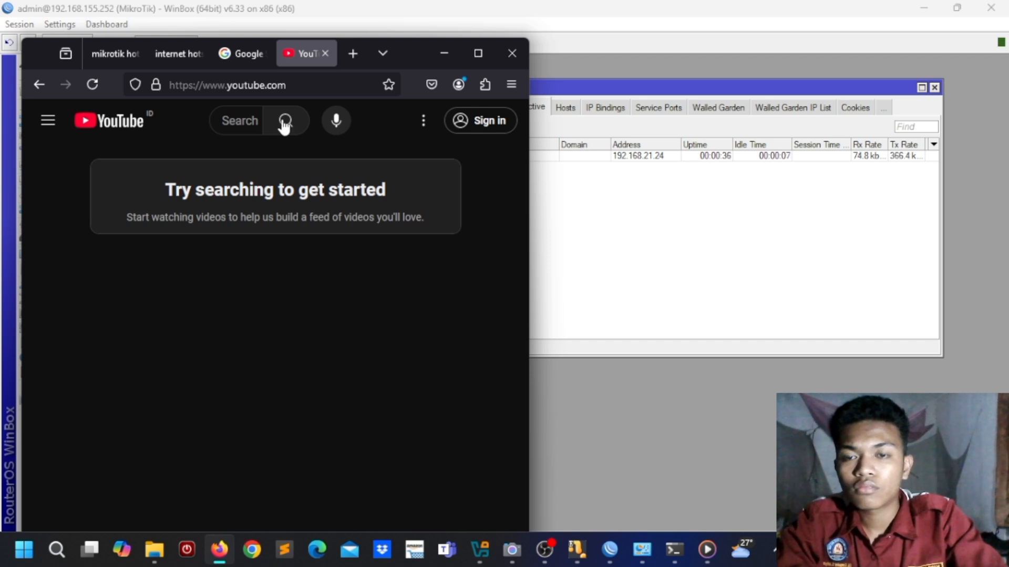
# Step: Search YouTube for 'mikrotik', open the MikroTik tutorial video, and minimize Firefox
pyautogui.click(252, 120)
pyautogui.write('mi')
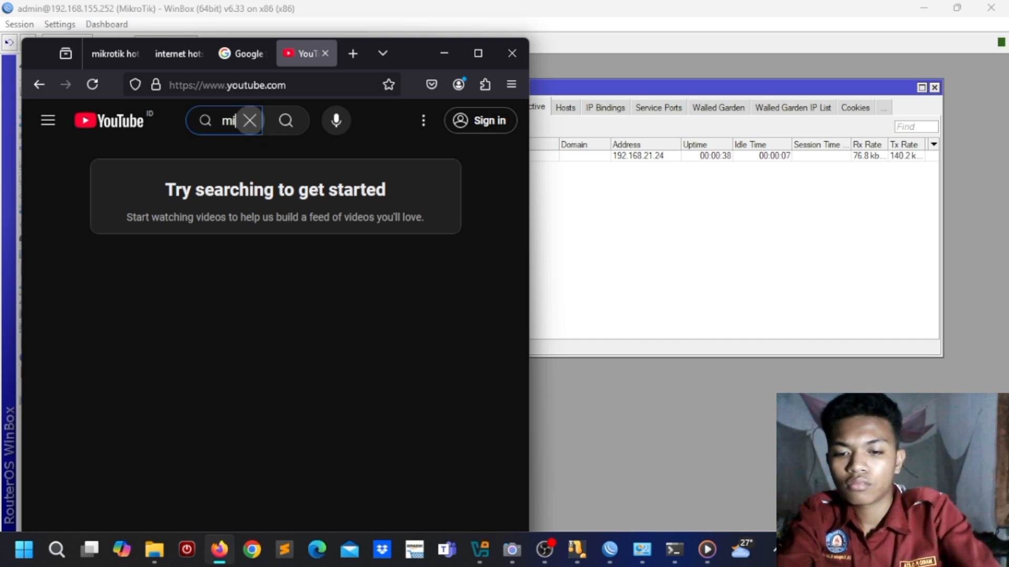
pyautogui.write('krotik')
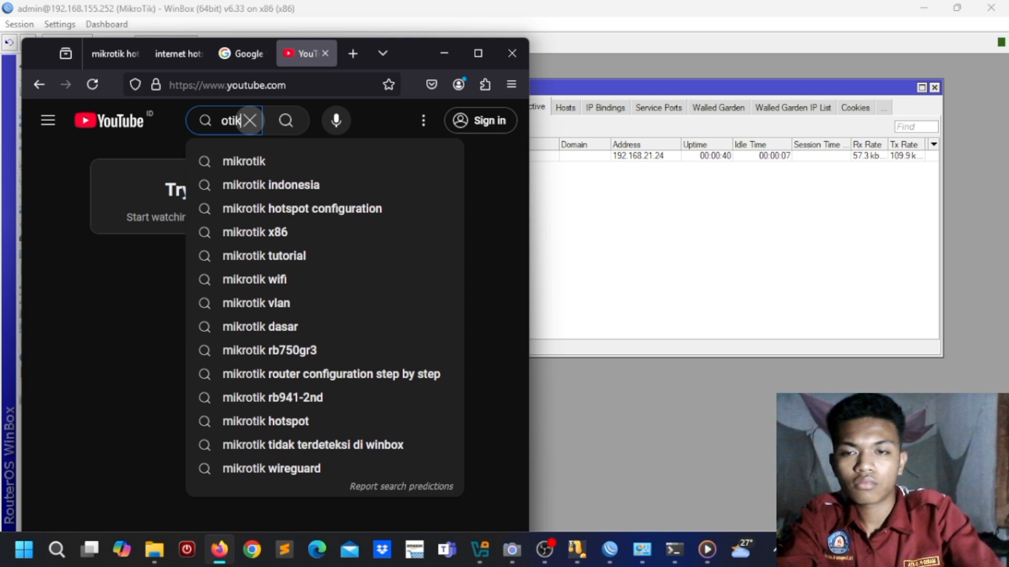
pyautogui.press('Return')
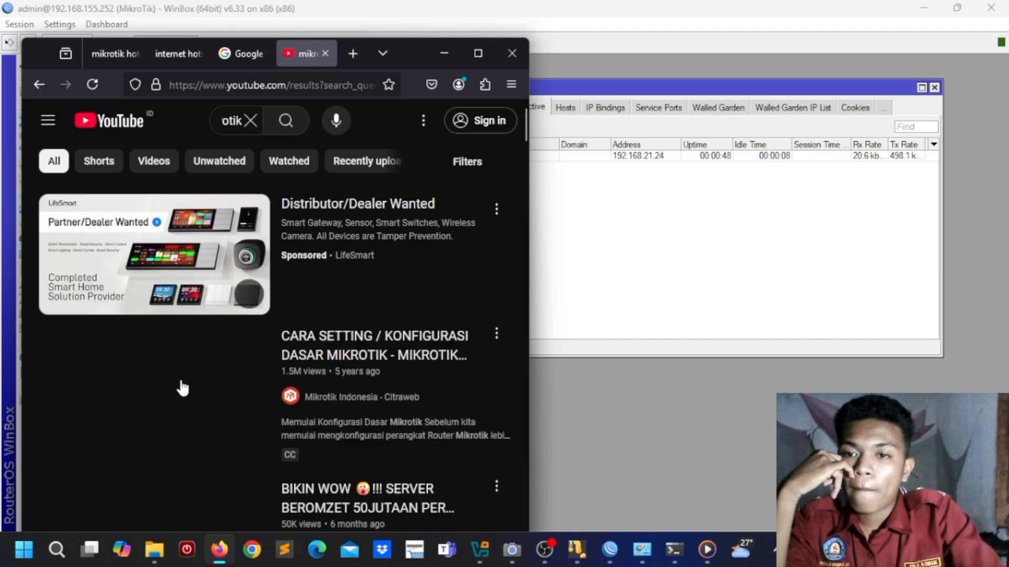
pyautogui.click(215, 387)
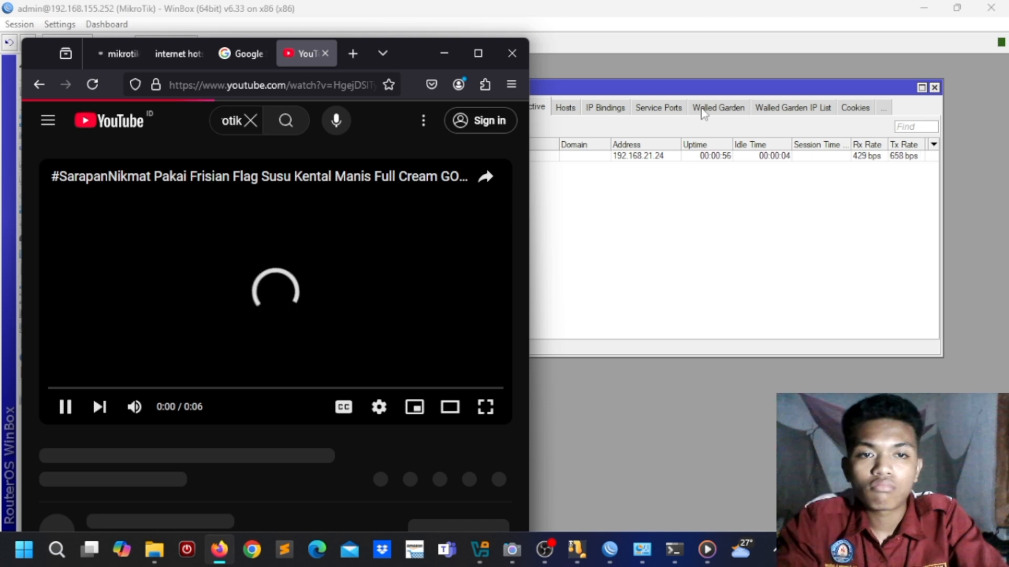
pyautogui.click(221, 551)
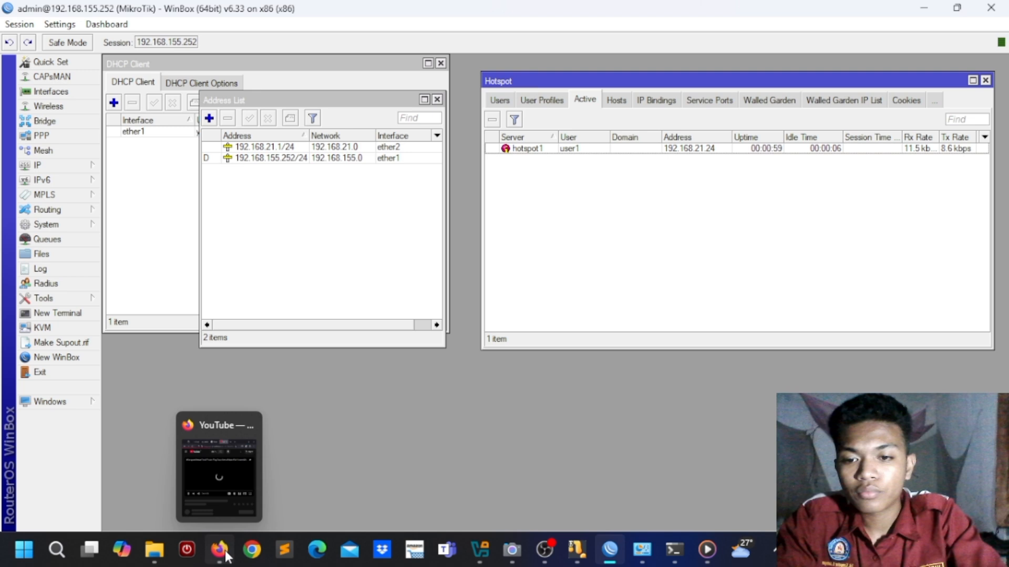
# Step: Restore Firefox over WinBox and switch to the Google search tab
pyautogui.click(221, 550)
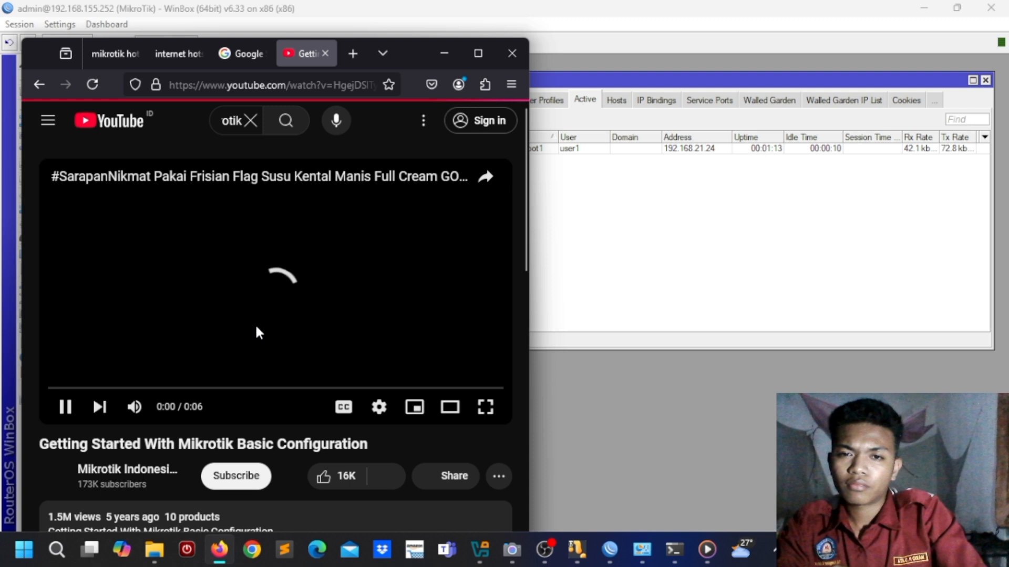
pyautogui.click(247, 53)
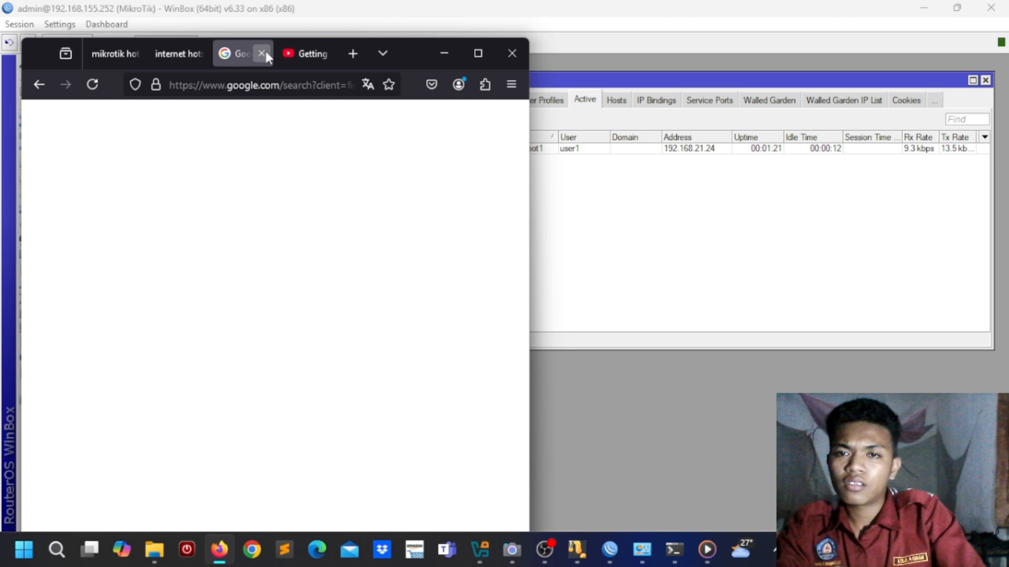
# Step: Close the Google tab and jump the Getting Started With Mikrotik Basic Configuration video to 8:03
pyautogui.click(266, 51)
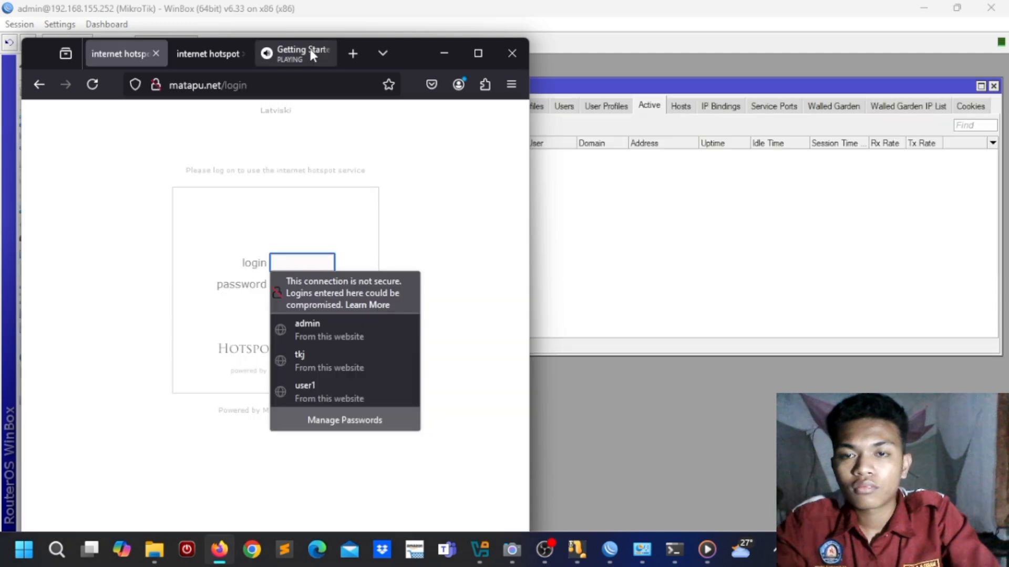
pyautogui.click(311, 53)
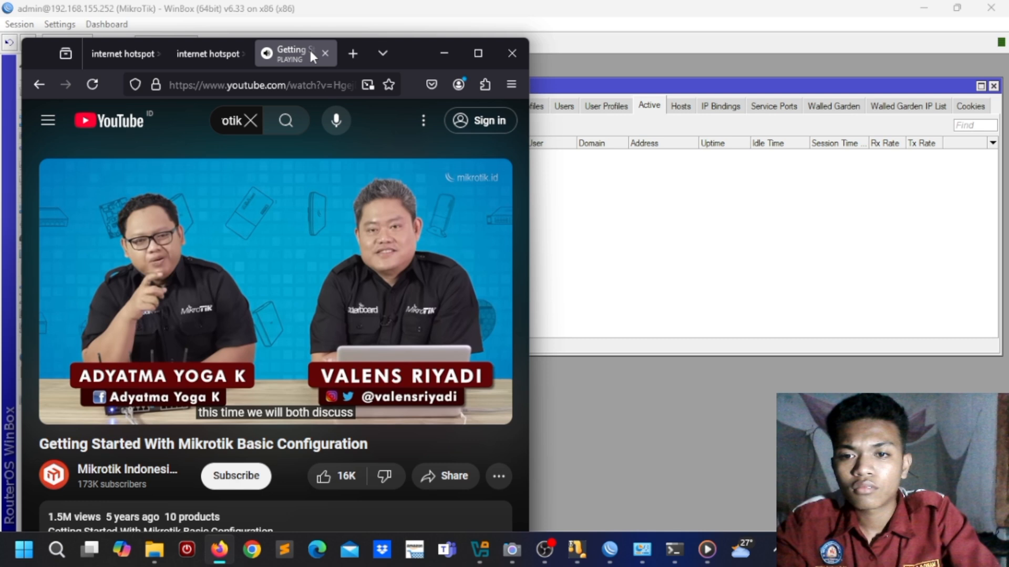
pyautogui.click(120, 389)
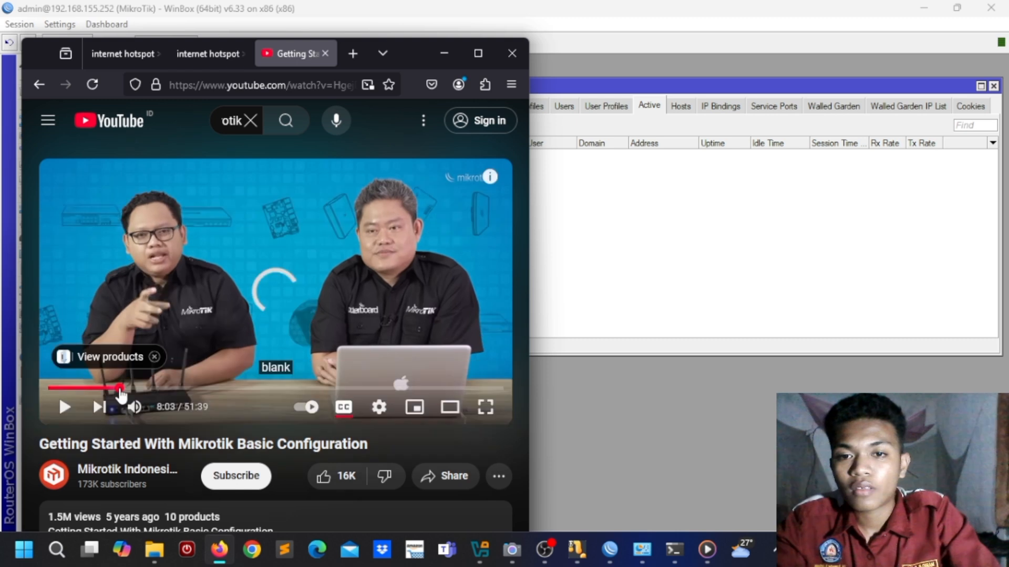